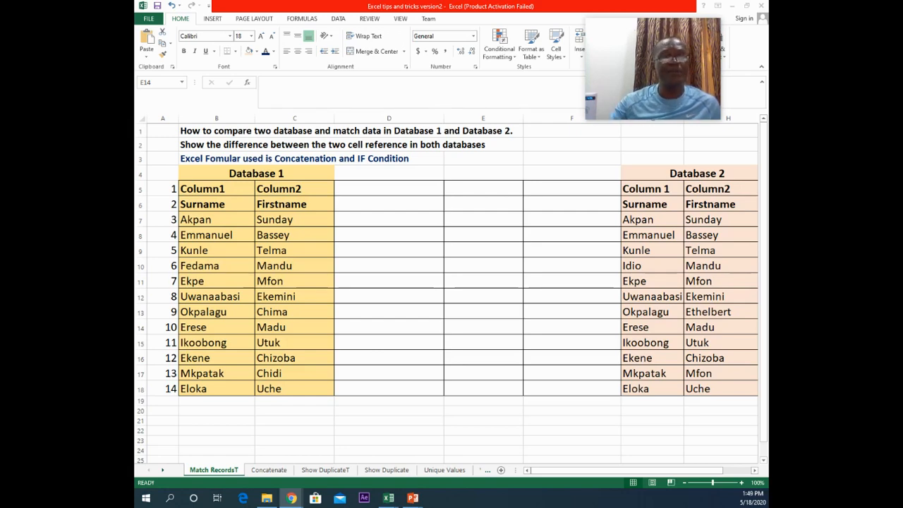
Step: Compare the surname and first name entries of Database 1 with those in Database 2
{"action": "left_click", "coordinate": [381, 204]}
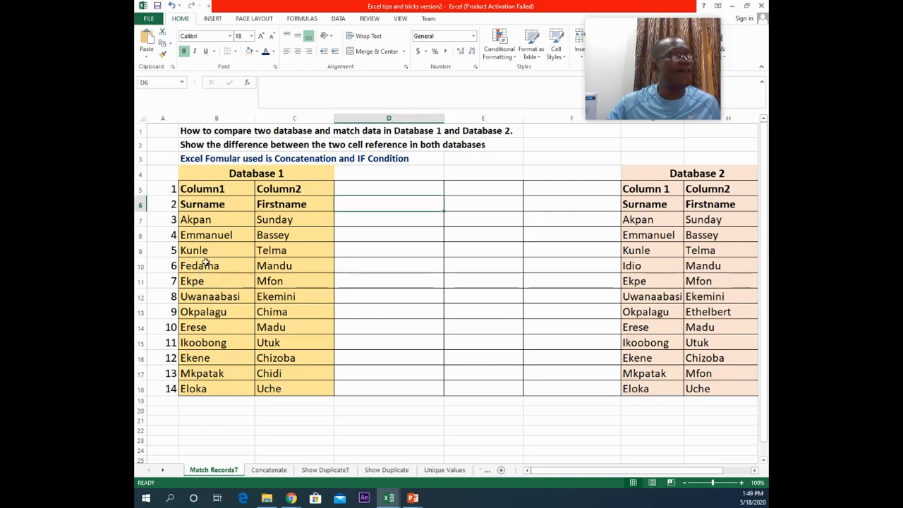
{"action": "left_click", "coordinate": [210, 263]}
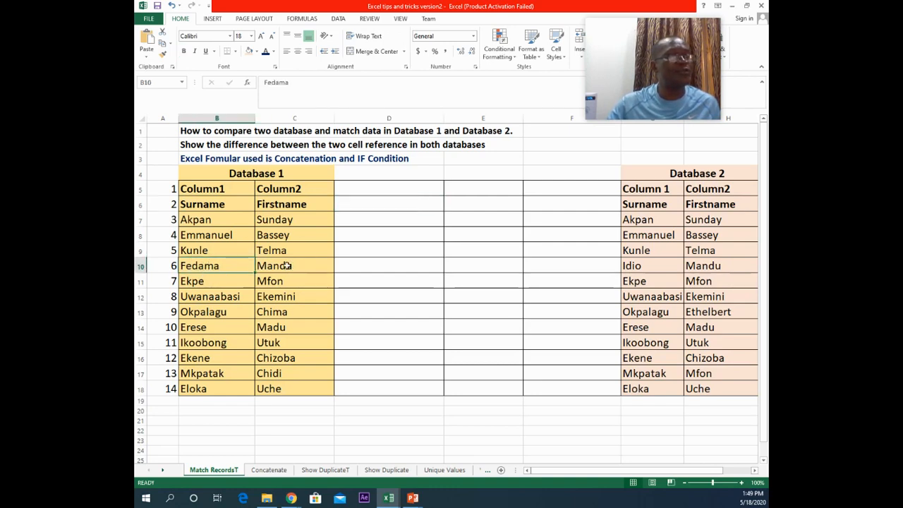
{"action": "left_click", "coordinate": [659, 265]}
{"action": "left_click", "coordinate": [706, 265]}
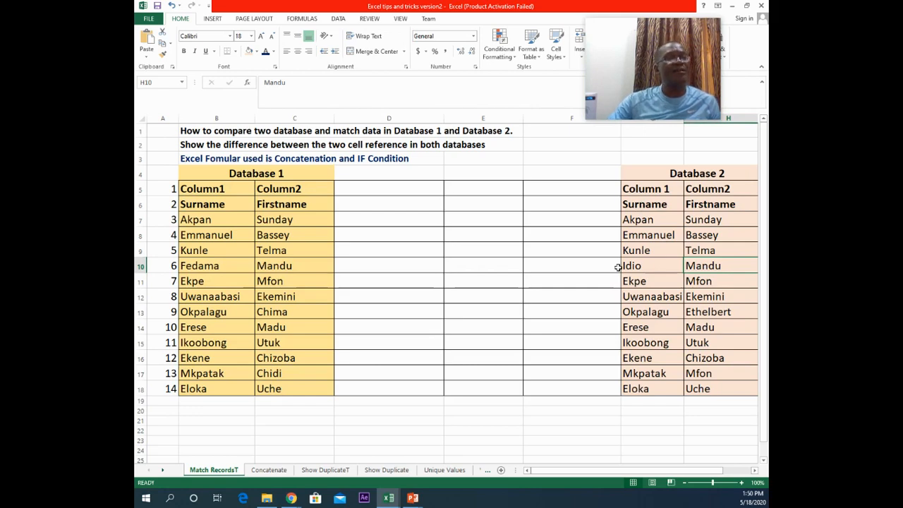
{"action": "left_click", "coordinate": [395, 204]}
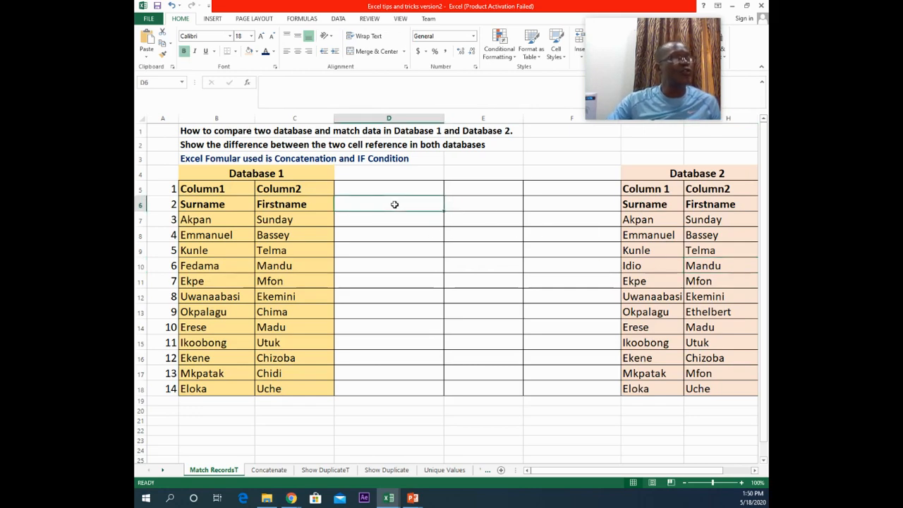
Step: Enter a CONCATENATE formula in D7 that joins the surname in B7 with the first name in C7
{"action": "left_click", "coordinate": [393, 217]}
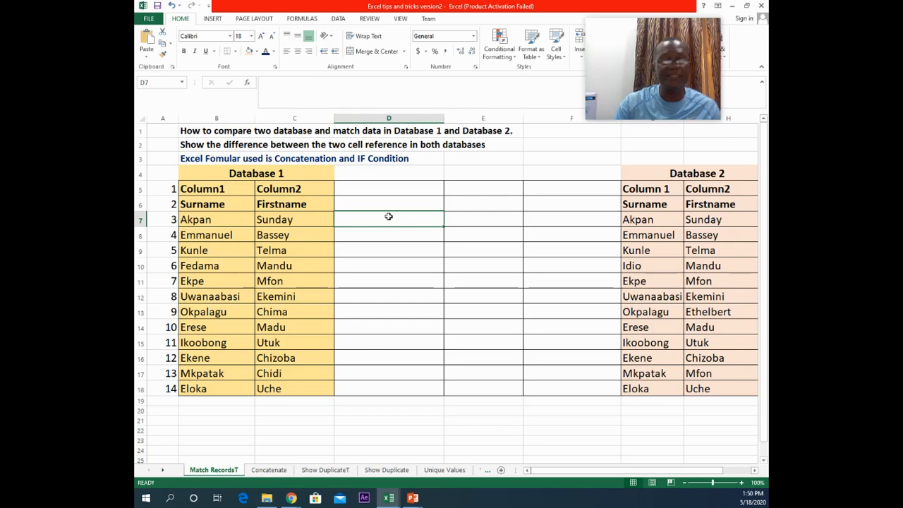
{"action": "type", "text": "=con"}
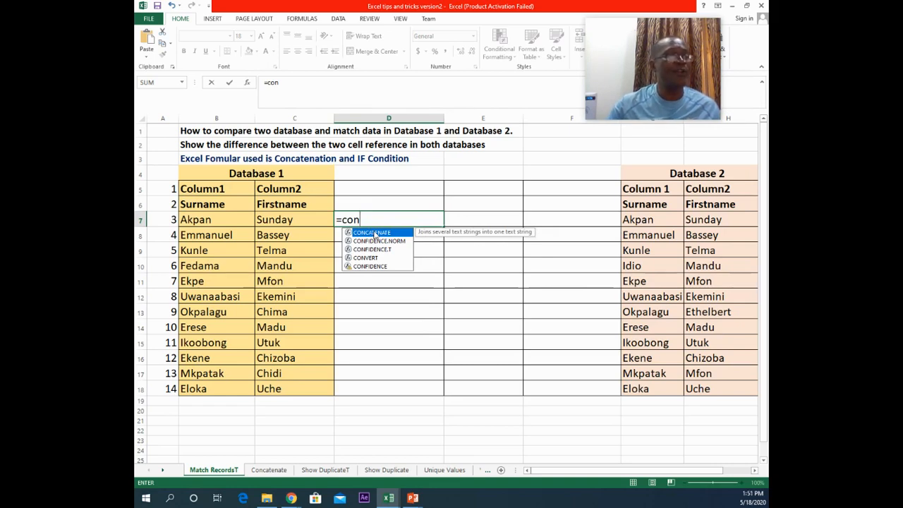
{"action": "double_click", "coordinate": [375, 233]}
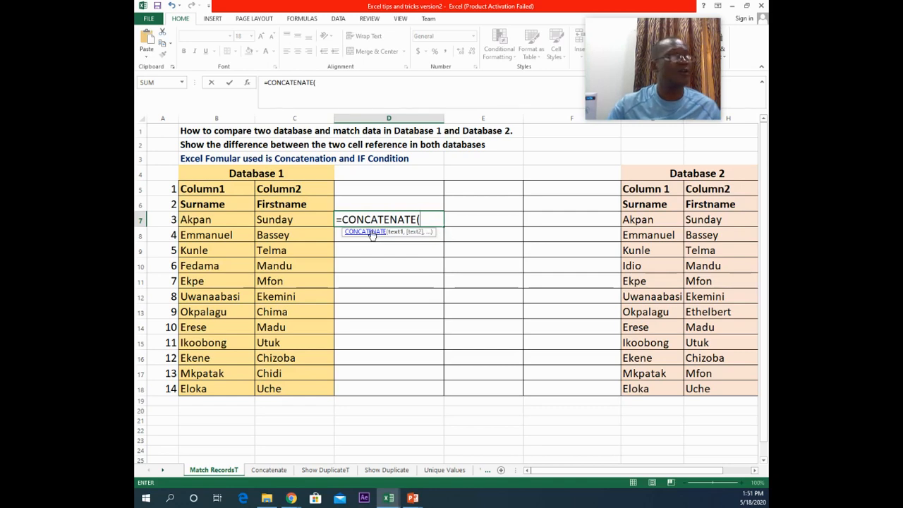
{"action": "left_click", "coordinate": [227, 219]}
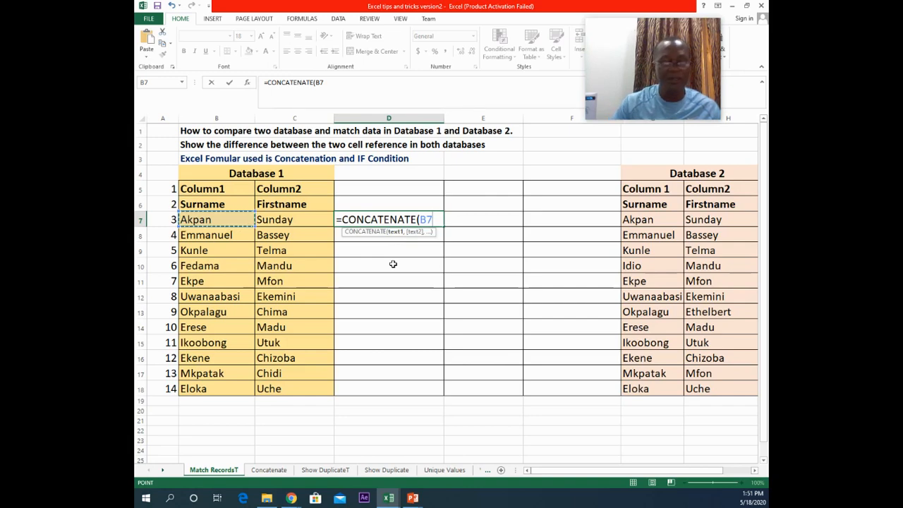
{"action": "type", "text": ","}
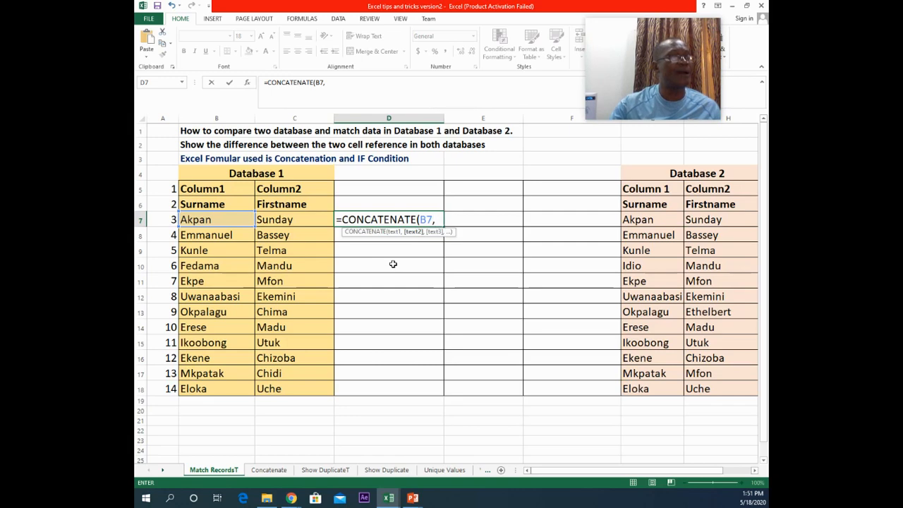
{"action": "left_click", "coordinate": [319, 223]}
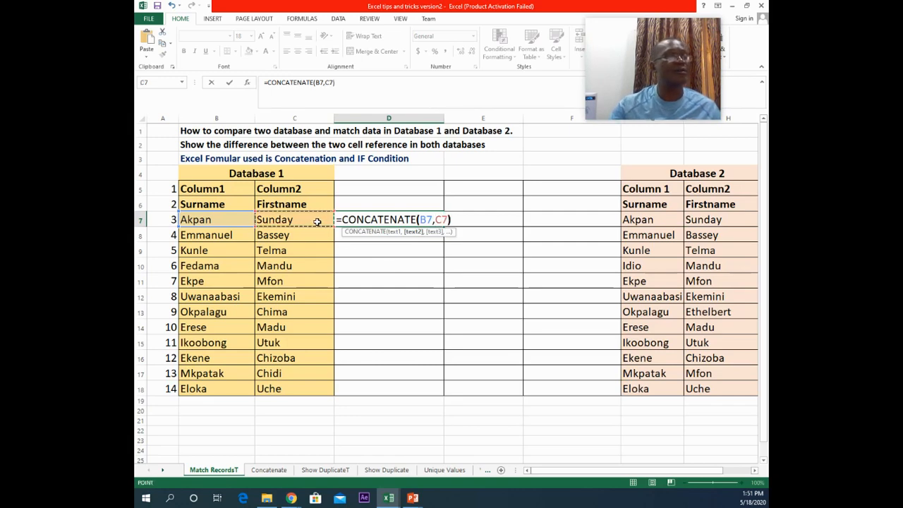
{"action": "type", "text": ")"}
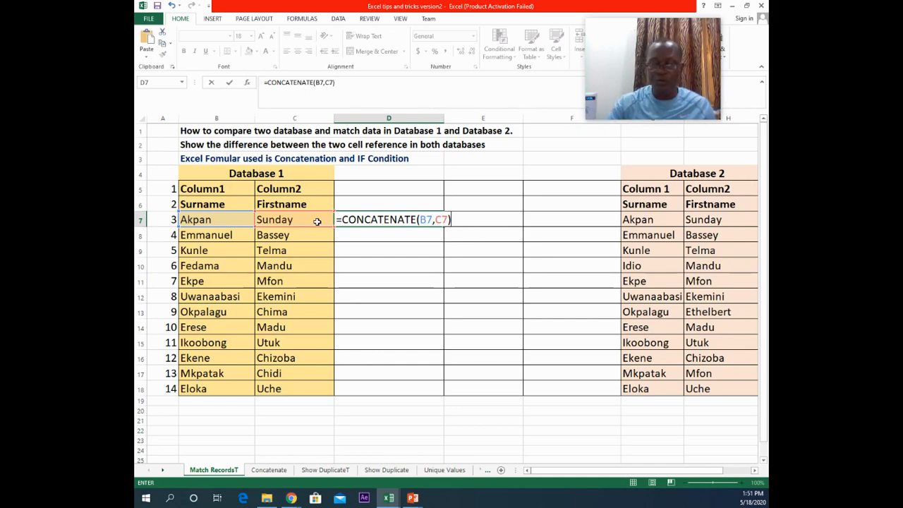
{"action": "key", "text": "BackSpace"}
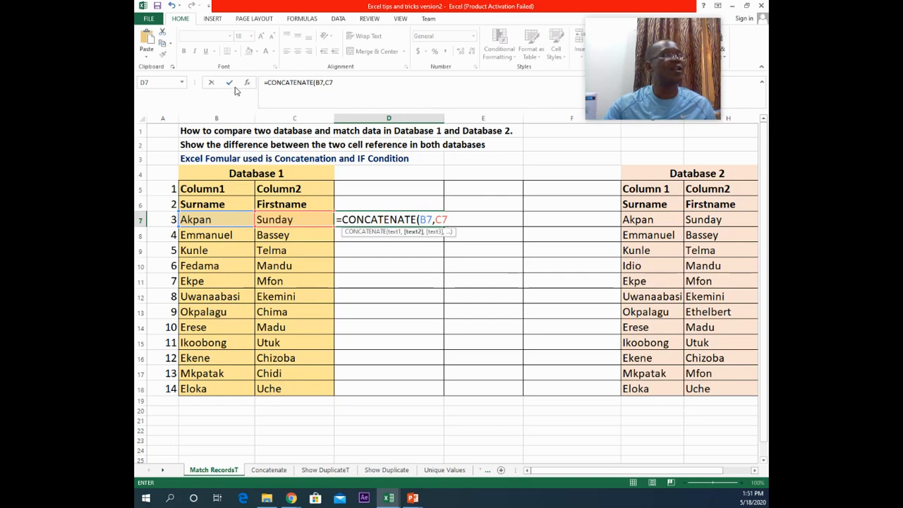
{"action": "left_click", "coordinate": [230, 83]}
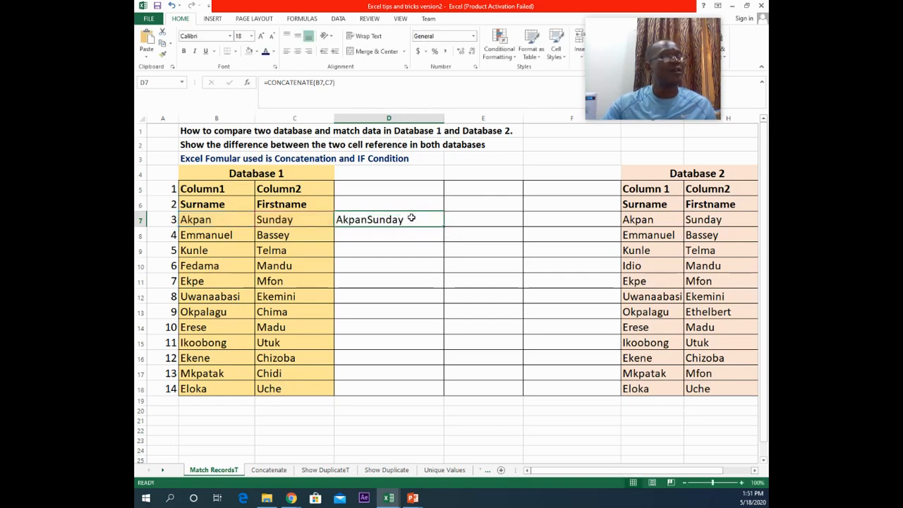
{"action": "left_click", "coordinate": [326, 83]}
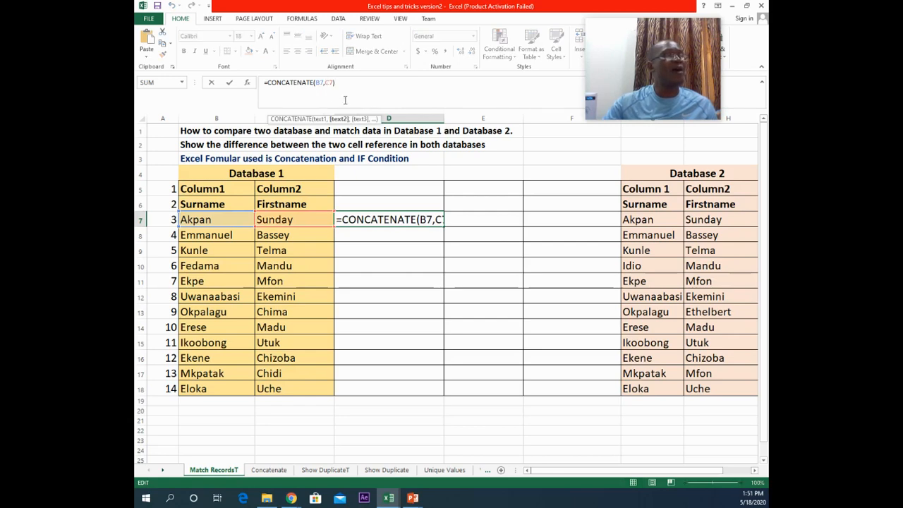
{"action": "left_click", "coordinate": [442, 118]}
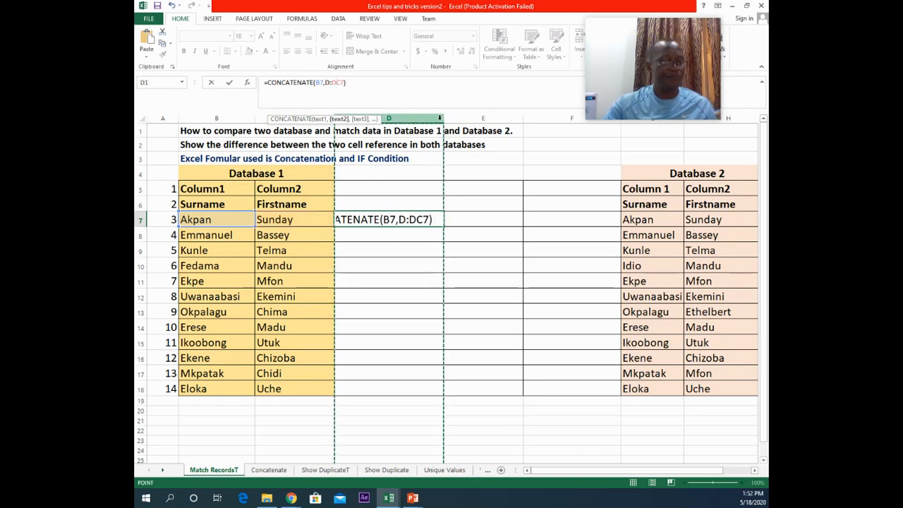
{"action": "key", "text": "Escape"}
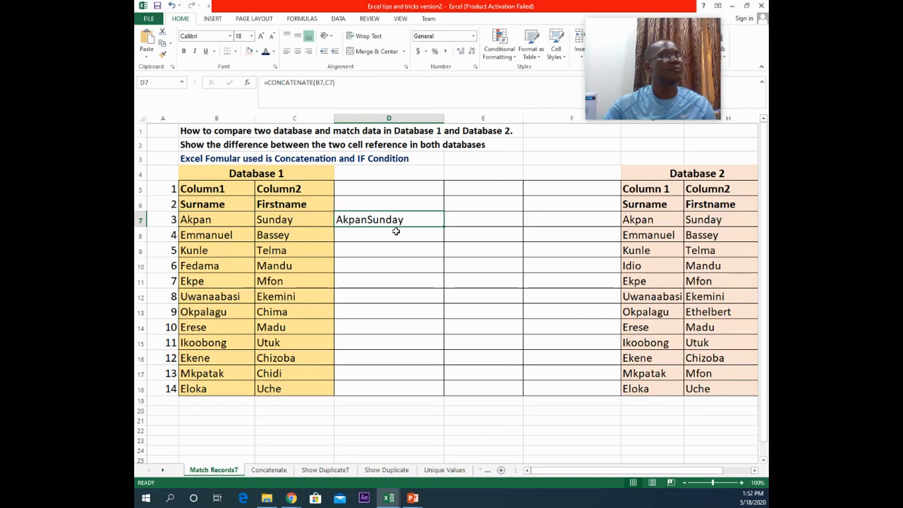
Step: Widen column D and copy the D7 formula down through row 18
{"action": "double_click", "coordinate": [443, 118]}
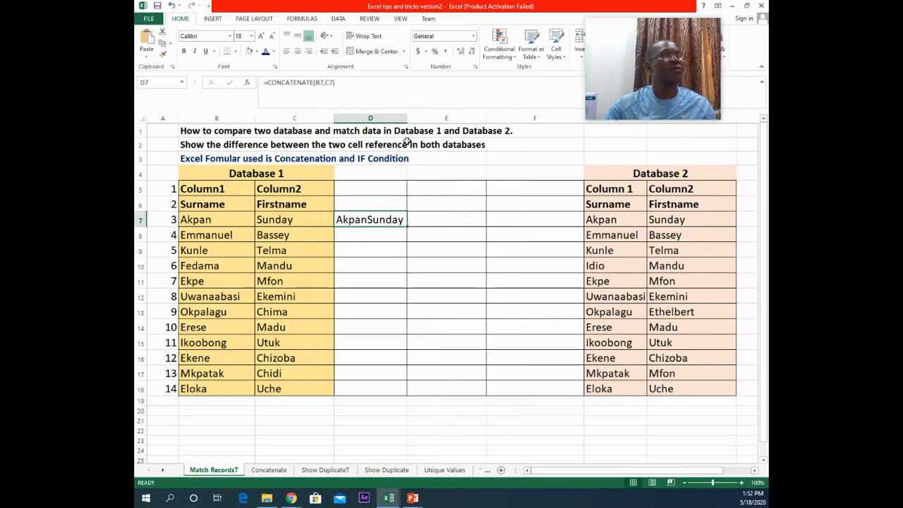
{"action": "left_click_drag", "start_coordinate": [408, 119], "coordinate": [427, 119]}
{"action": "left_click", "coordinate": [366, 256]}
{"action": "left_click", "coordinate": [367, 220]}
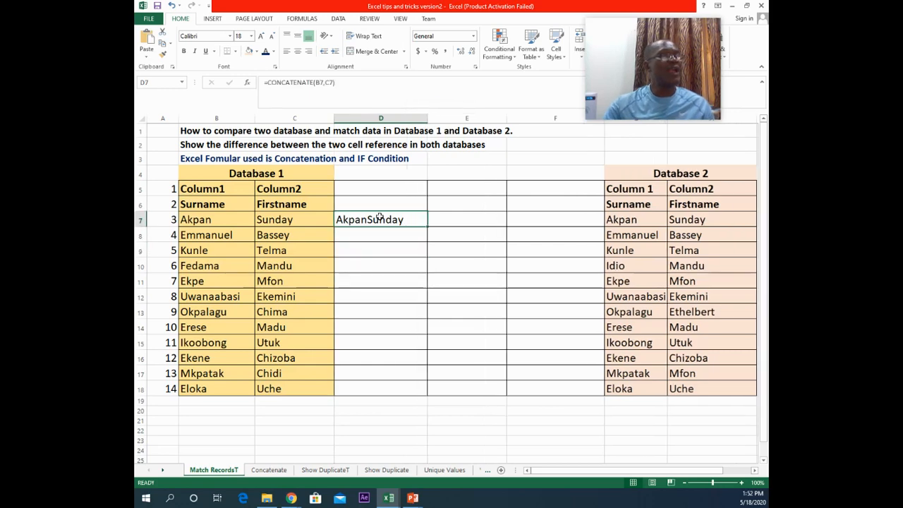
{"action": "double_click", "coordinate": [428, 228]}
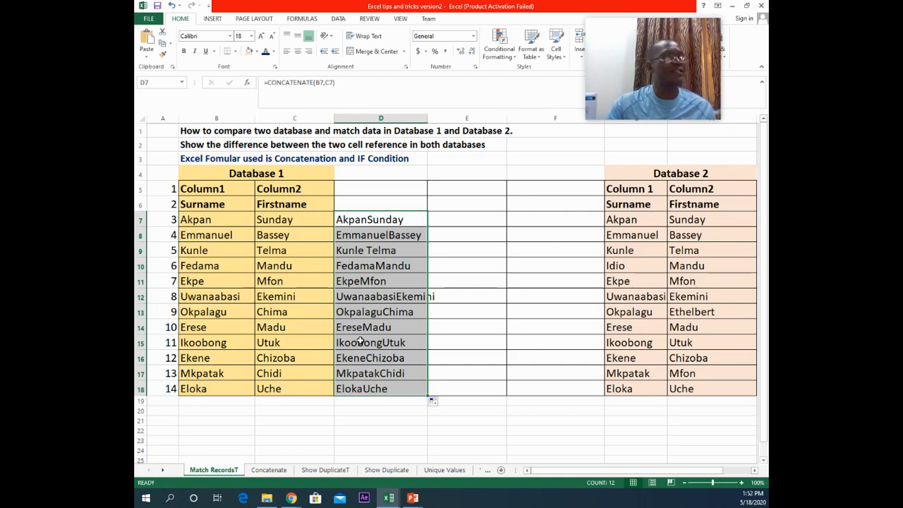
Step: Edit D7's formula to insert a single space " " as a separator between B7 and C7
{"action": "left_click", "coordinate": [371, 220]}
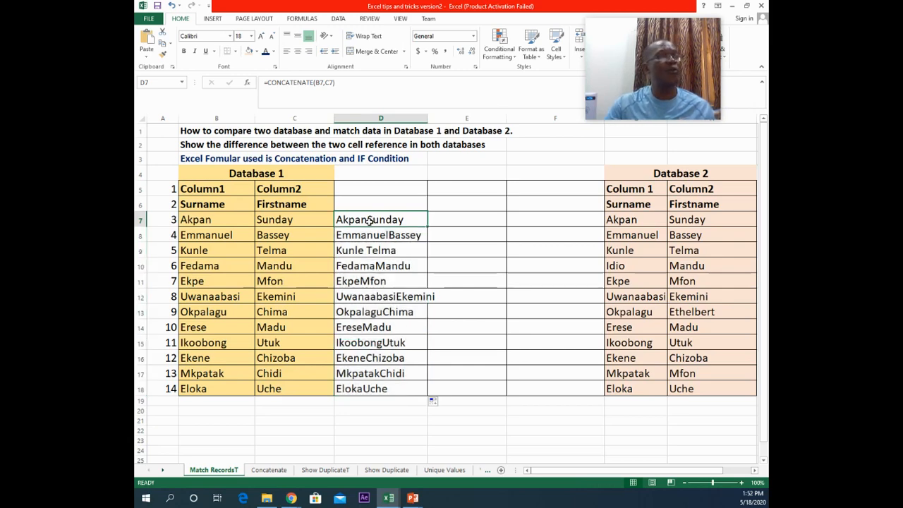
{"action": "left_click", "coordinate": [325, 83]}
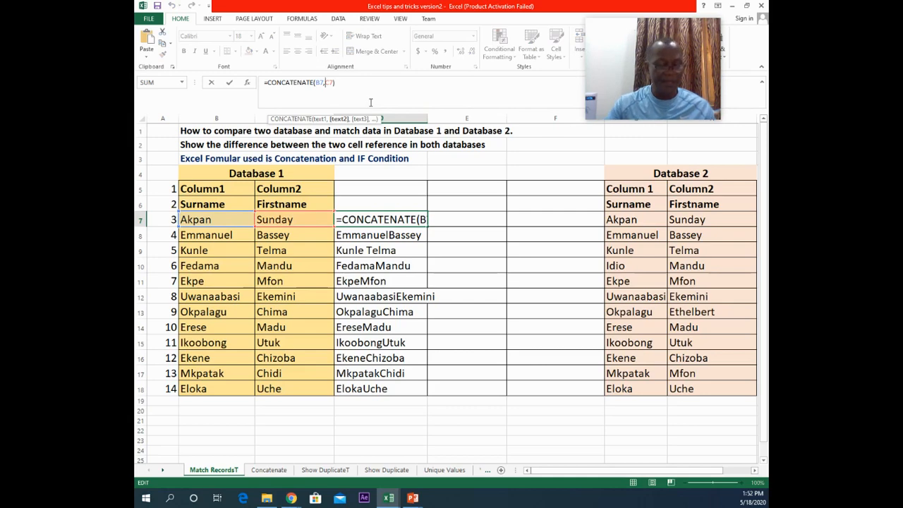
{"action": "type", "text": "\"\""}
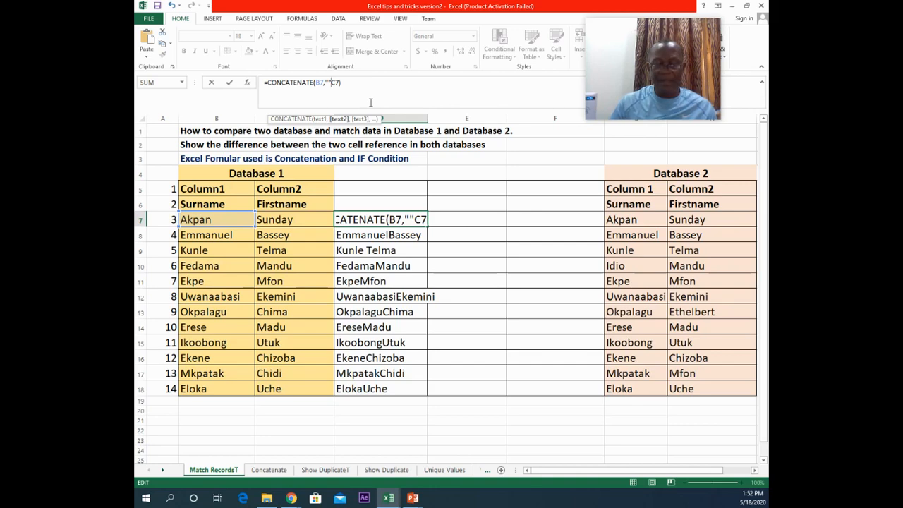
{"action": "type", "text": ","}
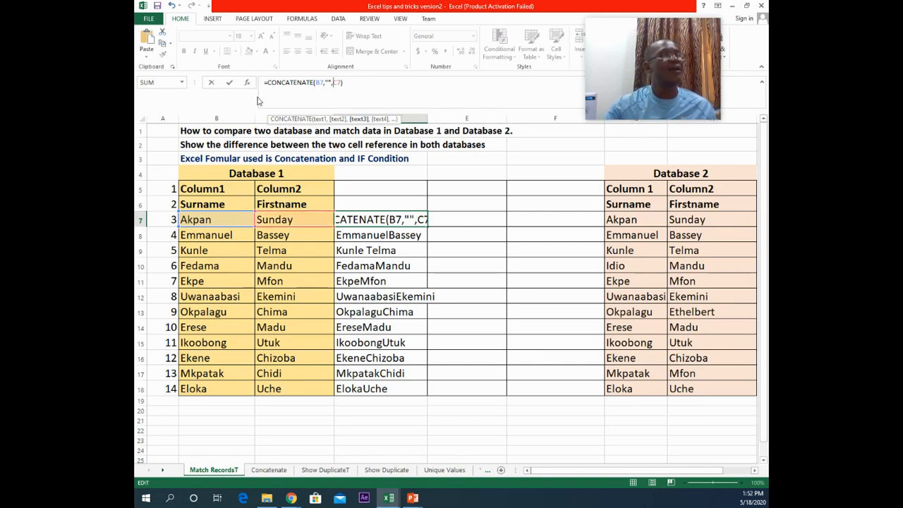
{"action": "left_click", "coordinate": [229, 84]}
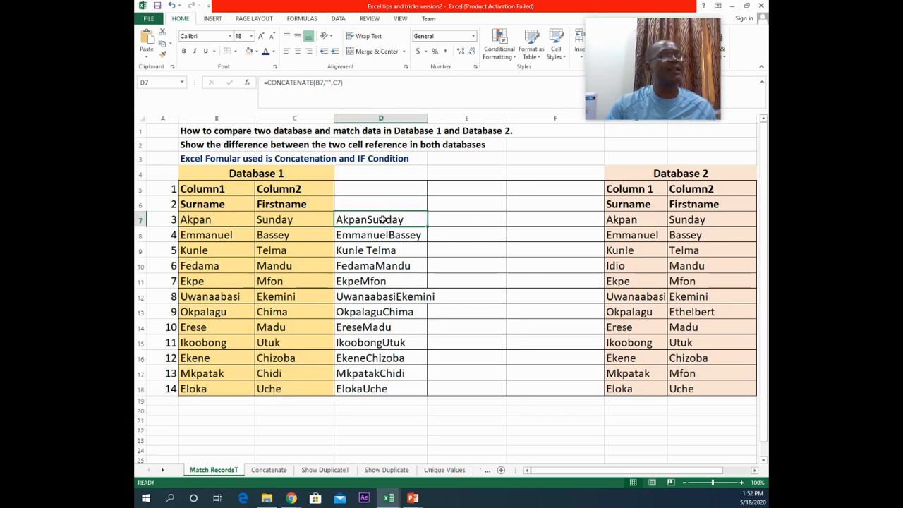
{"action": "left_click", "coordinate": [329, 82]}
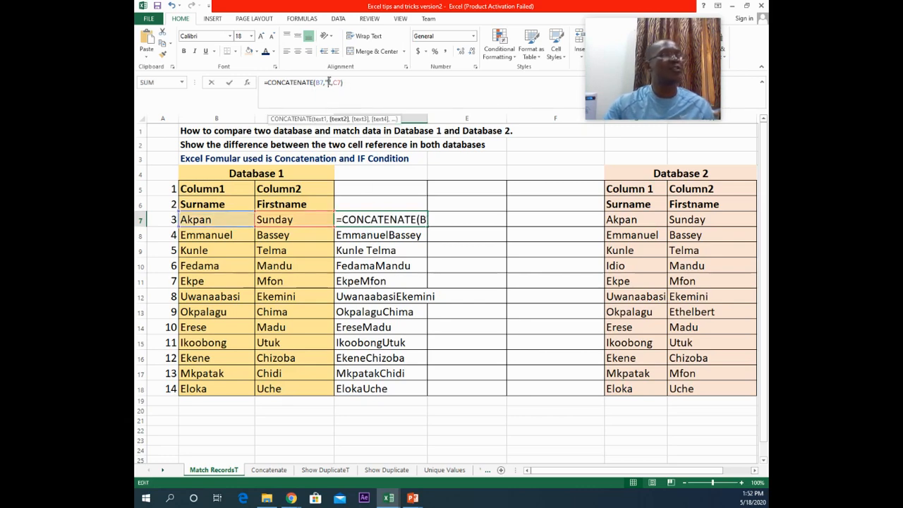
{"action": "left_click", "coordinate": [378, 252]}
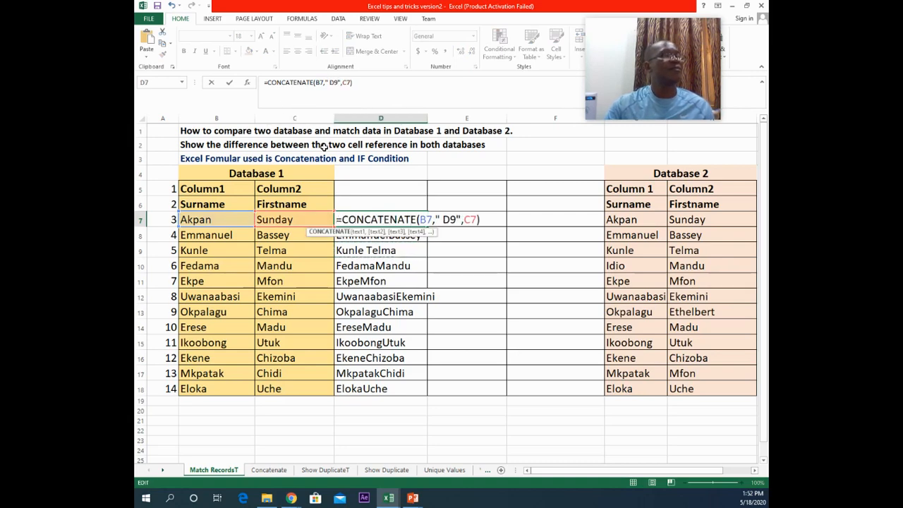
{"action": "left_click", "coordinate": [230, 82]}
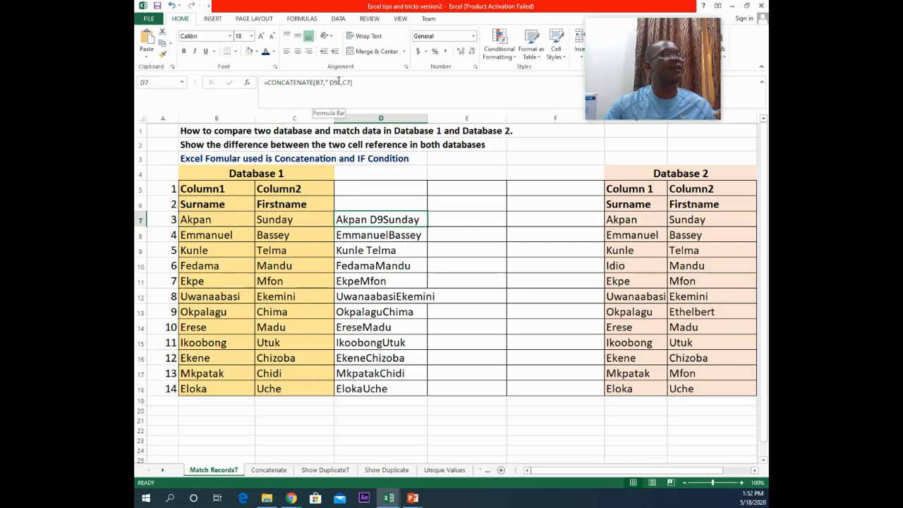
{"action": "left_click", "coordinate": [332, 82]}
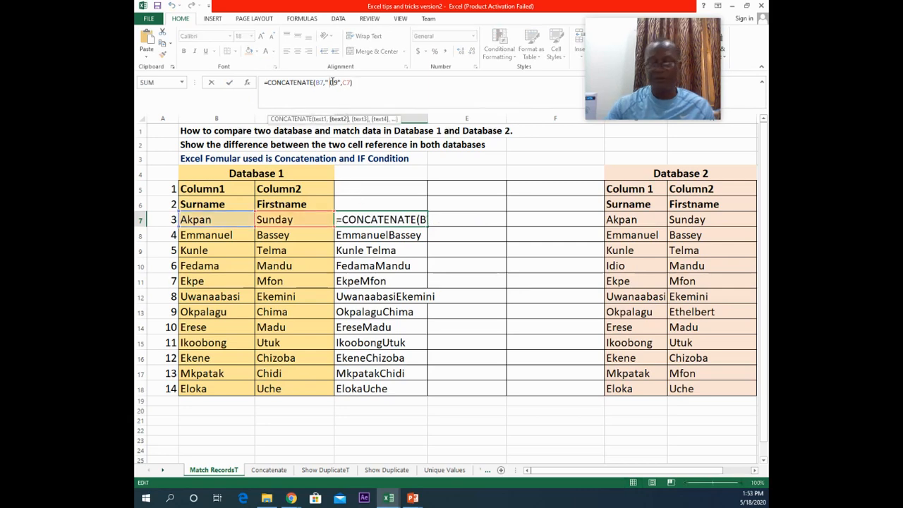
{"action": "key", "text": "BackSpace"}
{"action": "key", "text": "BackSpace"}
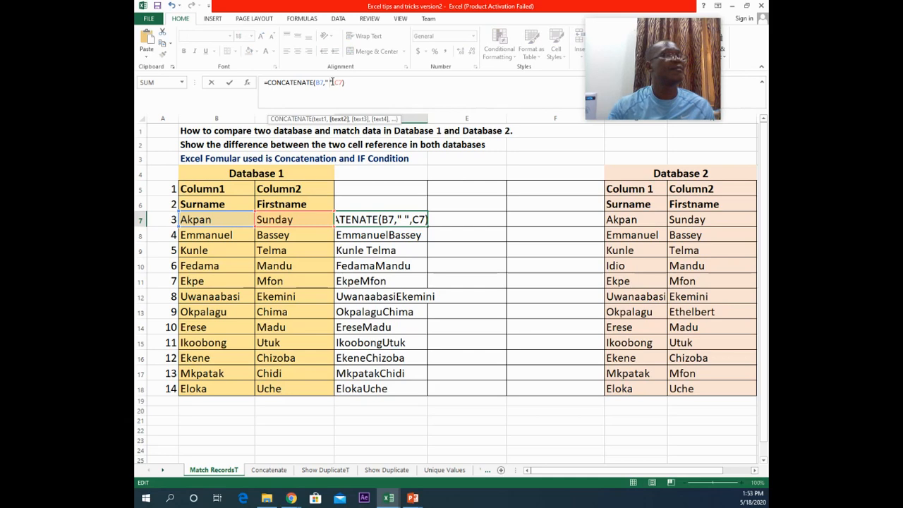
{"action": "left_click", "coordinate": [230, 83]}
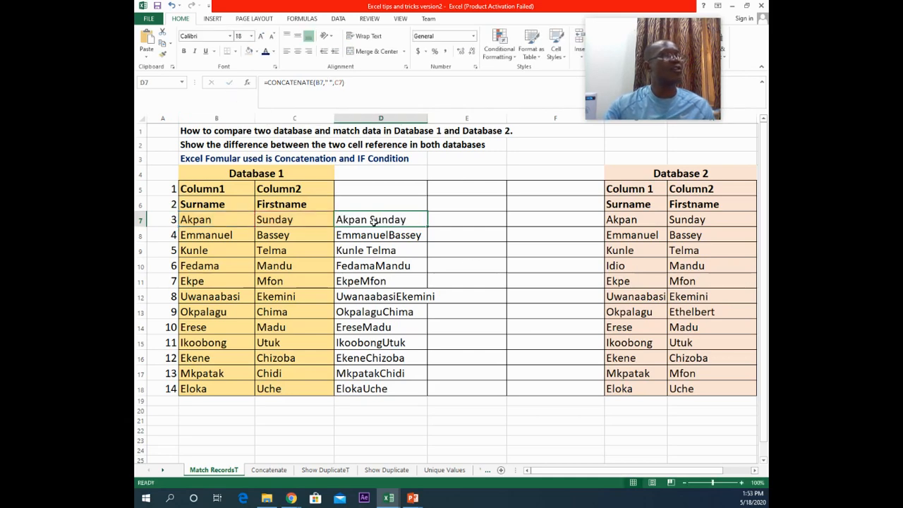
Step: Change D7's separator to a comma and space ", " and copy the formula down through row 18
{"action": "double_click", "coordinate": [370, 219]}
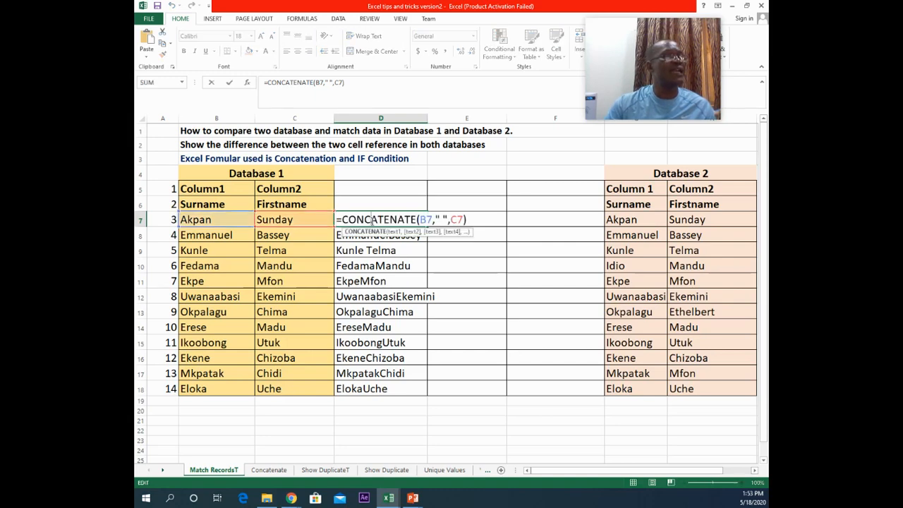
{"action": "left_click", "coordinate": [437, 219]}
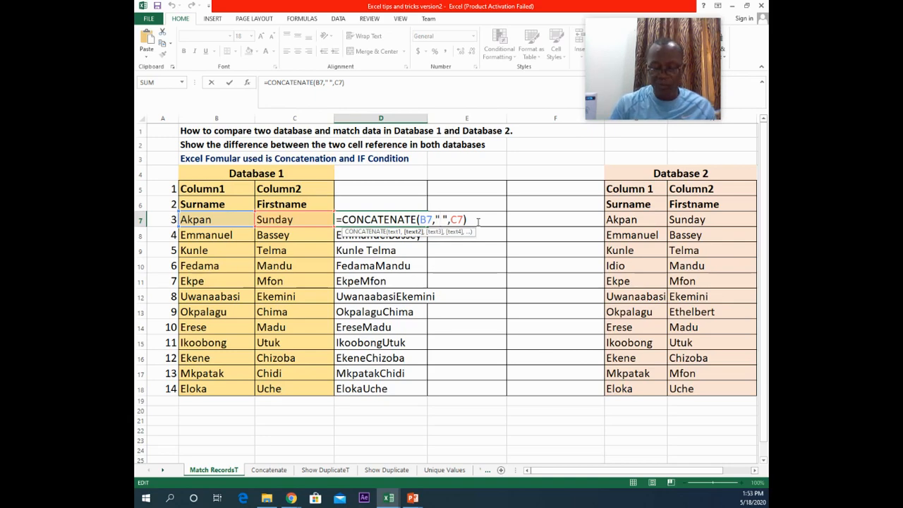
{"action": "type", "text": ","}
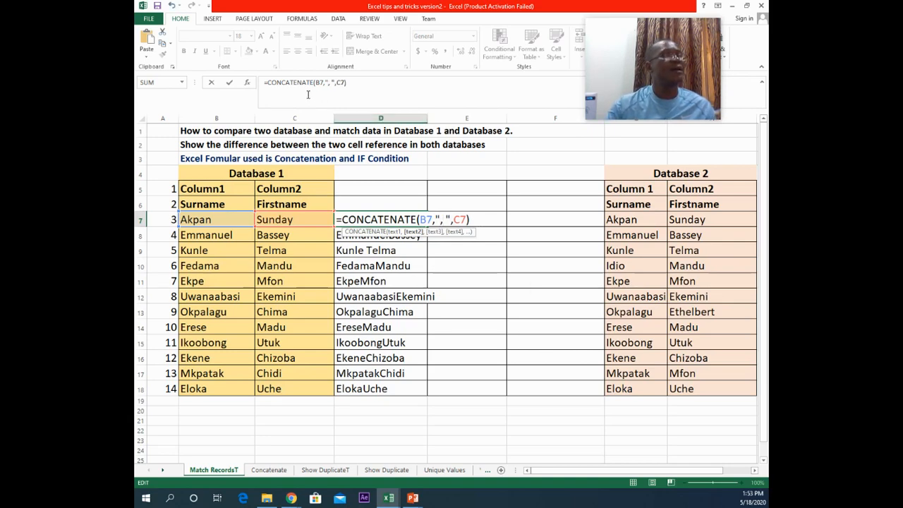
{"action": "left_click", "coordinate": [229, 83]}
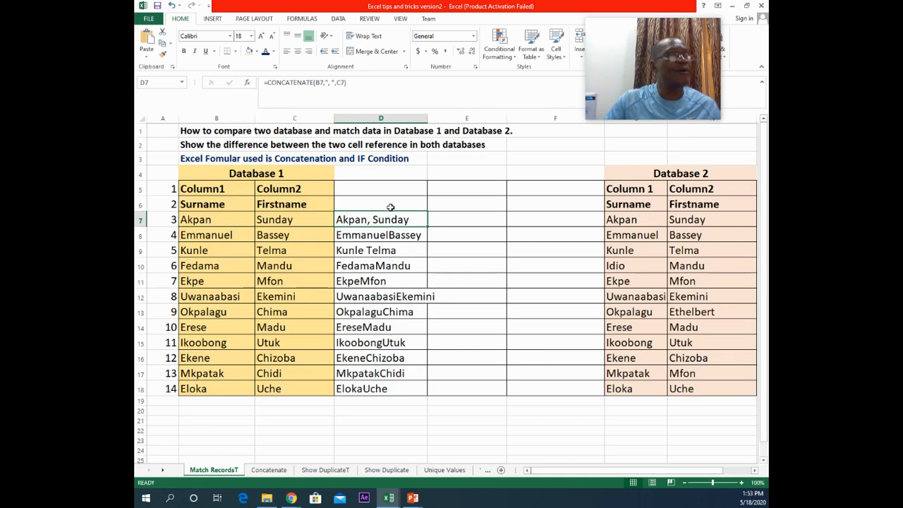
{"action": "double_click", "coordinate": [426, 225]}
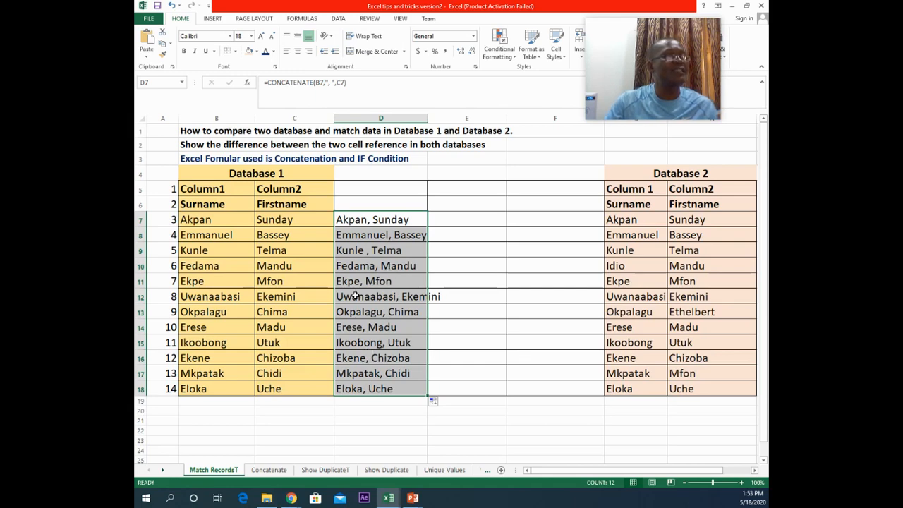
Step: Inspect the concatenated names and formulas in column D, including the surname cell B9 behind the irregular row
{"action": "left_click", "coordinate": [380, 279]}
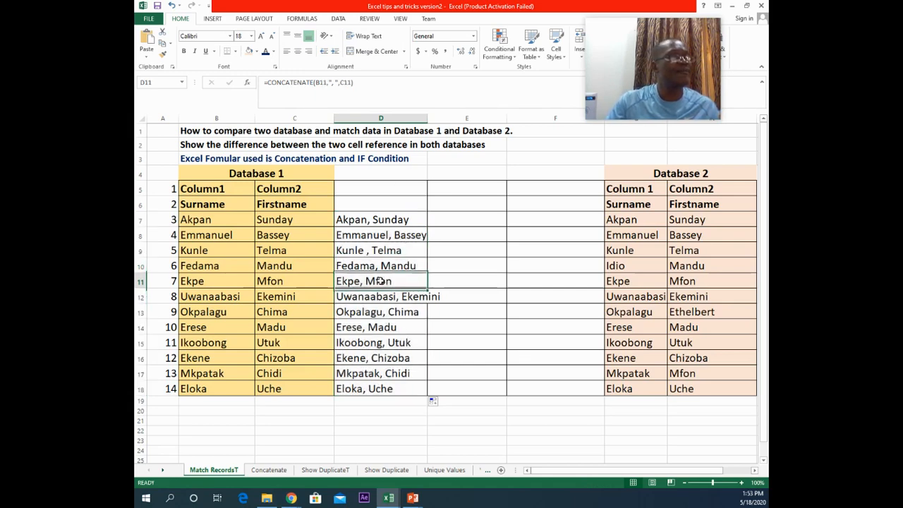
{"action": "left_click", "coordinate": [399, 250]}
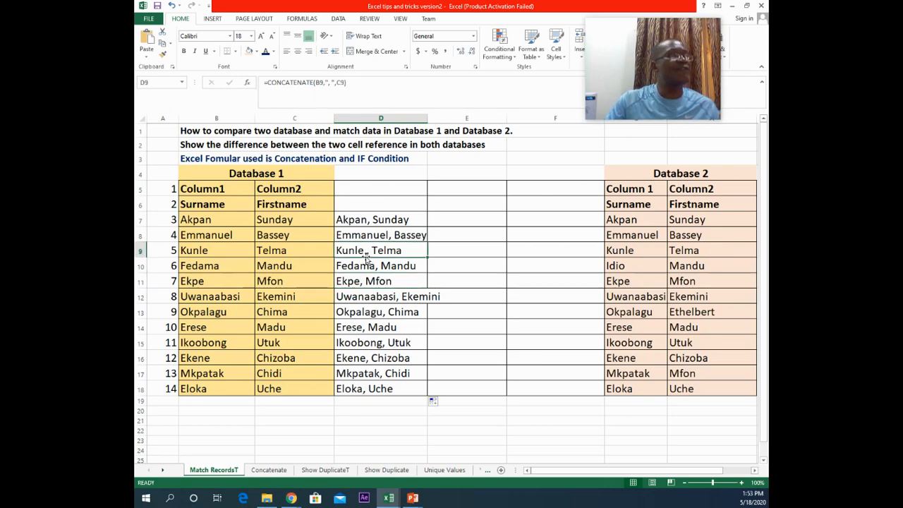
{"action": "double_click", "coordinate": [366, 251]}
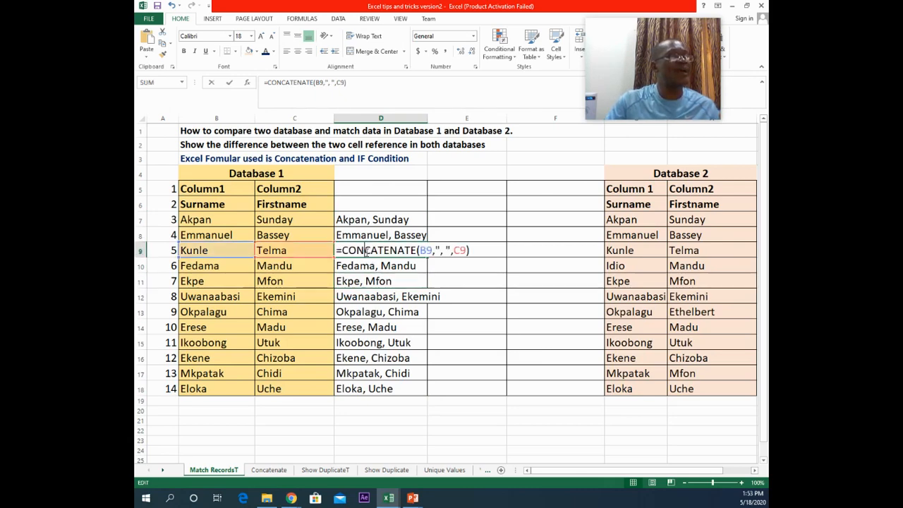
{"action": "left_click", "coordinate": [438, 250]}
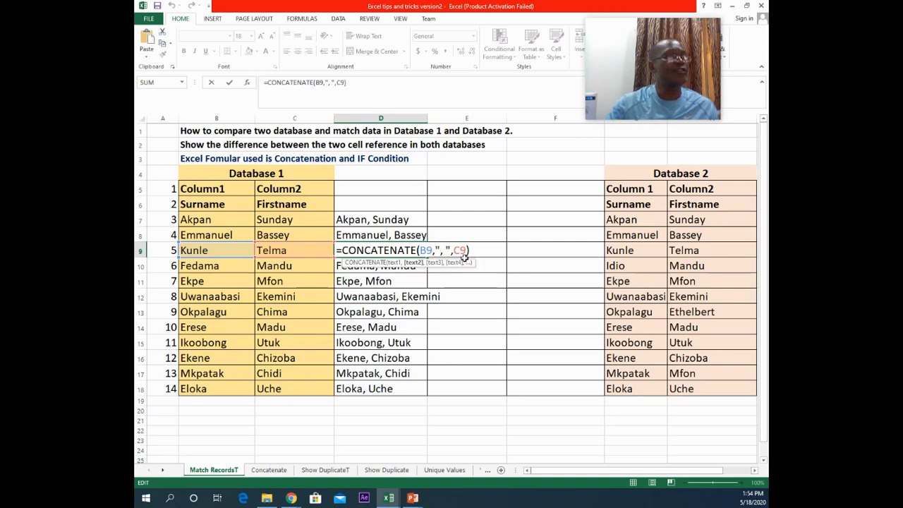
{"action": "left_click", "coordinate": [376, 299]}
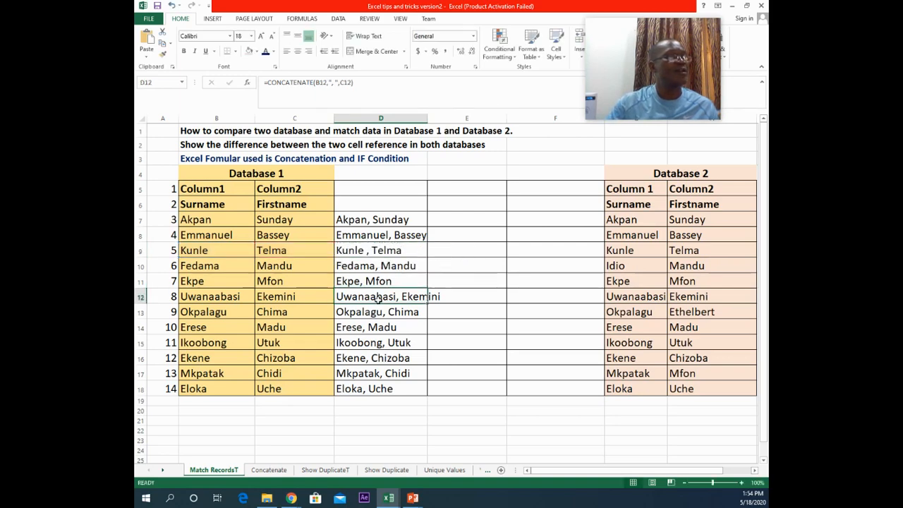
{"action": "left_click", "coordinate": [385, 263]}
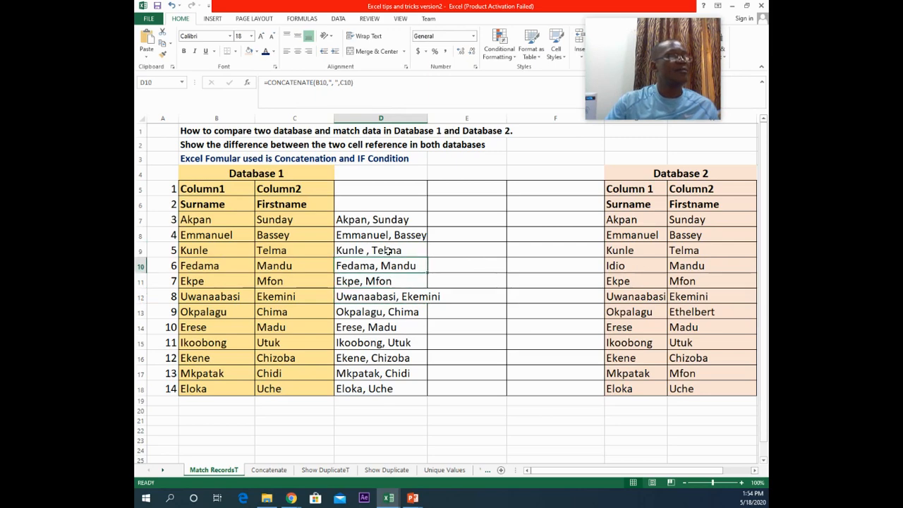
{"action": "left_click", "coordinate": [388, 250]}
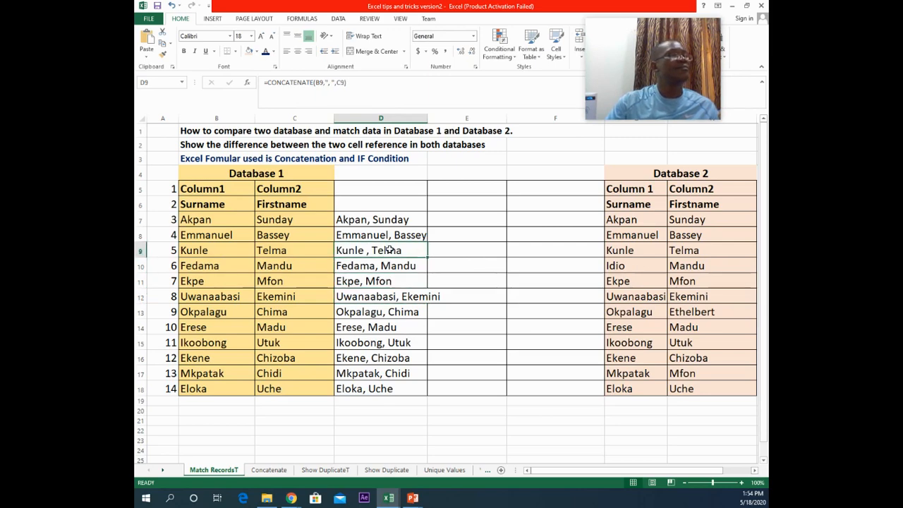
{"action": "left_click", "coordinate": [379, 268]}
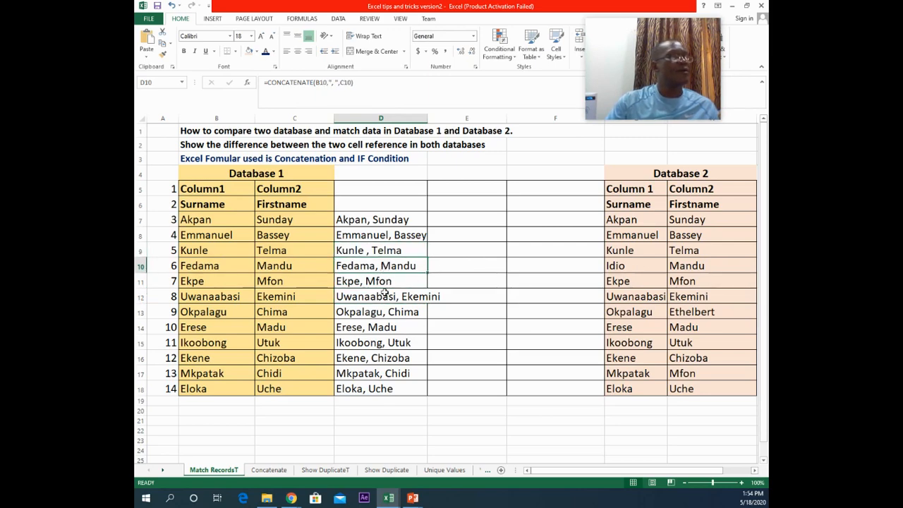
{"action": "left_click", "coordinate": [207, 250]}
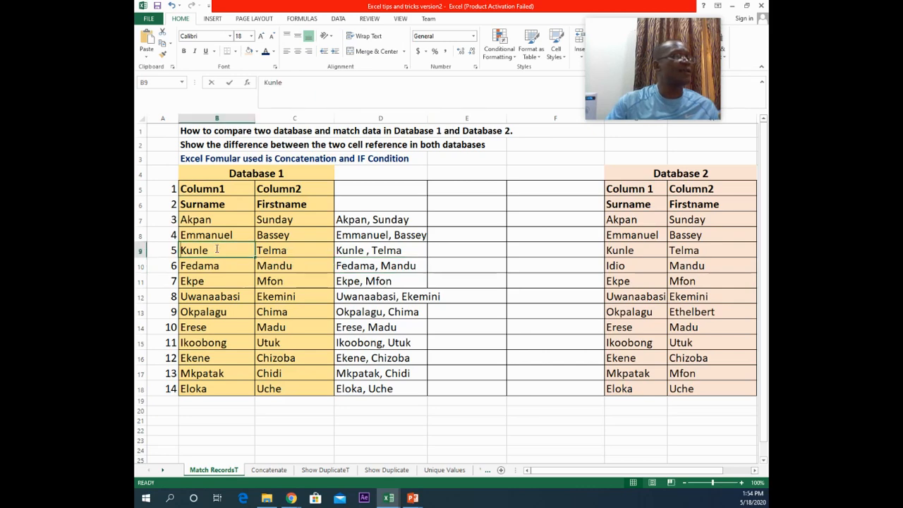
{"action": "double_click", "coordinate": [217, 249]}
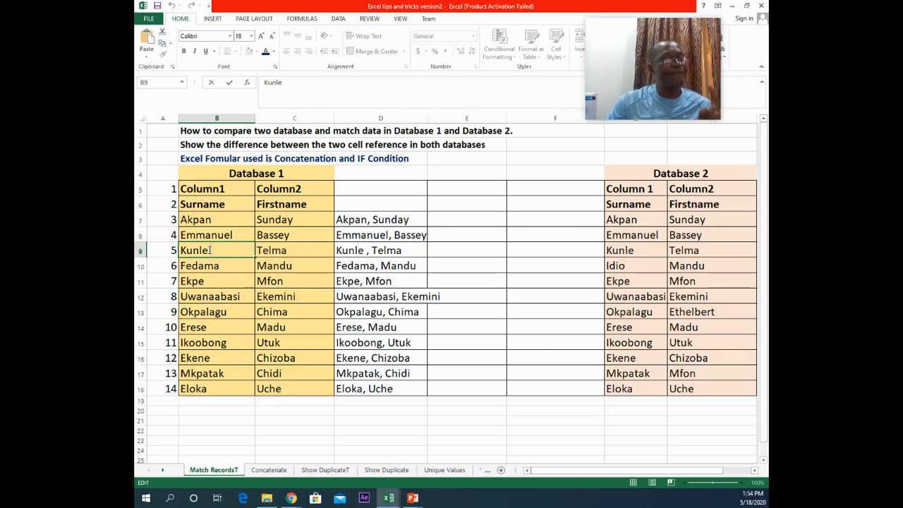
{"action": "left_click", "coordinate": [383, 207]}
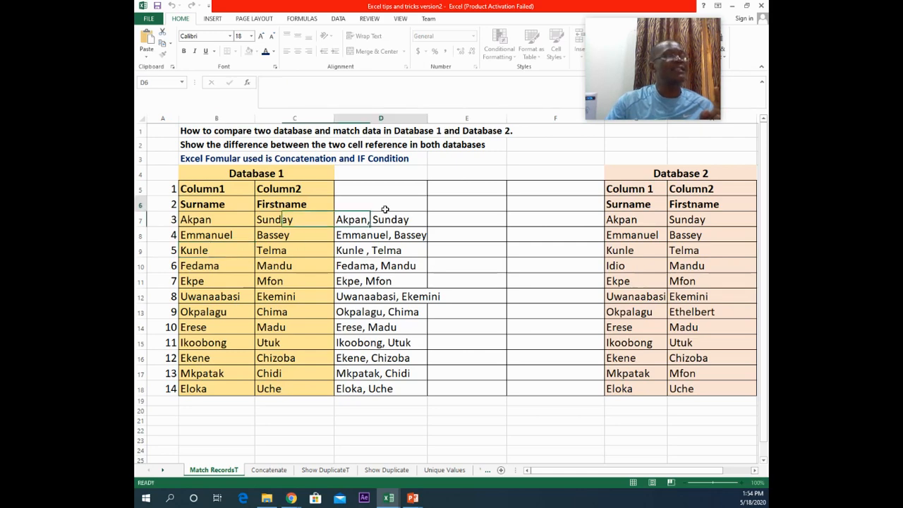
Step: Widen column D so the combined names fit within the column
{"action": "left_click_drag", "start_coordinate": [426, 116], "coordinate": [446, 116]}
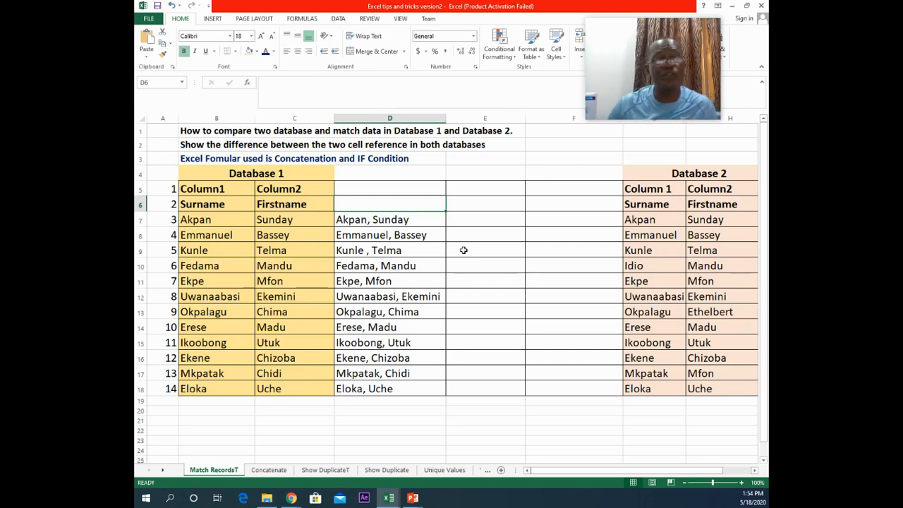
{"action": "left_click", "coordinate": [355, 292]}
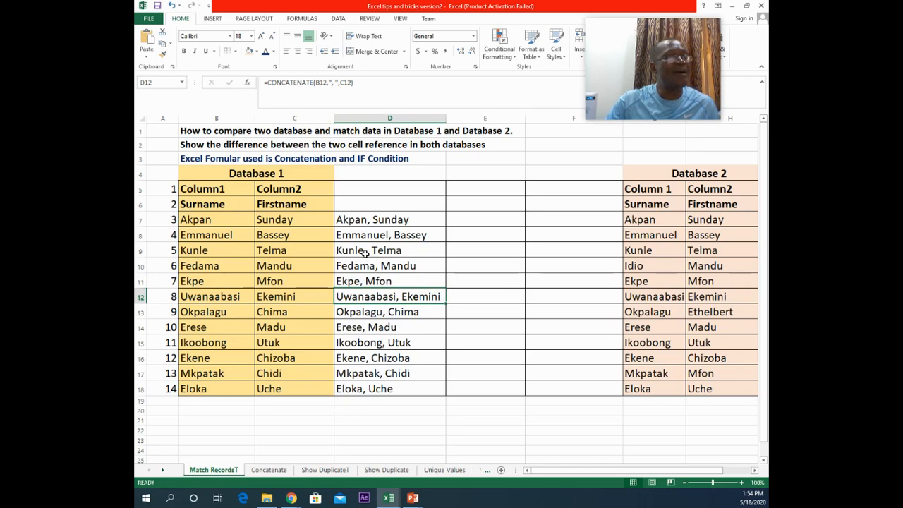
{"action": "left_click", "coordinate": [220, 252]}
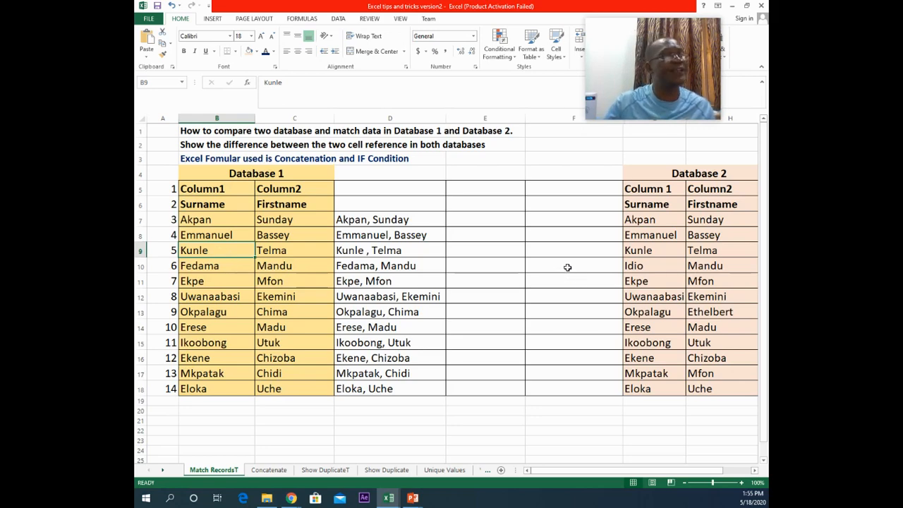
Step: Enter a CONCATENATE formula in F7 that joins Database 2's surname in G7 with a comma
{"action": "left_click", "coordinate": [563, 220]}
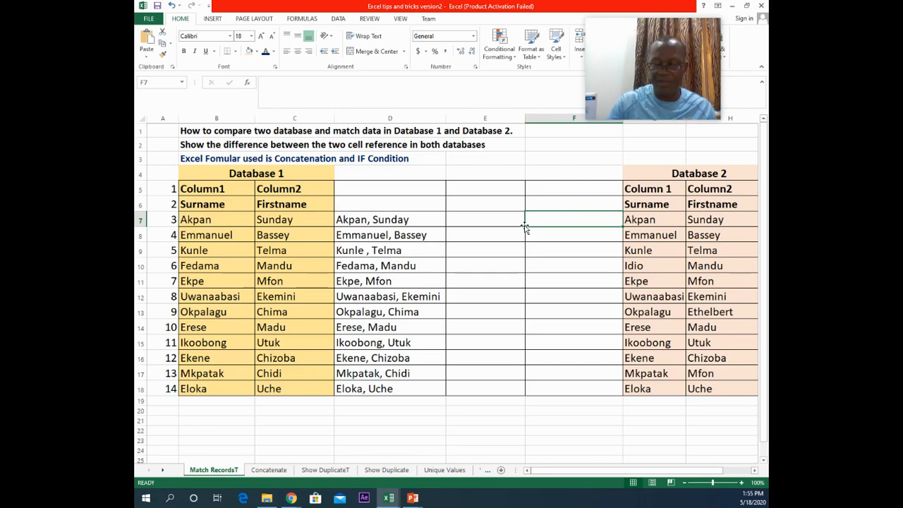
{"action": "type", "text": "=con"}
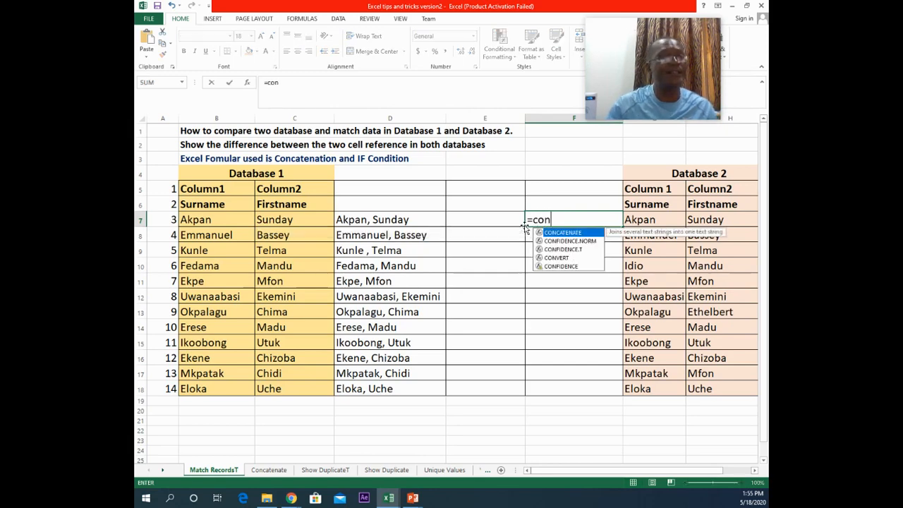
{"action": "double_click", "coordinate": [562, 236]}
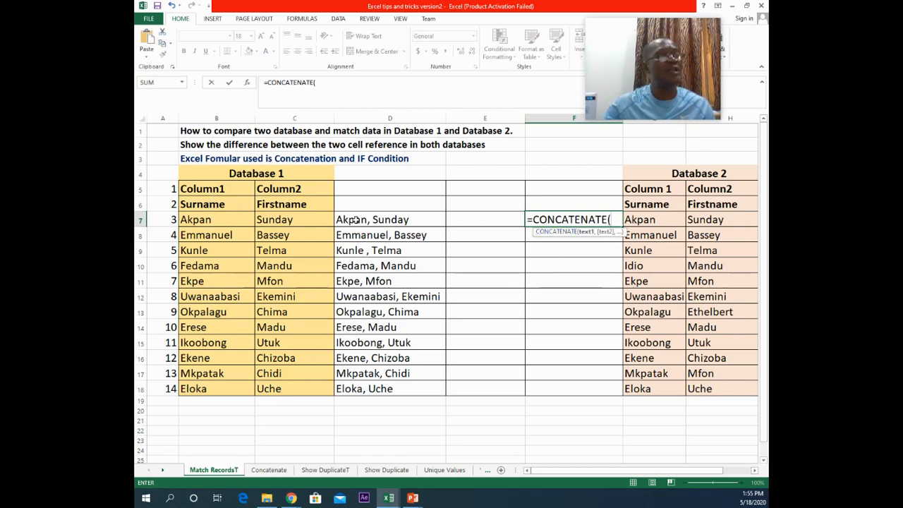
{"action": "left_click", "coordinate": [651, 219]}
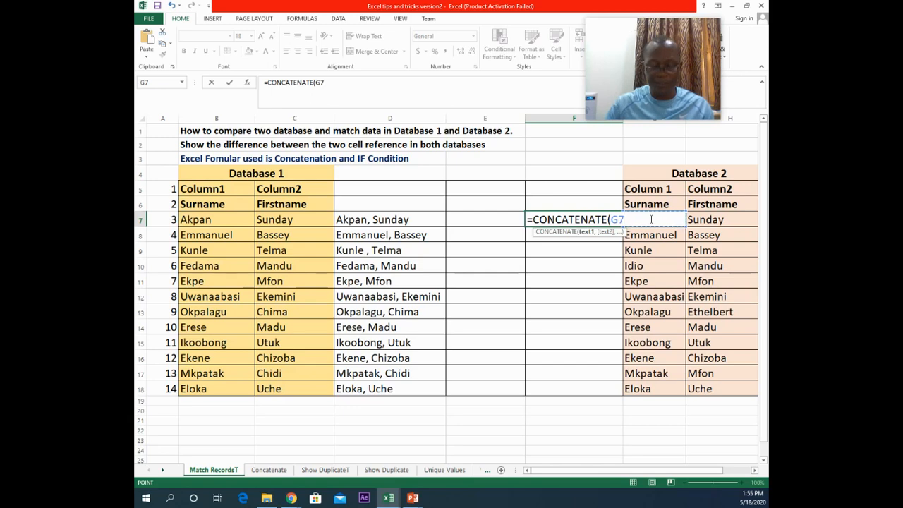
{"action": "type", "text": ","}
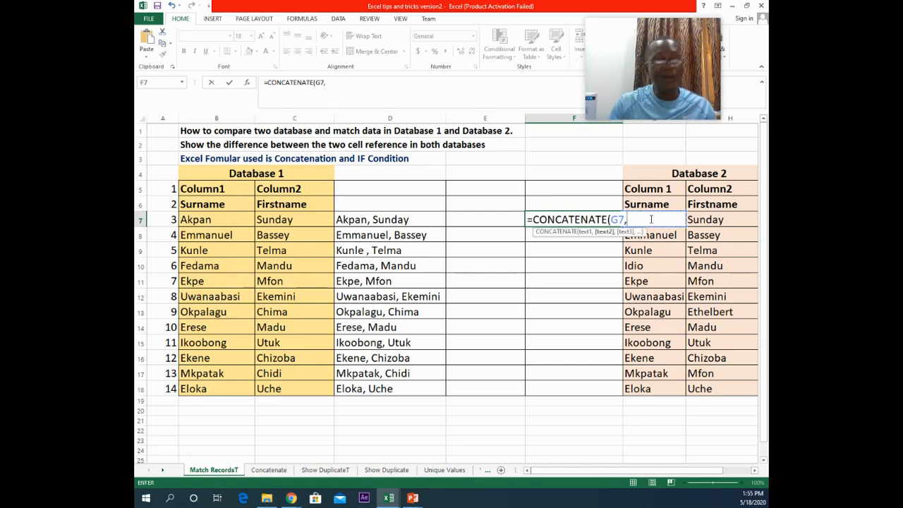
{"action": "type", "text": "\","}
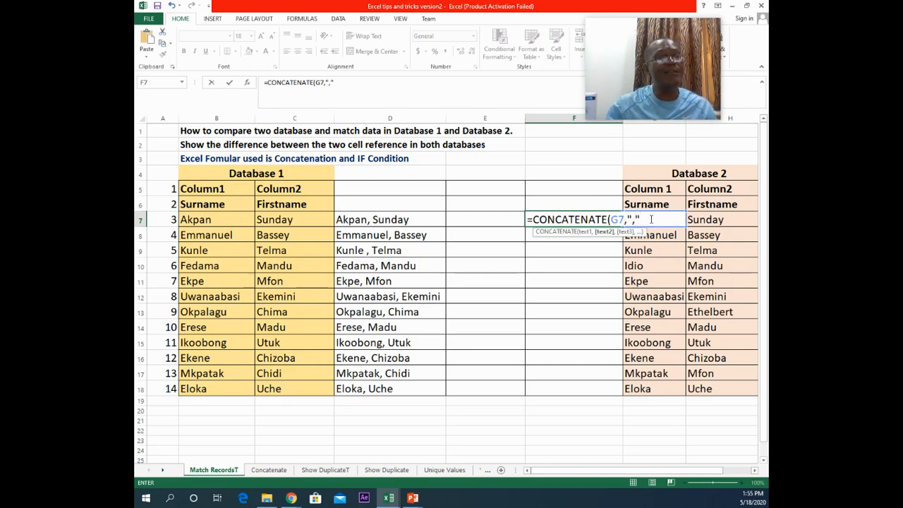
{"action": "left_click", "coordinate": [718, 221]}
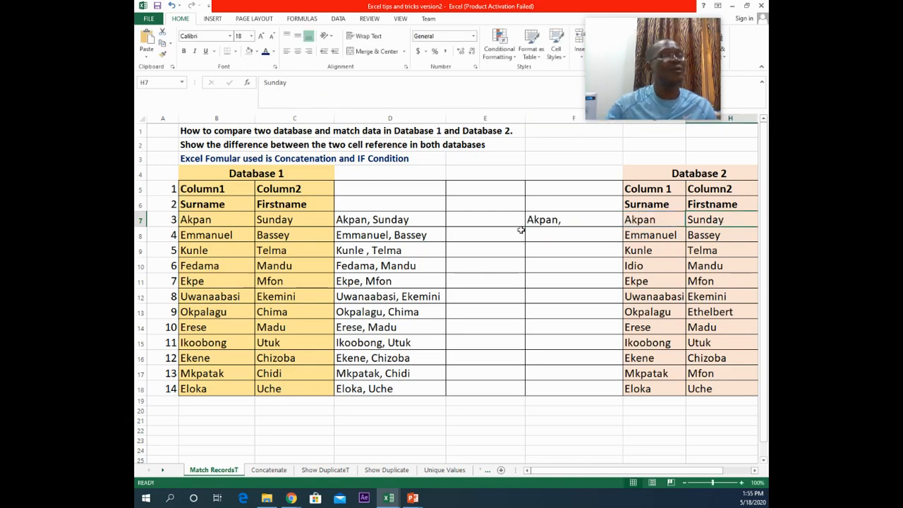
{"action": "left_click", "coordinate": [563, 217]}
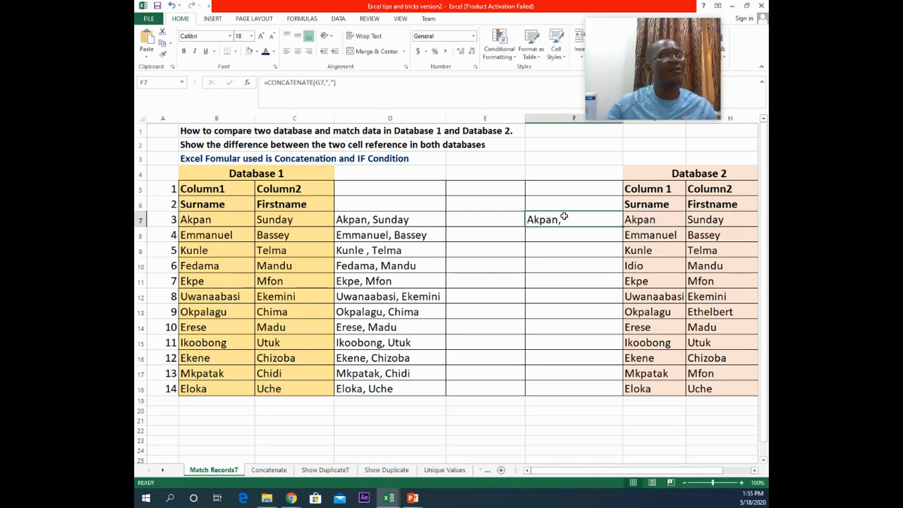
{"action": "left_click", "coordinate": [334, 83]}
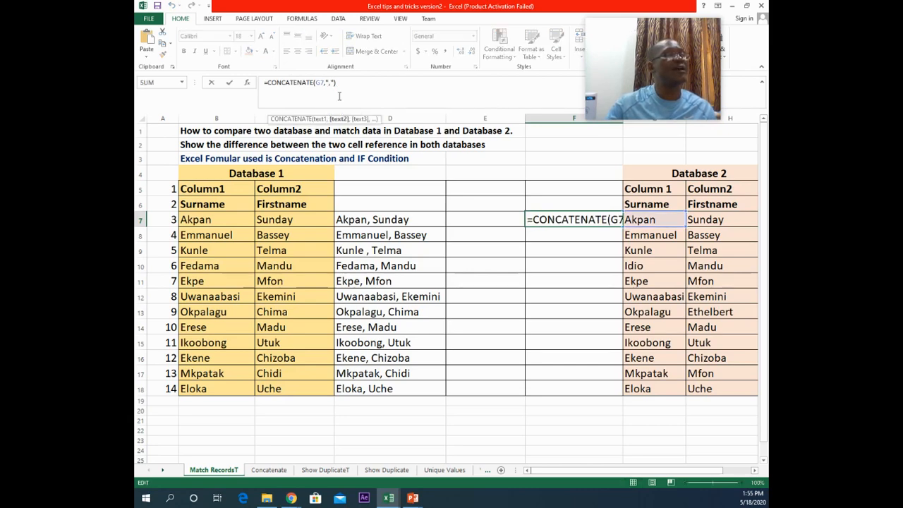
{"action": "left_click", "coordinate": [695, 215]}
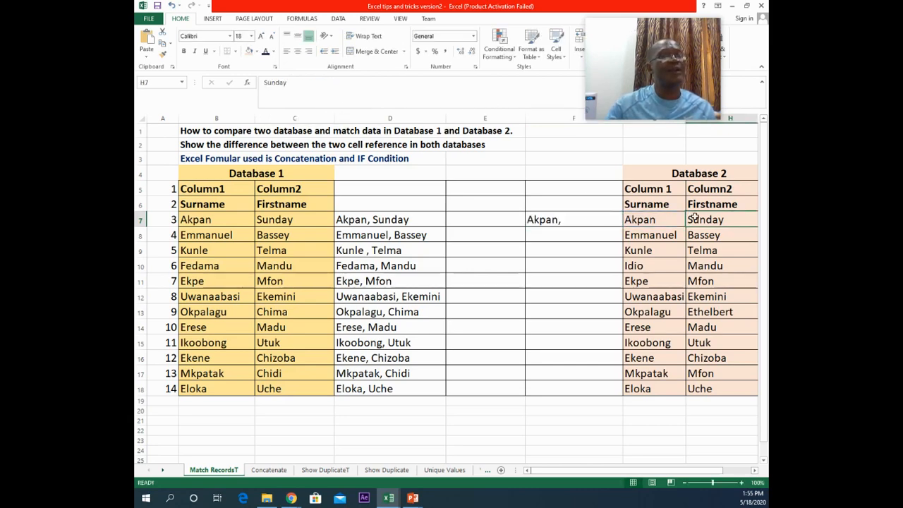
{"action": "scroll", "coordinate": [451, 282], "scroll_direction": "right", "scroll_amount": 1}
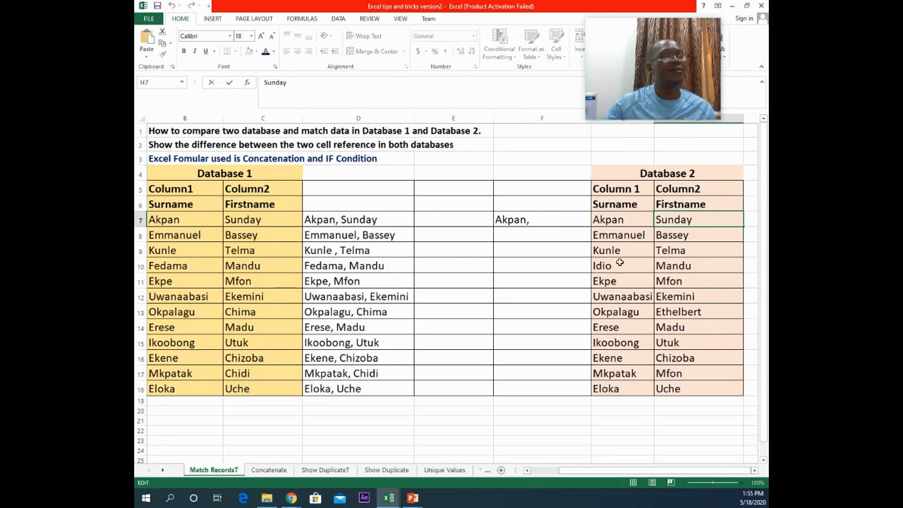
Step: Edit F7's formula to empty the separator and append the first name in H7 as the last argument
{"action": "left_click", "coordinate": [539, 219]}
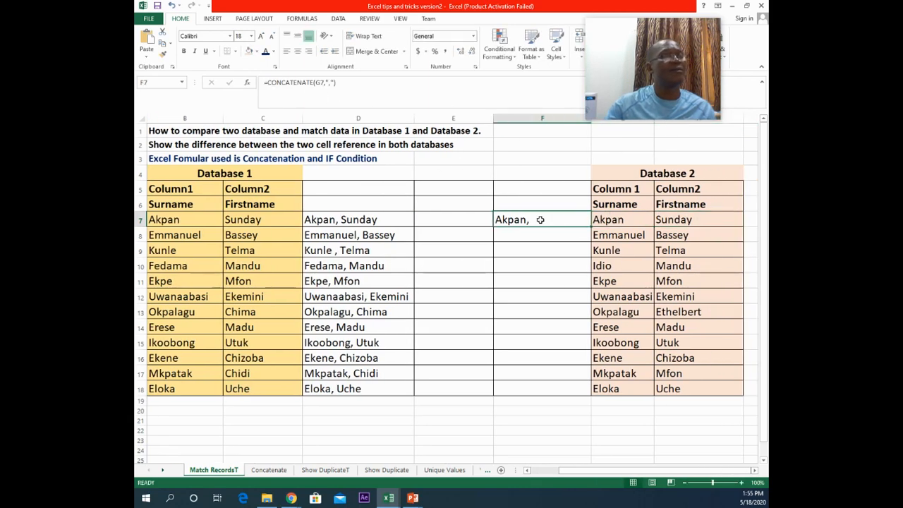
{"action": "left_click", "coordinate": [330, 82]}
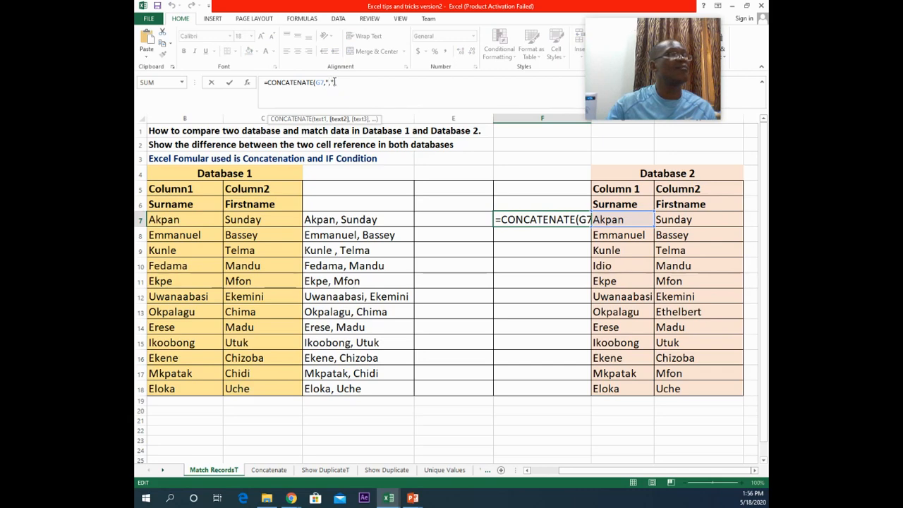
{"action": "type", "text": ","}
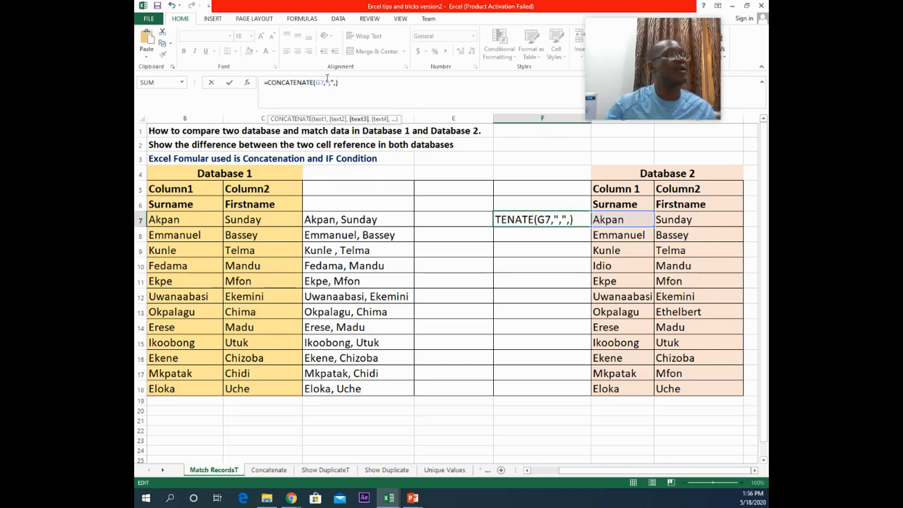
{"action": "left_click", "coordinate": [331, 82]}
{"action": "key", "text": "BackSpace"}
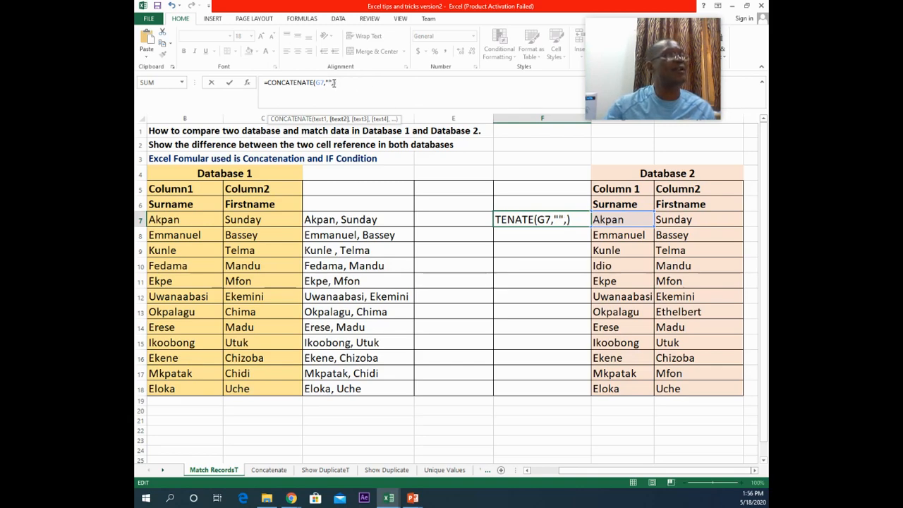
{"action": "left_click", "coordinate": [334, 83]}
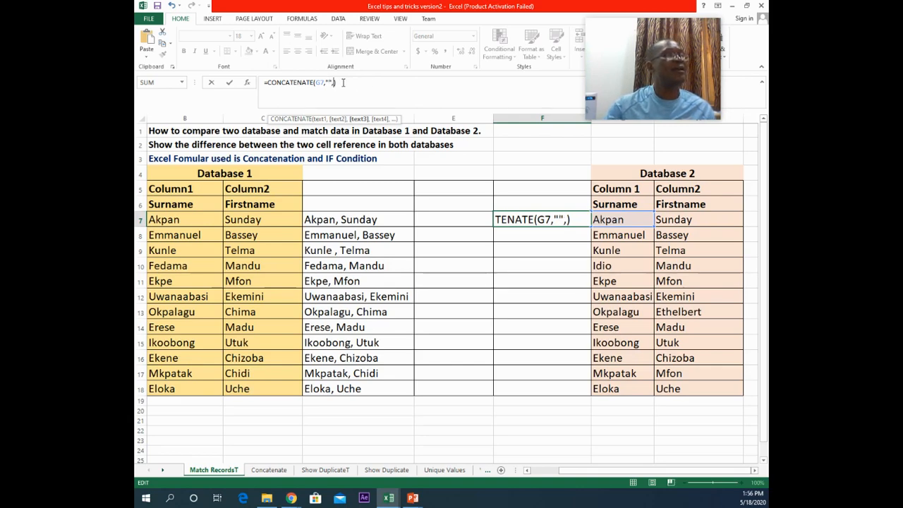
{"action": "left_click", "coordinate": [668, 219]}
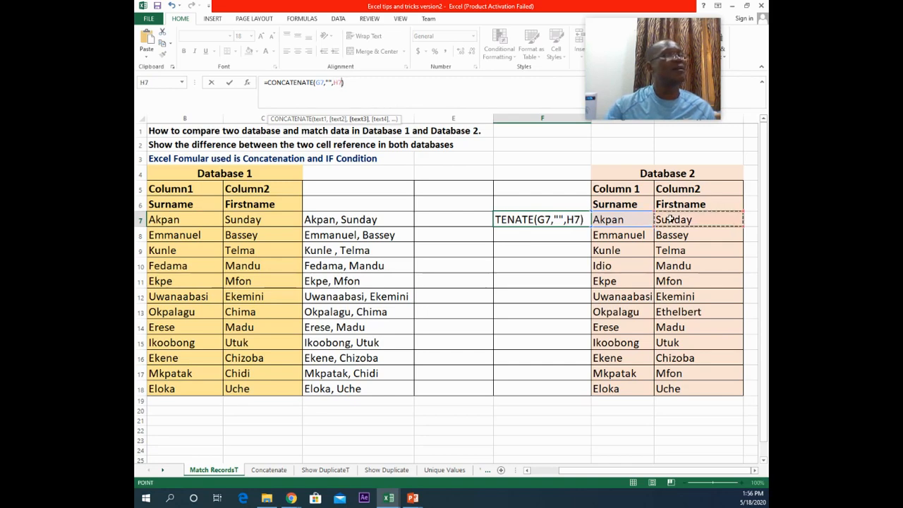
{"action": "left_click", "coordinate": [226, 84]}
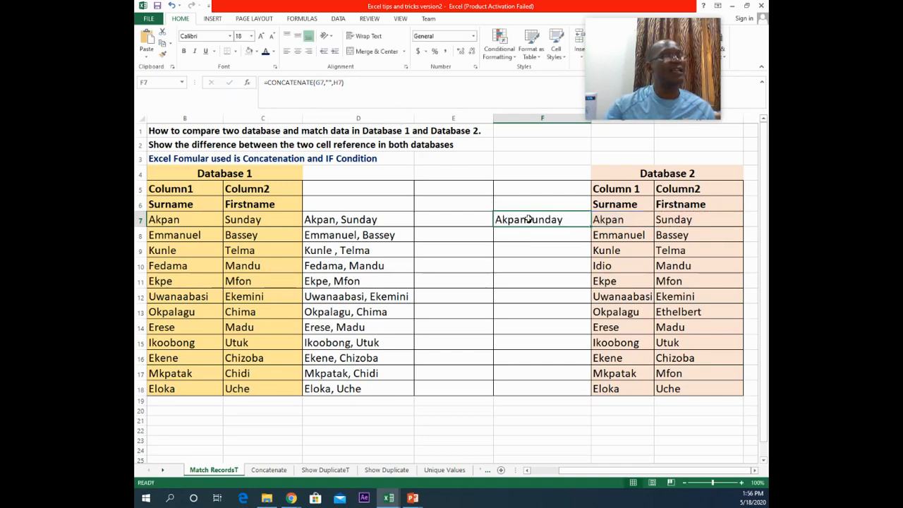
Step: Set the separator in F7's formula to a comma and space ", " between G7 and H7
{"action": "left_click", "coordinate": [325, 82]}
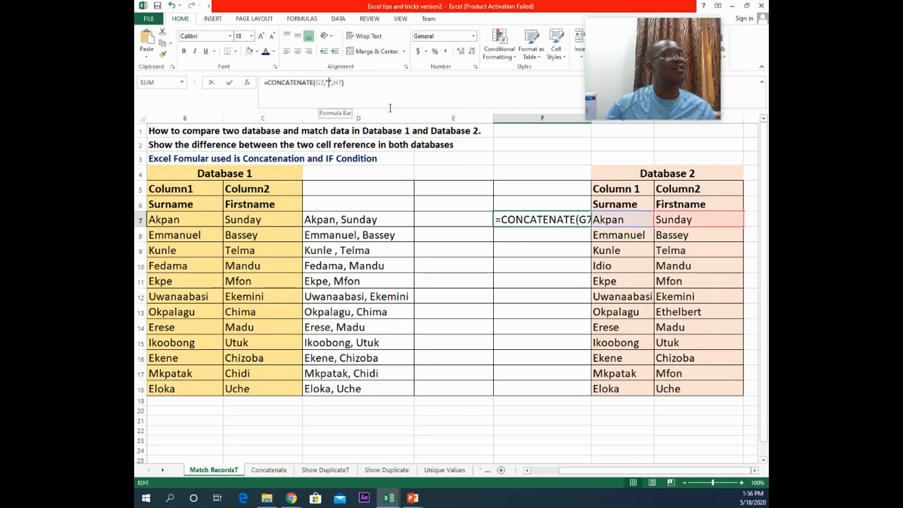
{"action": "type", "text": ","}
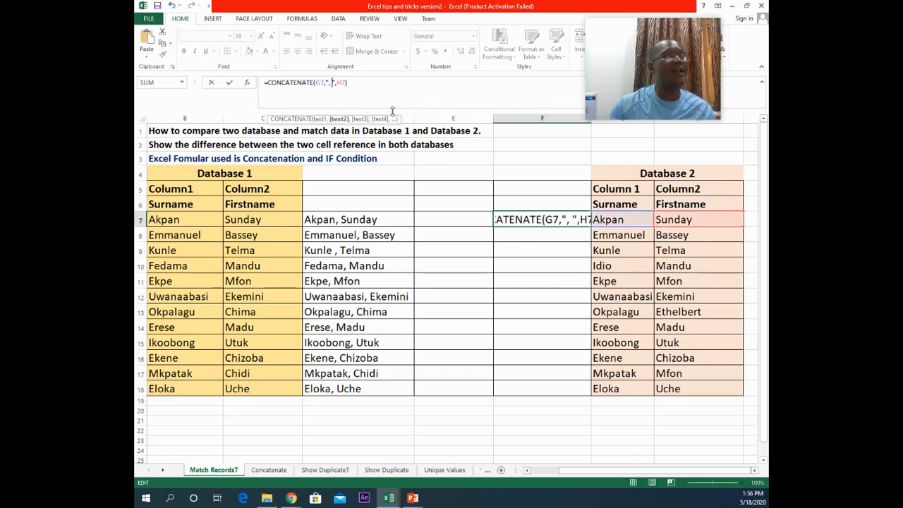
{"action": "left_click", "coordinate": [231, 83]}
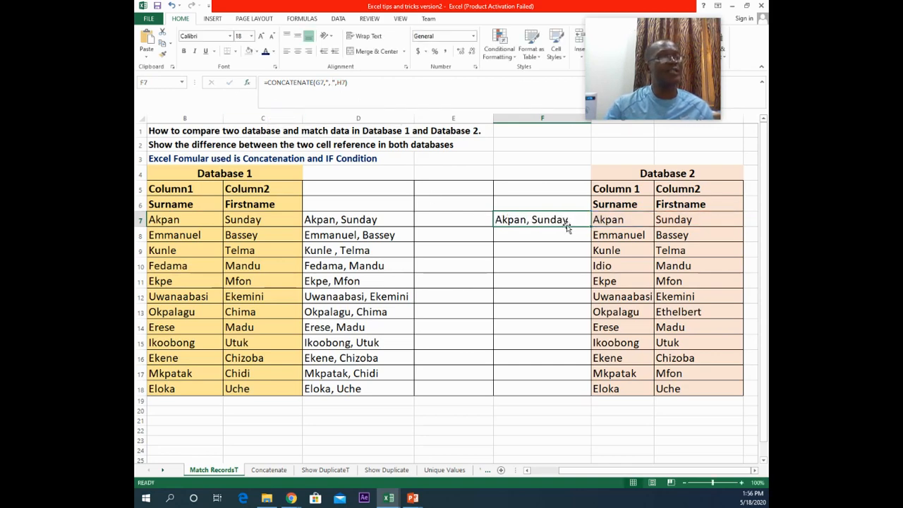
Step: Fill F7's CONCATENATE formula down through F18 for the rest of Database 2
{"action": "double_click", "coordinate": [592, 226]}
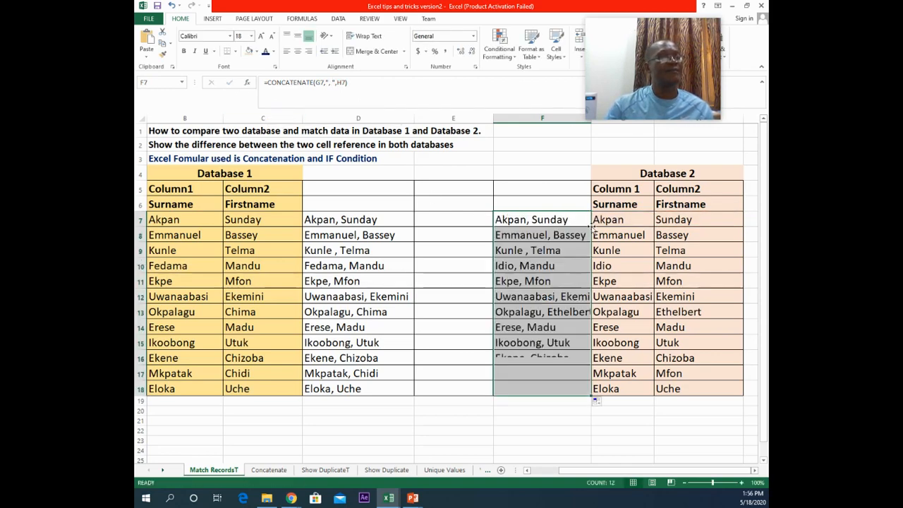
{"action": "left_click", "coordinate": [531, 317]}
{"action": "left_click", "coordinate": [523, 253]}
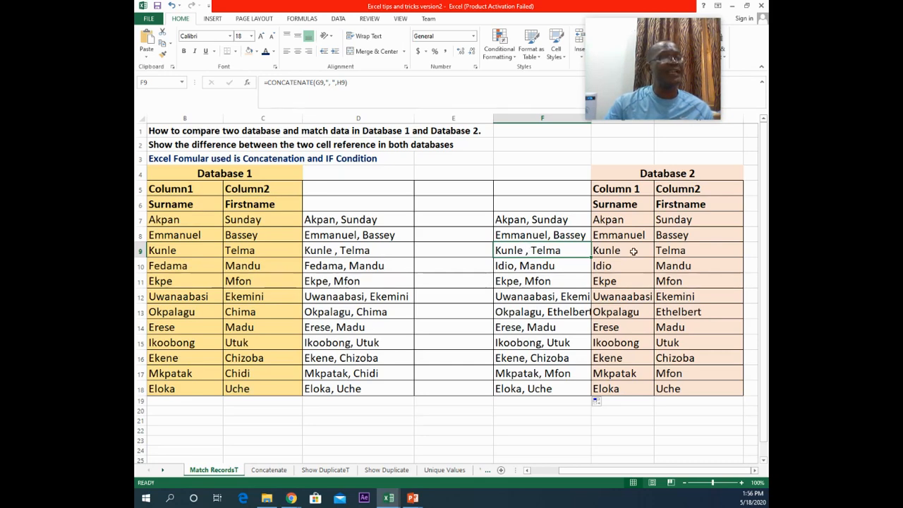
Step: Remove the trailing space after the surname Kunle in both G9 and B9
{"action": "left_click", "coordinate": [633, 251]}
{"action": "double_click", "coordinate": [633, 251]}
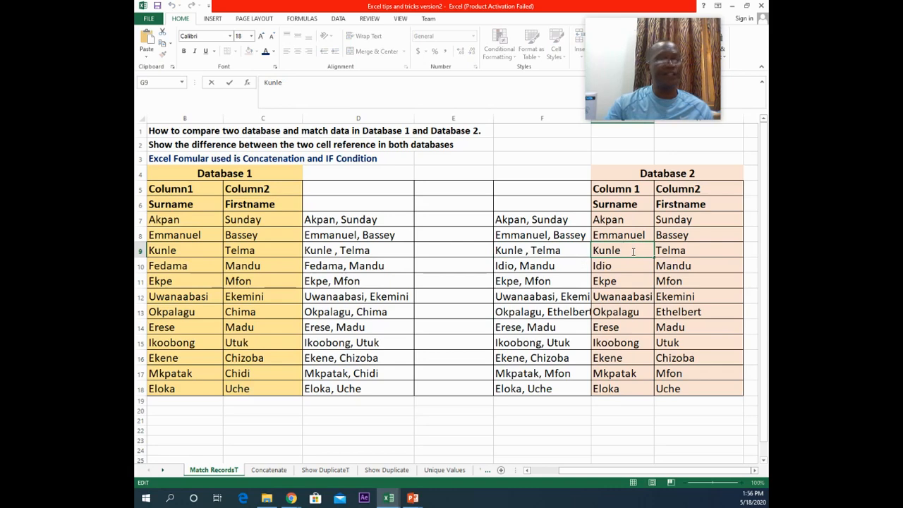
{"action": "key", "text": "BackSpace"}
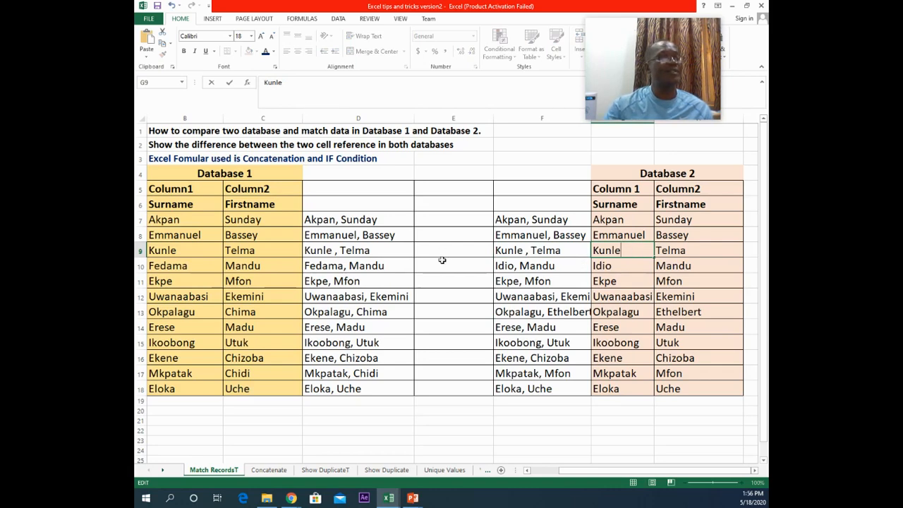
{"action": "left_click", "coordinate": [525, 266]}
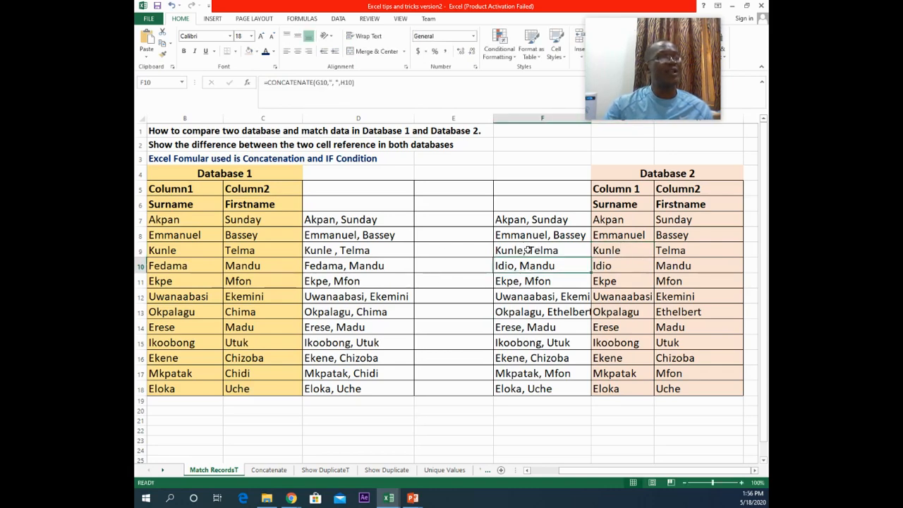
{"action": "double_click", "coordinate": [189, 249]}
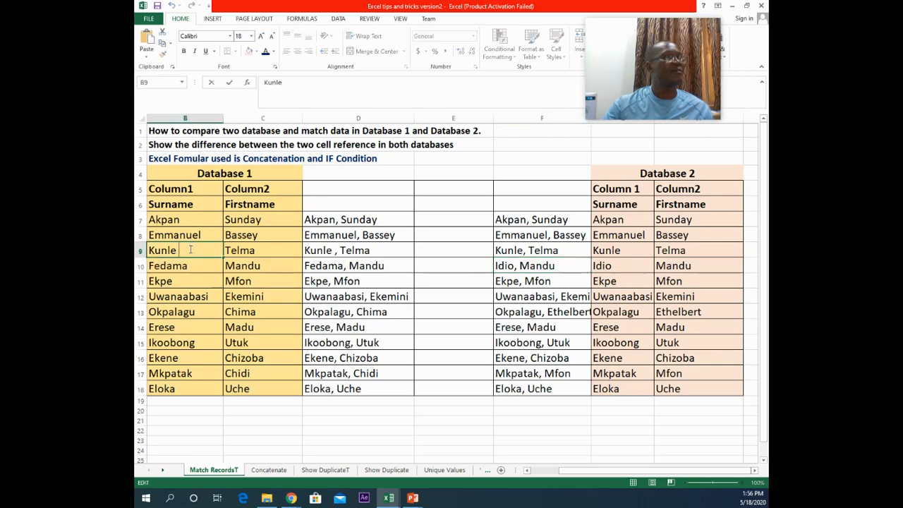
{"action": "key", "text": "BackSpace"}
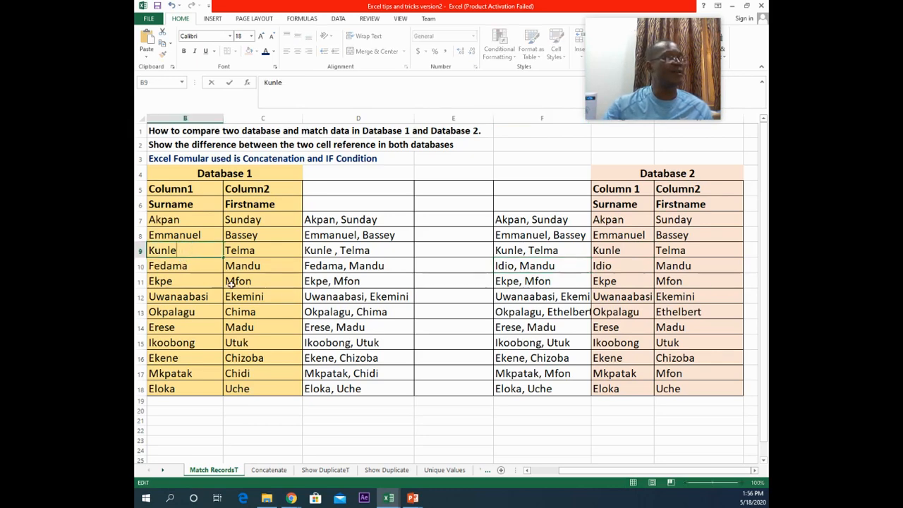
{"action": "left_click", "coordinate": [239, 268]}
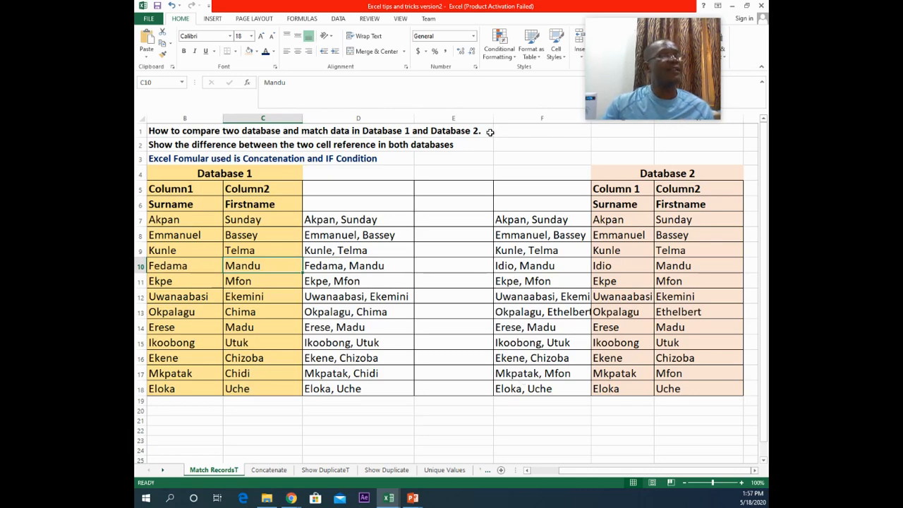
Step: Autofit column F so Database 2's combined names fit within the column
{"action": "mouse_move", "coordinate": [688, 51]}
{"action": "left_click", "coordinate": [621, 33]}
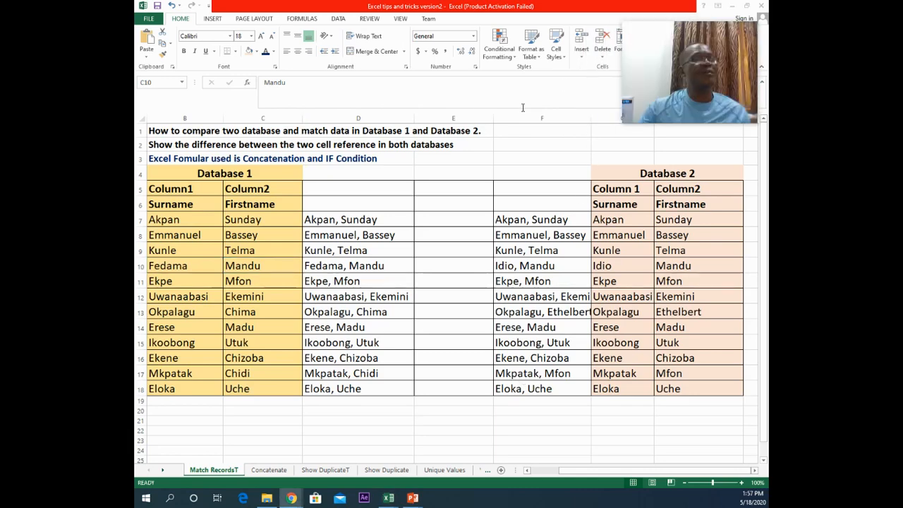
{"action": "left_click", "coordinate": [593, 122]}
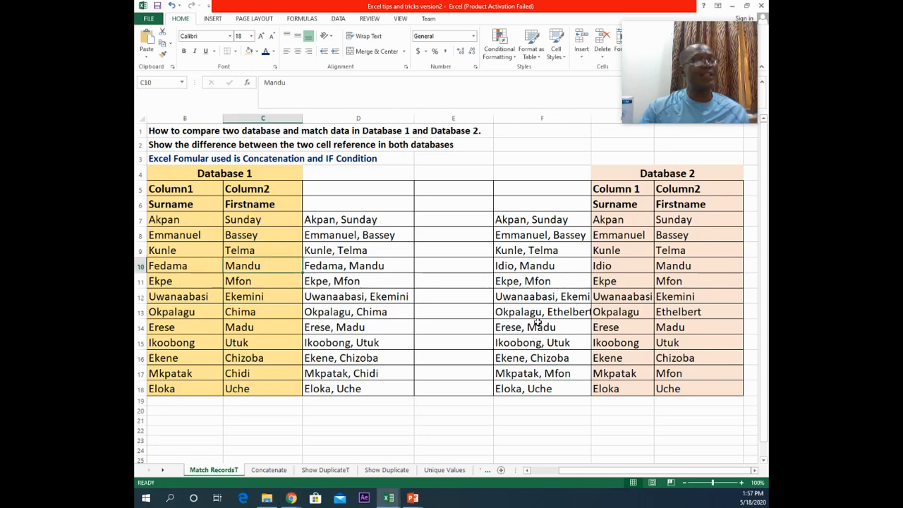
{"action": "double_click", "coordinate": [591, 117]}
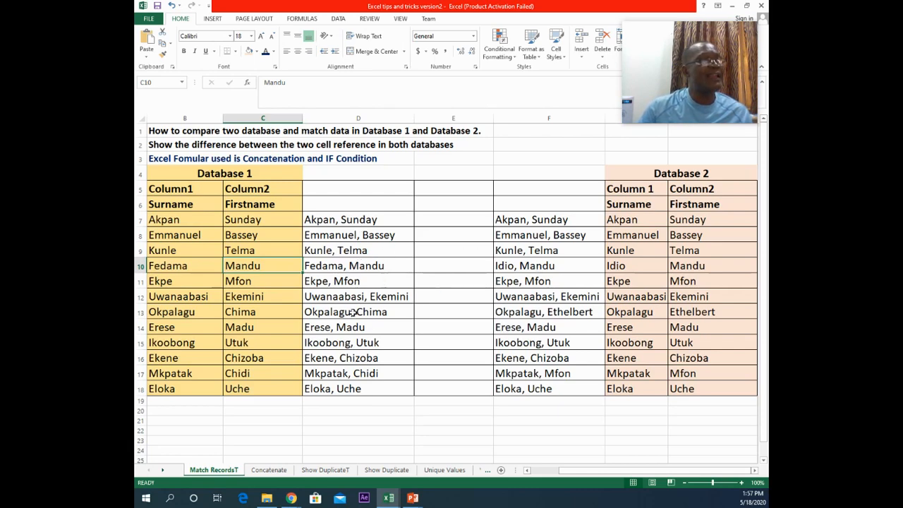
Step: Enter the comparison formula =D7=F7 in E7 and fill it down through E18
{"action": "left_click", "coordinate": [451, 215]}
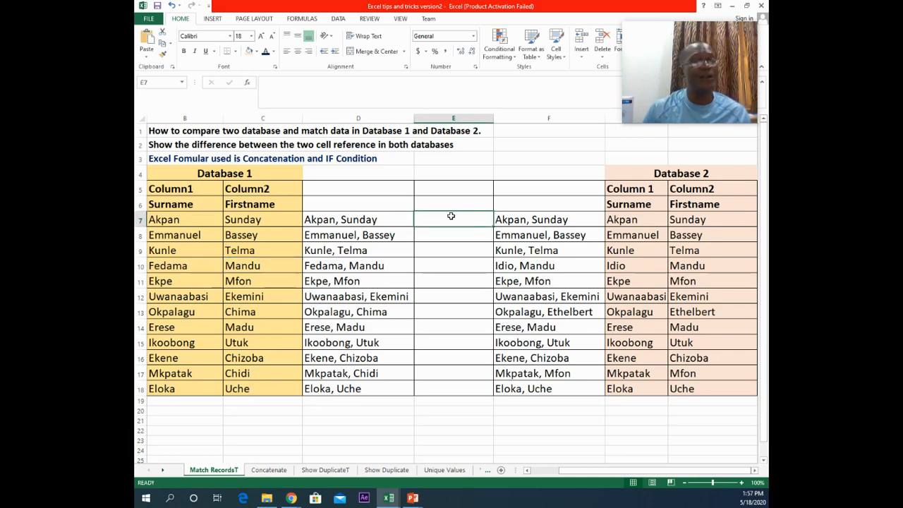
{"action": "type", "text": "="}
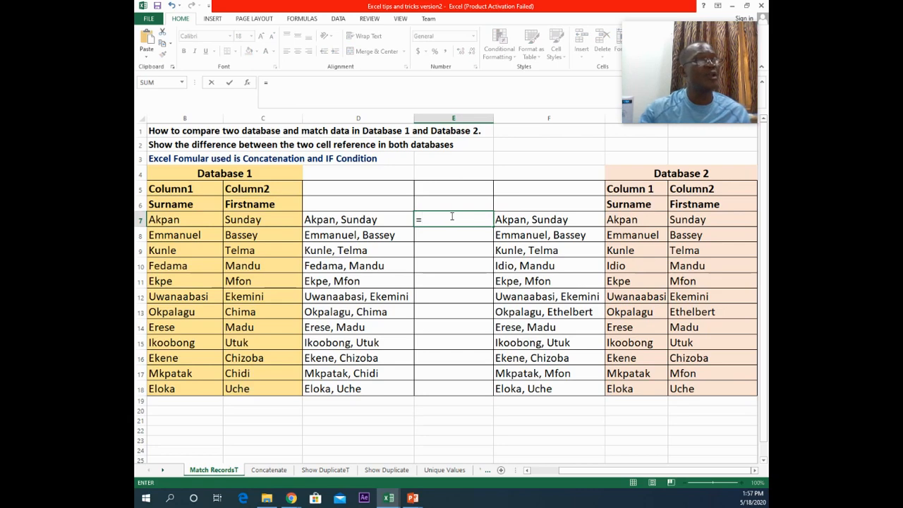
{"action": "left_click", "coordinate": [360, 218]}
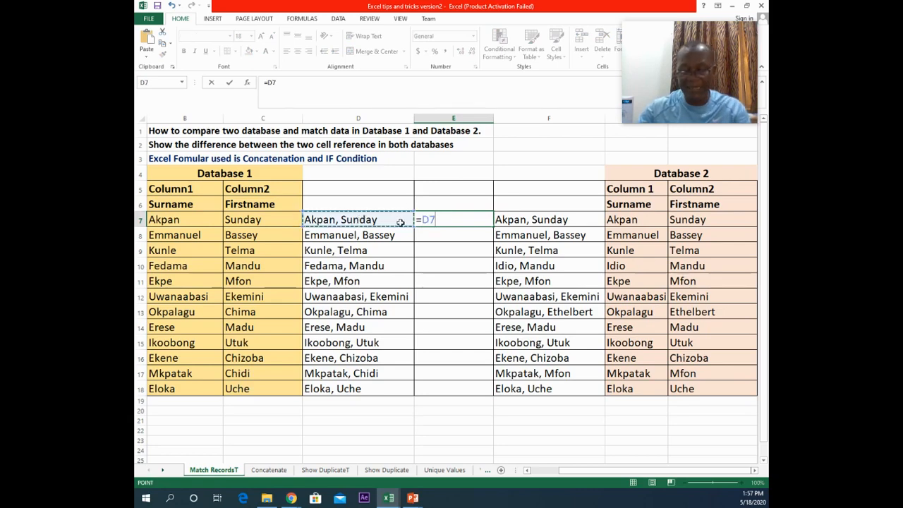
{"action": "type", "text": "="}
{"action": "left_click", "coordinate": [563, 220]}
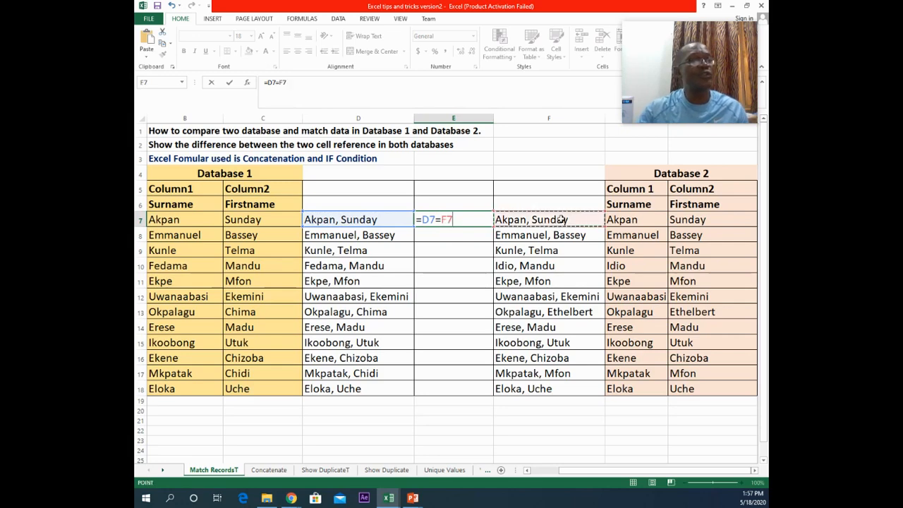
{"action": "left_click", "coordinate": [230, 83]}
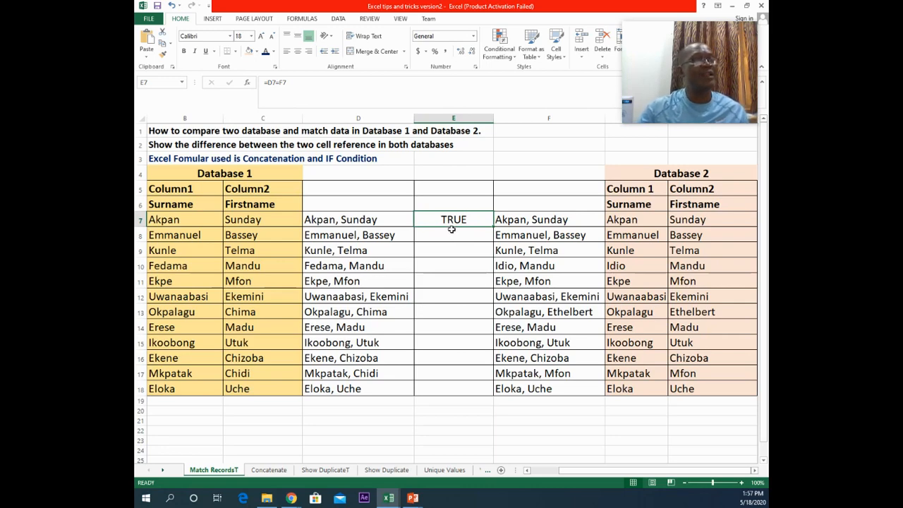
{"action": "double_click", "coordinate": [493, 225]}
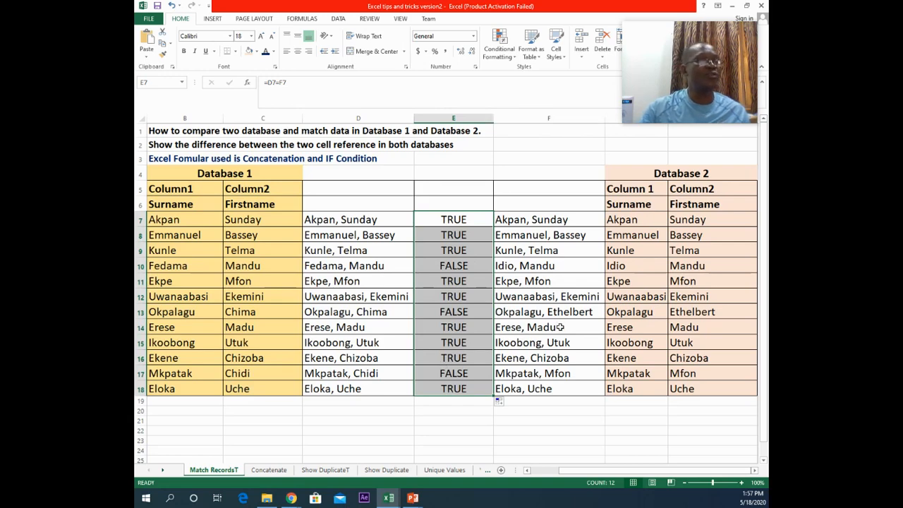
{"action": "mouse_move", "coordinate": [632, 74]}
{"action": "left_click_drag", "start_coordinate": [650, 36], "coordinate": [641, 385]}
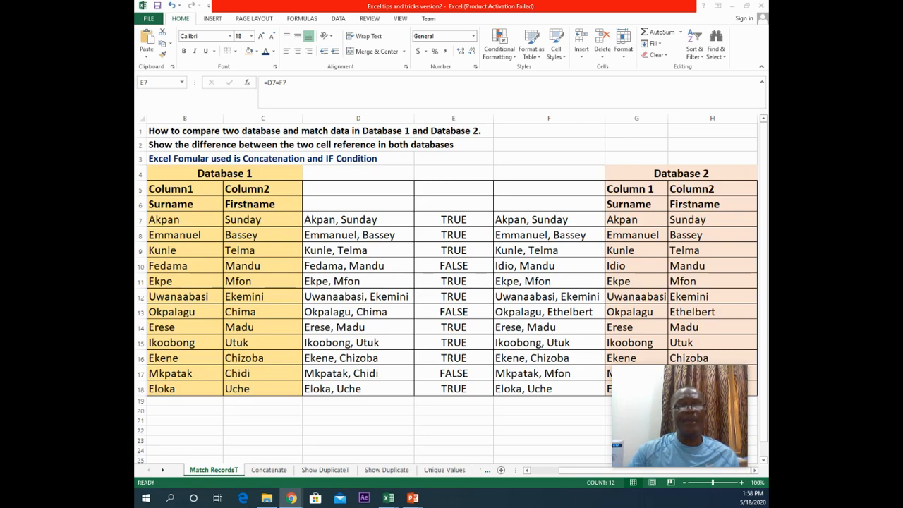
Step: Insert a blank column before Database 2's combined-names column
{"action": "left_click", "coordinate": [452, 219]}
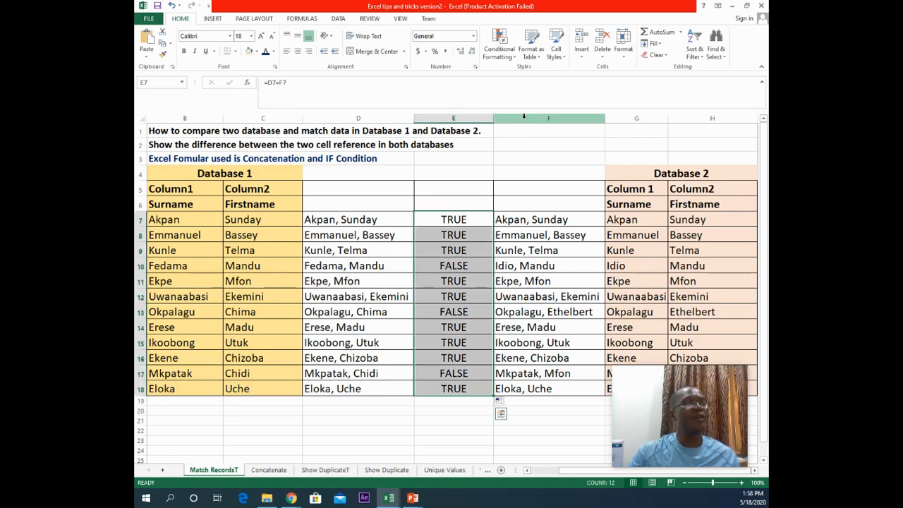
{"action": "left_click", "coordinate": [523, 117]}
{"action": "right_click", "coordinate": [523, 118]}
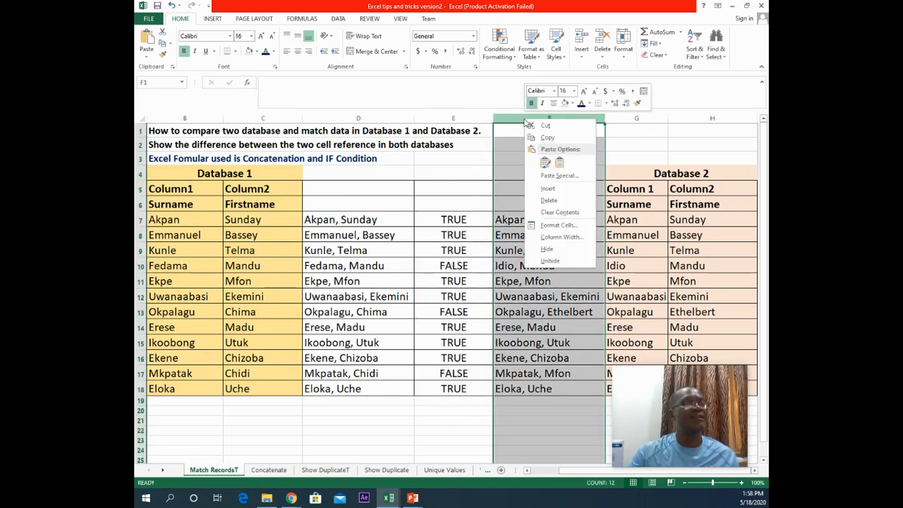
{"action": "left_click", "coordinate": [545, 192]}
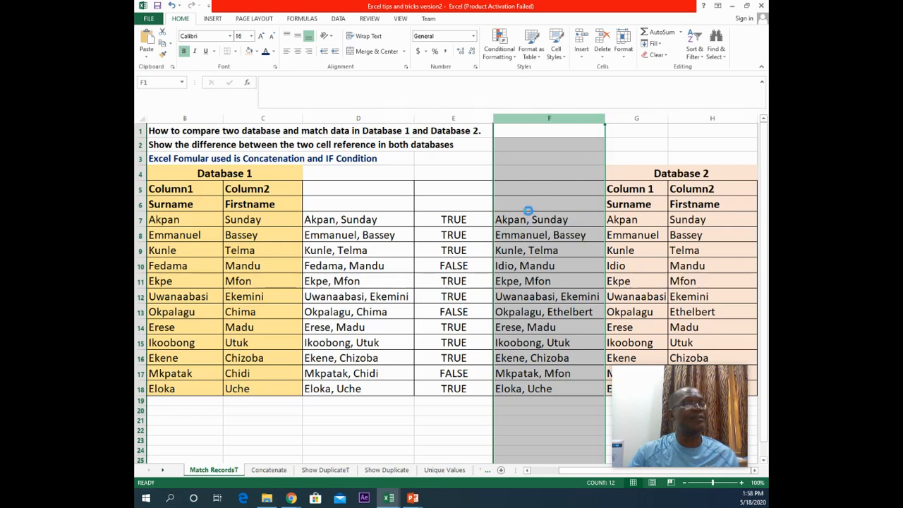
{"action": "left_click", "coordinate": [517, 219]}
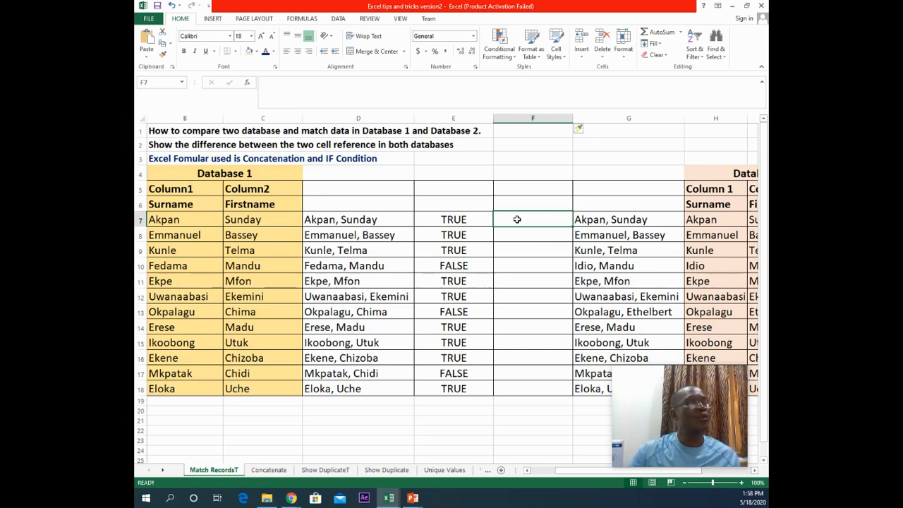
{"action": "left_click", "coordinate": [465, 223]}
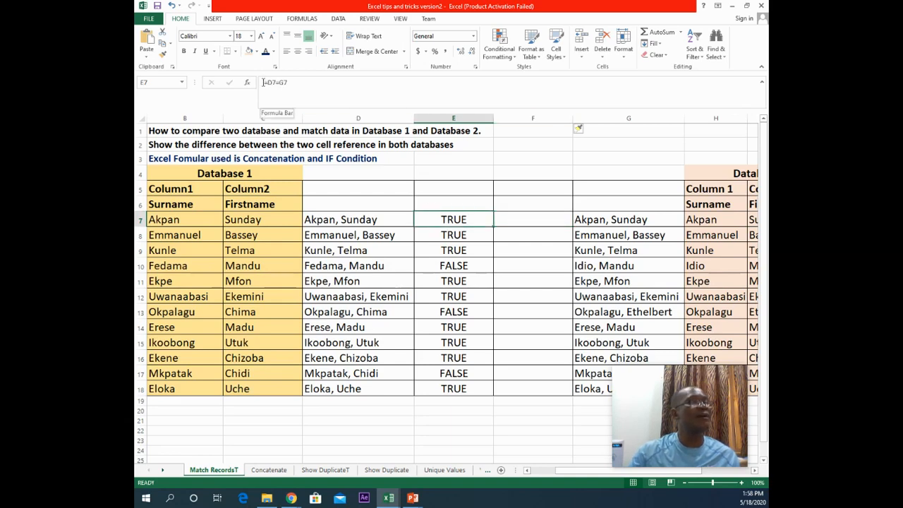
{"action": "left_click_drag", "start_coordinate": [264, 83], "coordinate": [301, 85]}
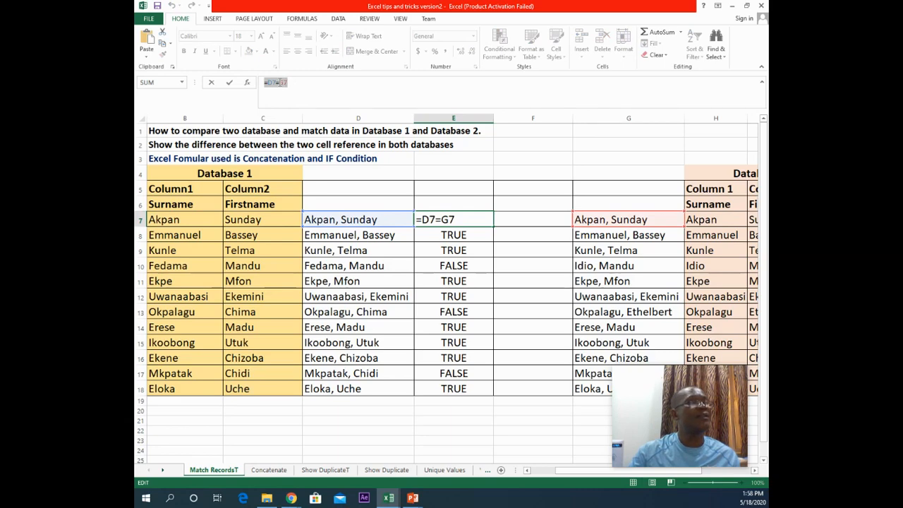
{"action": "left_click", "coordinate": [515, 216]}
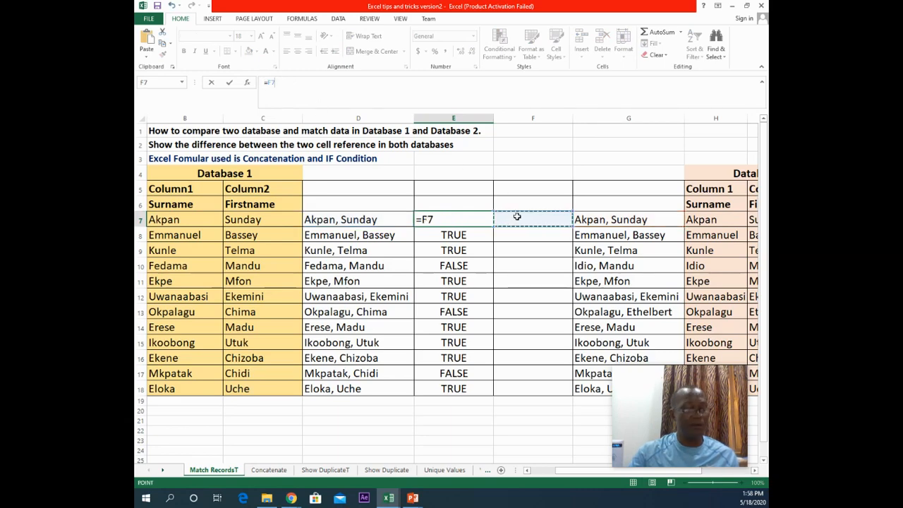
{"action": "key", "text": "Escape"}
Step: Enter the comparison formula =D7=G7 in the new cell F7
{"action": "left_click", "coordinate": [514, 218]}
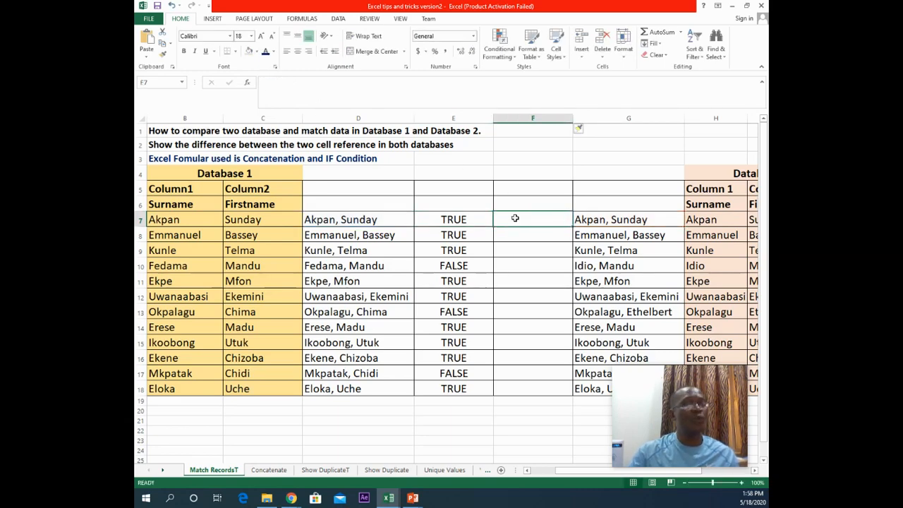
{"action": "type", "text": "="}
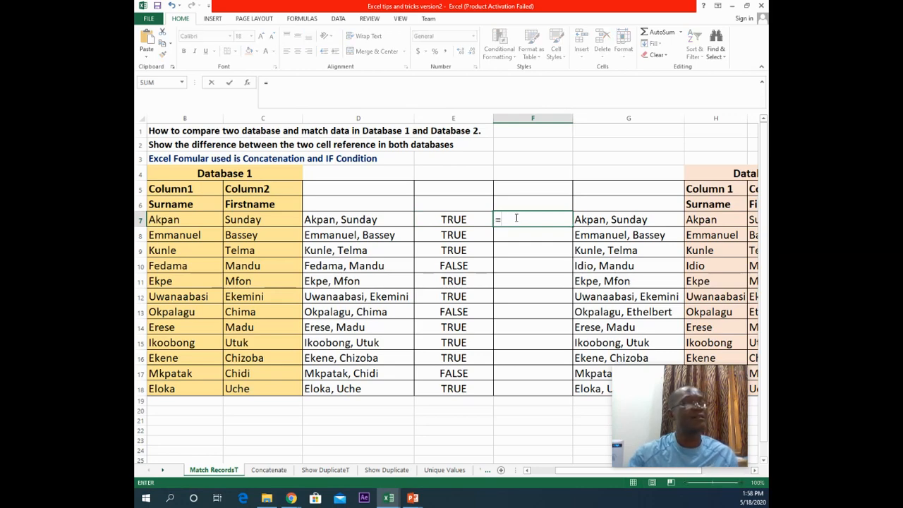
{"action": "left_click", "coordinate": [388, 219]}
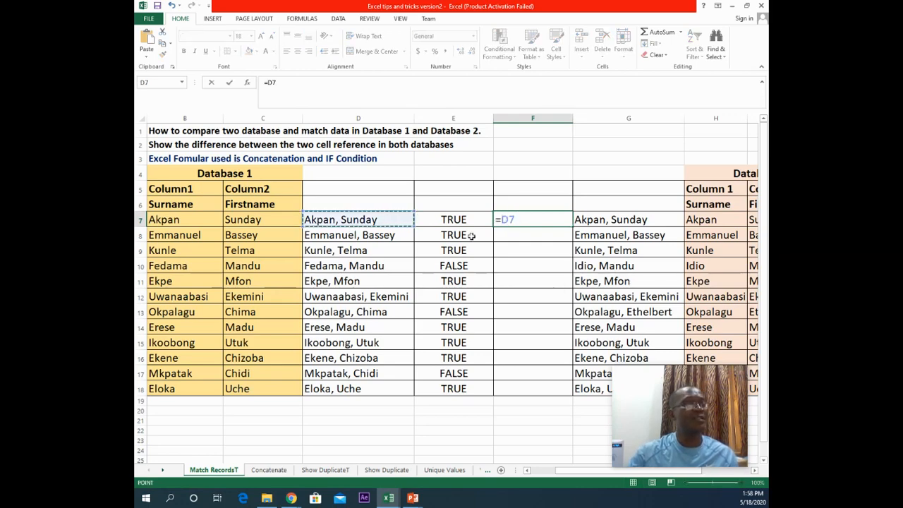
{"action": "type", "text": "="}
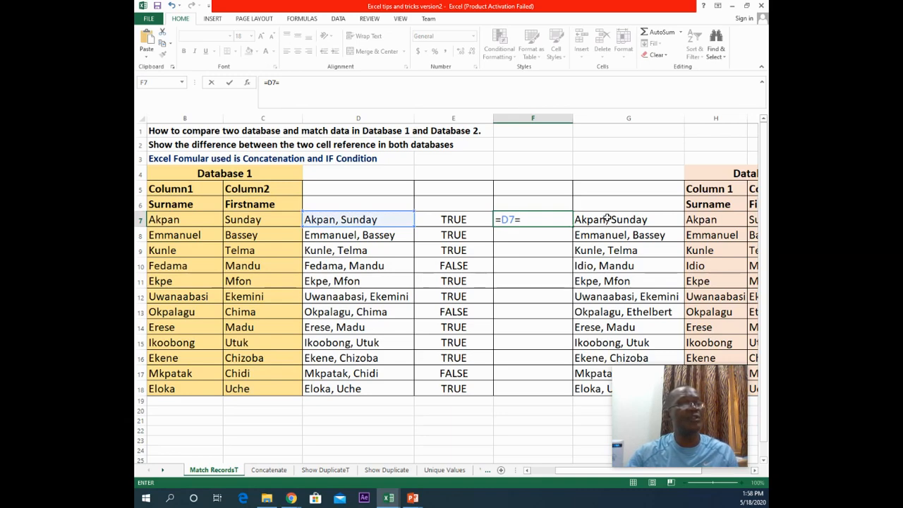
{"action": "left_click", "coordinate": [606, 219]}
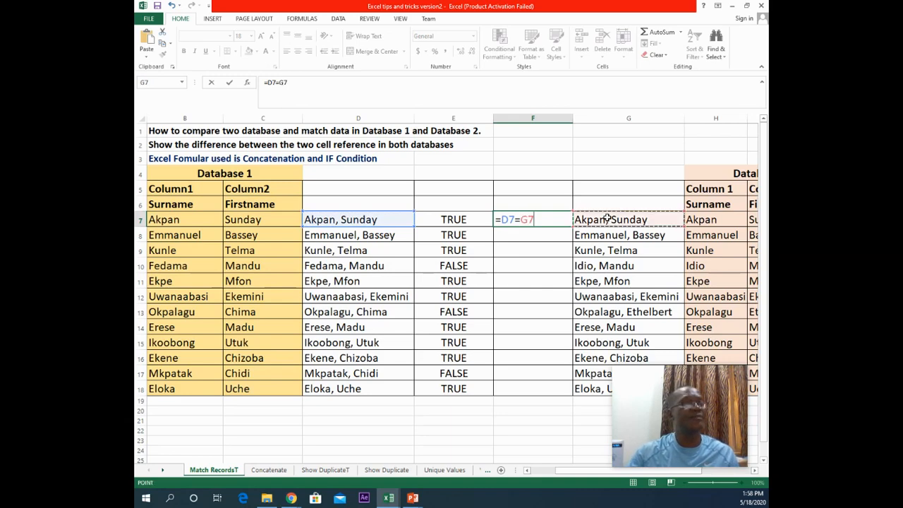
{"action": "left_click", "coordinate": [229, 82]}
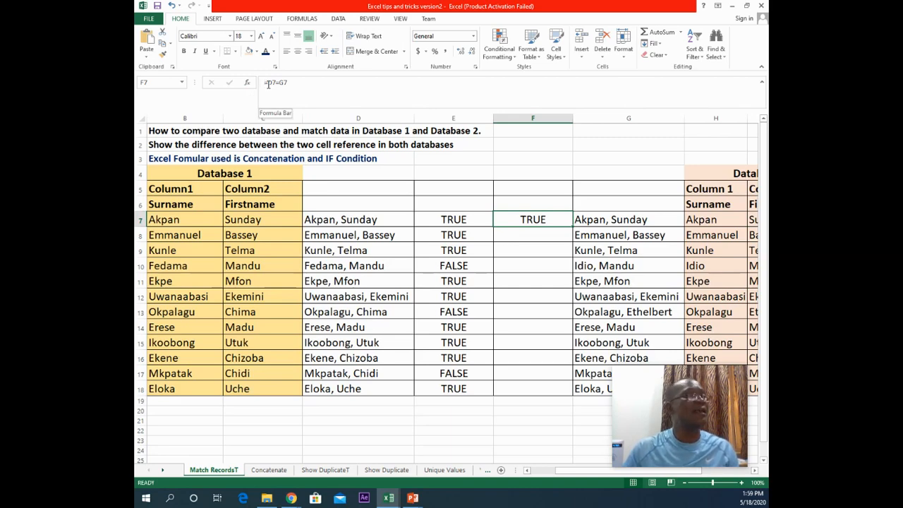
Step: Rewrite the formula in F7 as =IF(D7=G7,"Match","NotMatch")
{"action": "left_click", "coordinate": [268, 84]}
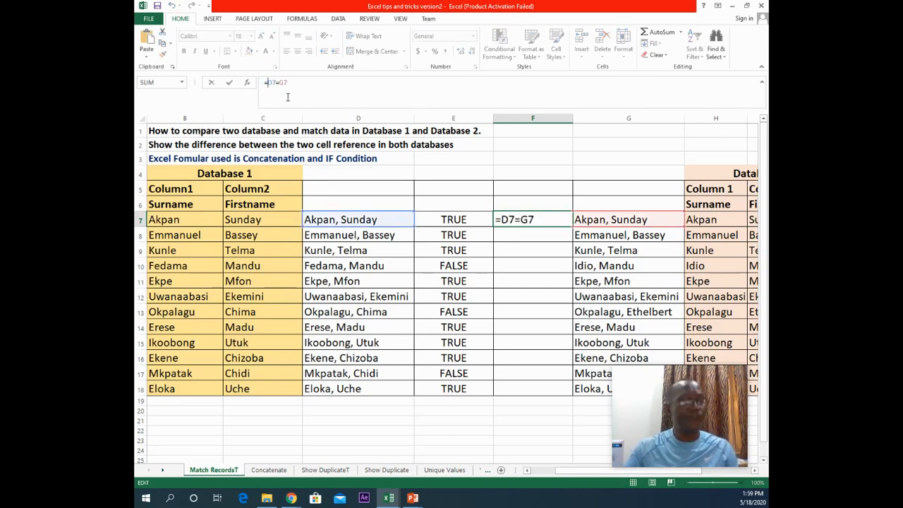
{"action": "type", "text": "IF"}
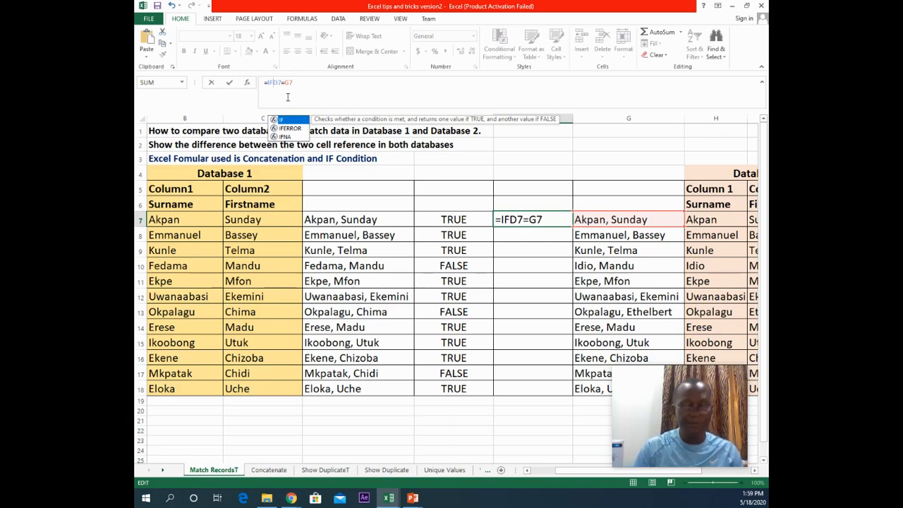
{"action": "type", "text": "("}
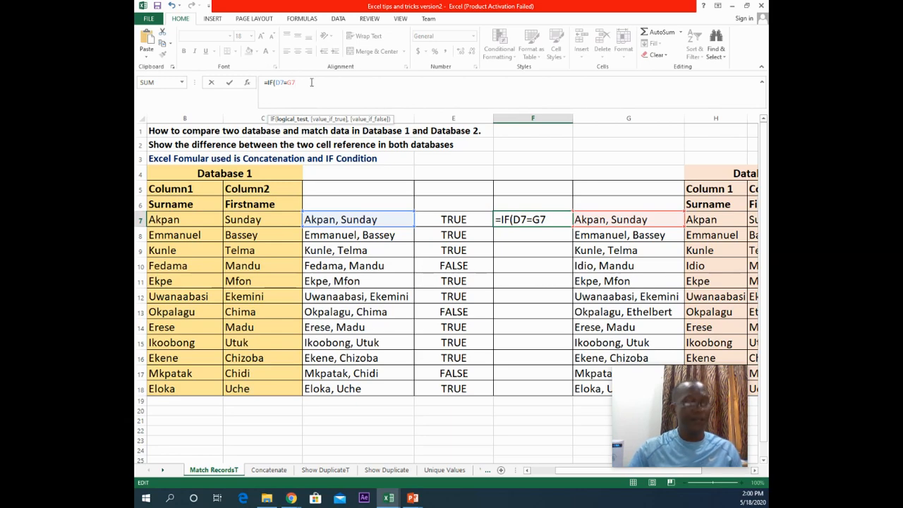
{"action": "type", "text": ")"}
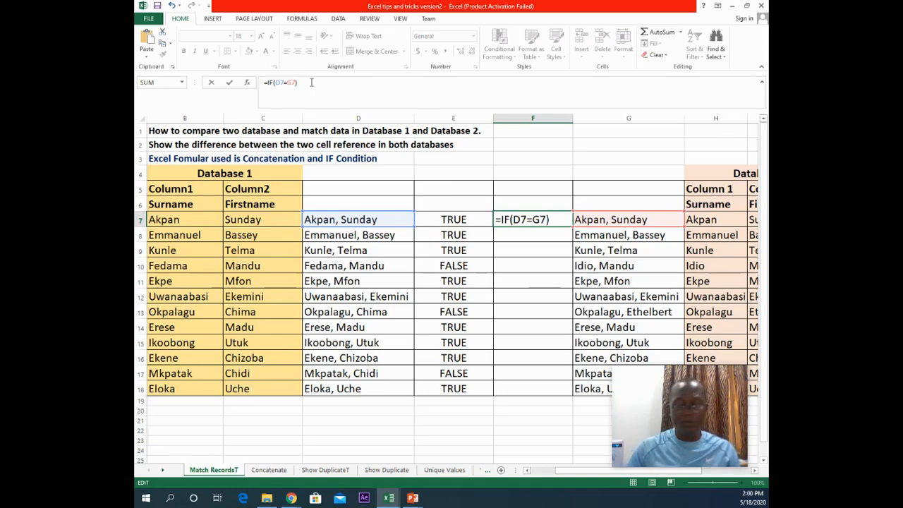
{"action": "key", "text": "BackSpace"}
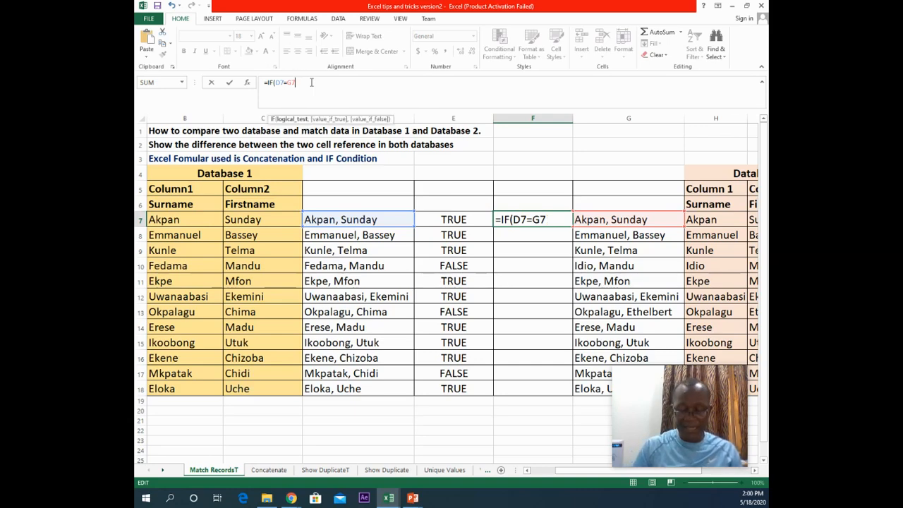
{"action": "type", "text": ","}
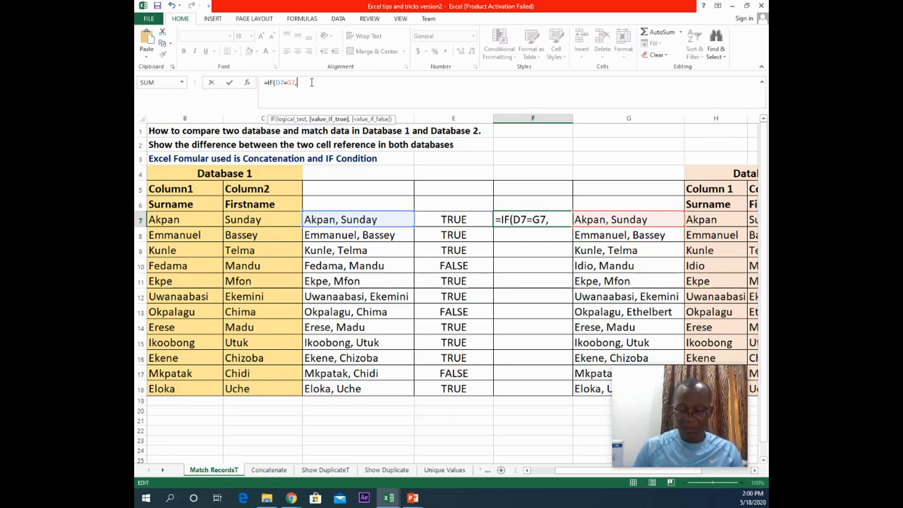
{"action": "type", "text": "\"\""}
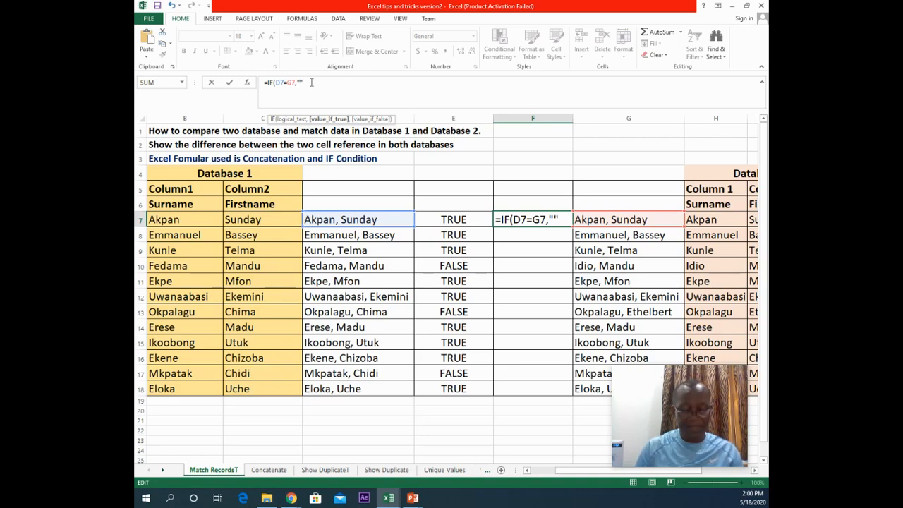
{"action": "type", "text": "Match"}
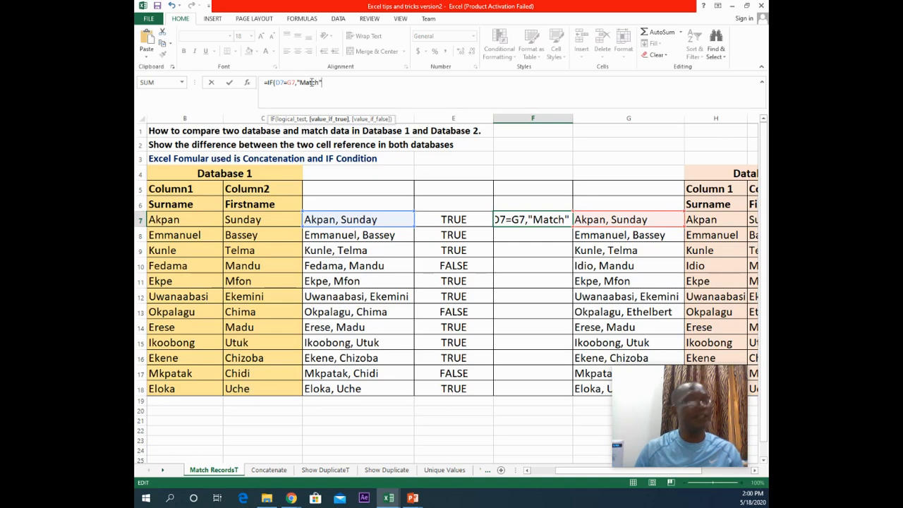
{"action": "type", "text": ","}
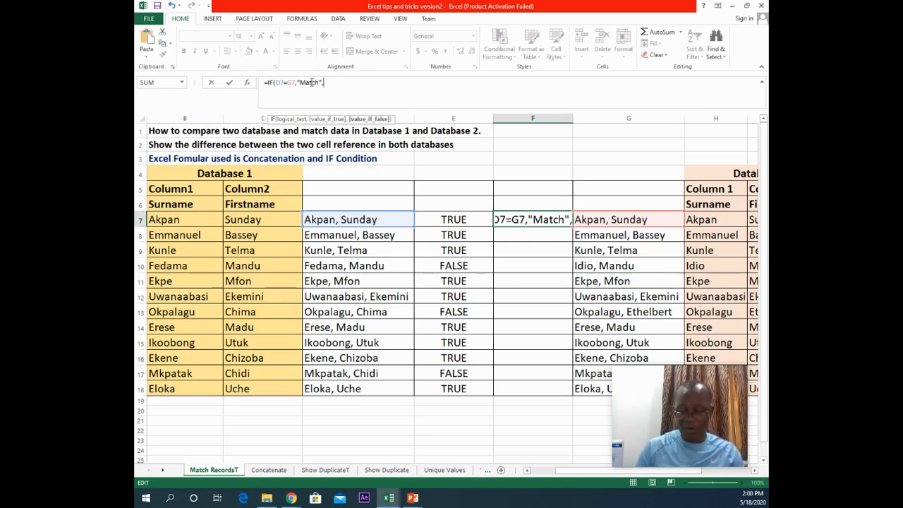
{"action": "type", "text": "\"\""}
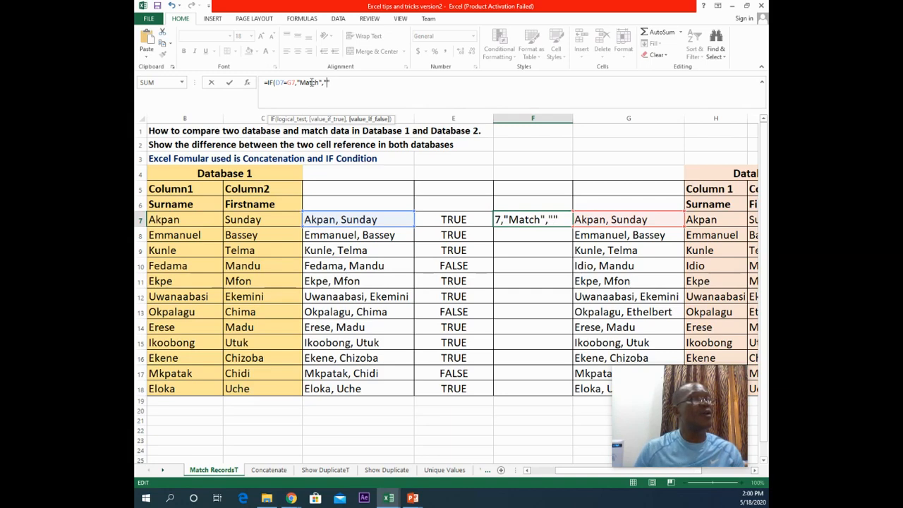
{"action": "type", "text": "Not"}
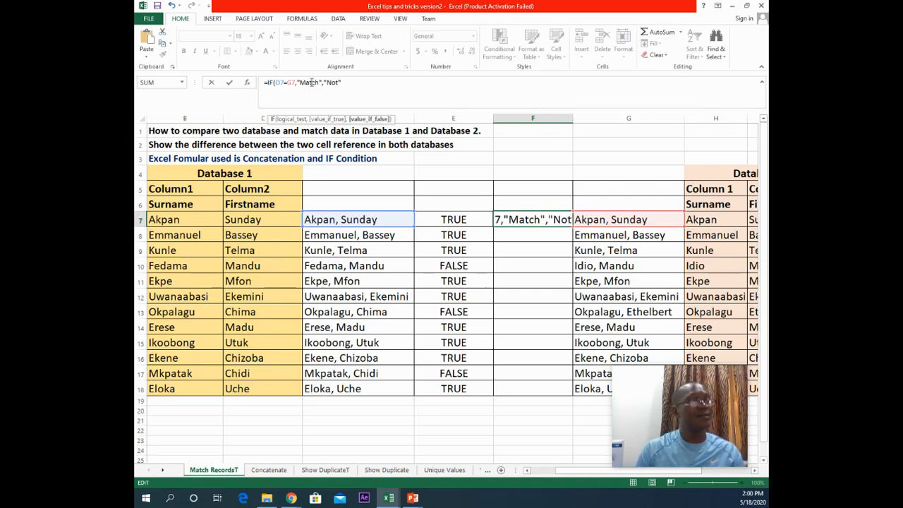
{"action": "type", "text": "Match"}
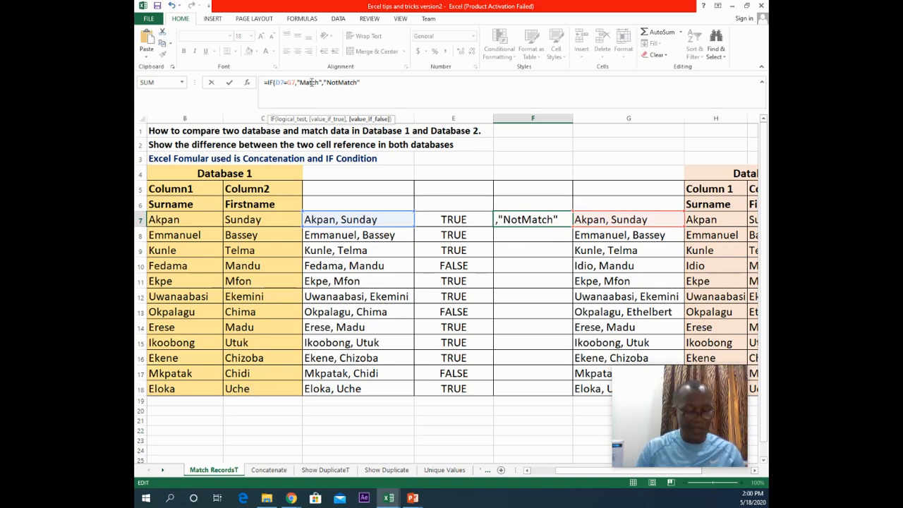
{"action": "type", "text": ")"}
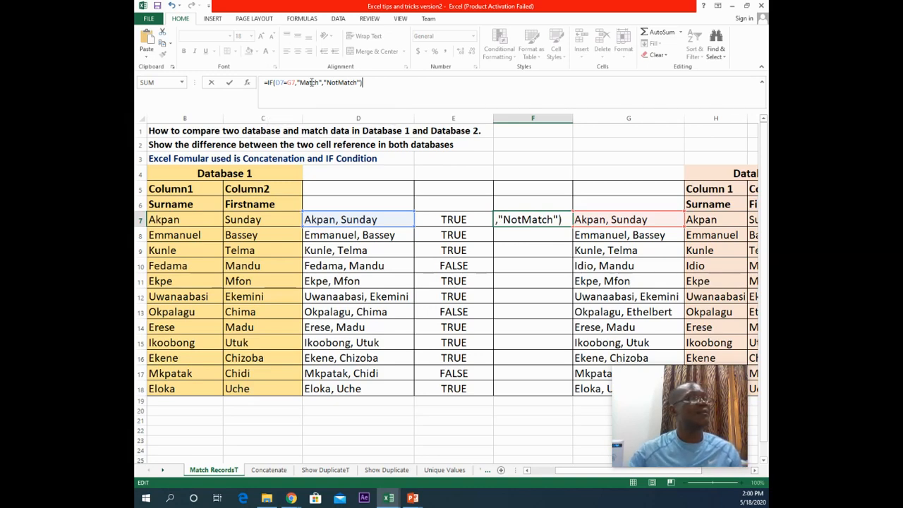
{"action": "left_click", "coordinate": [229, 83]}
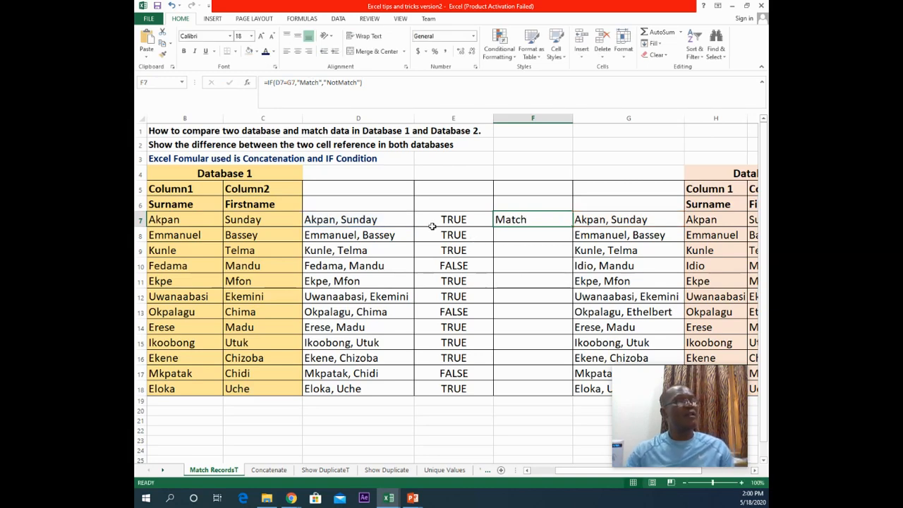
Step: Fill the IF formula from F7 down through F18
{"action": "double_click", "coordinate": [572, 227]}
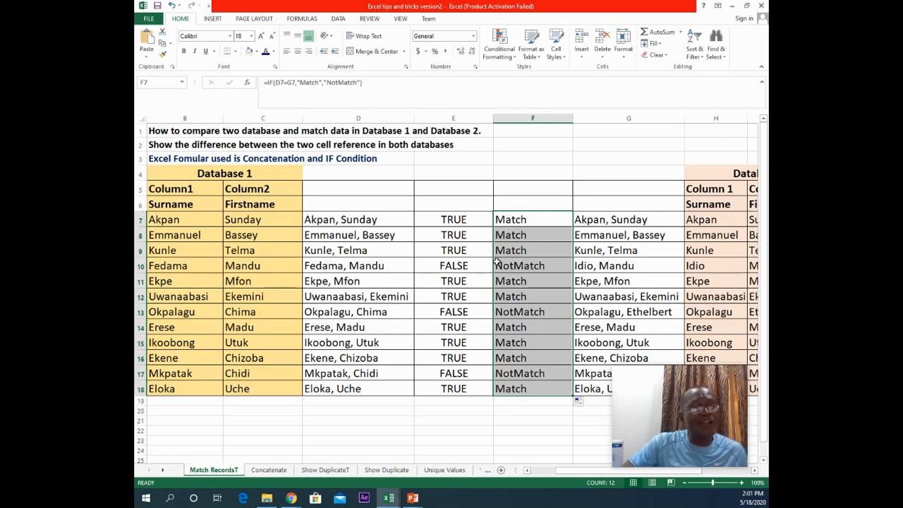
{"action": "mouse_move", "coordinate": [651, 375]}
{"action": "left_click_drag", "start_coordinate": [650, 370], "coordinate": [505, 90]}
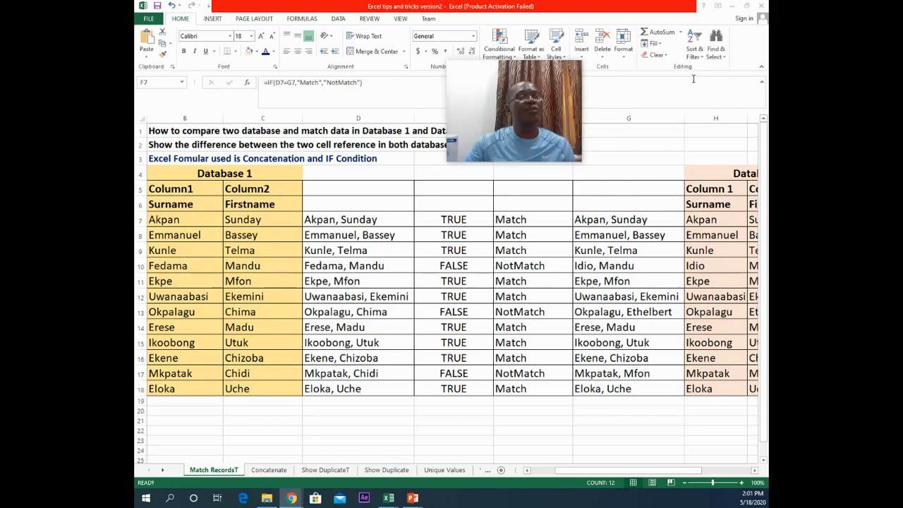
Step: Filter the comparison results in column F to show only the NotMatch records
{"action": "left_click", "coordinate": [704, 59]}
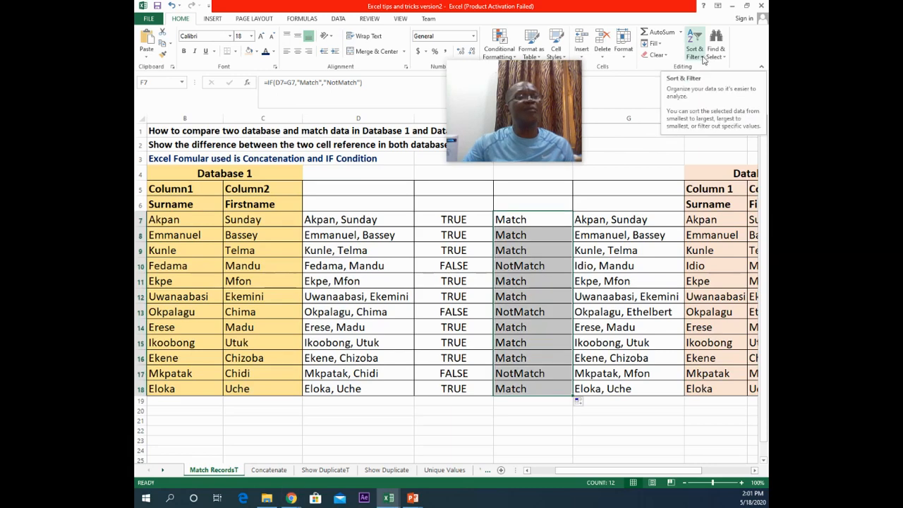
{"action": "left_click", "coordinate": [703, 60]}
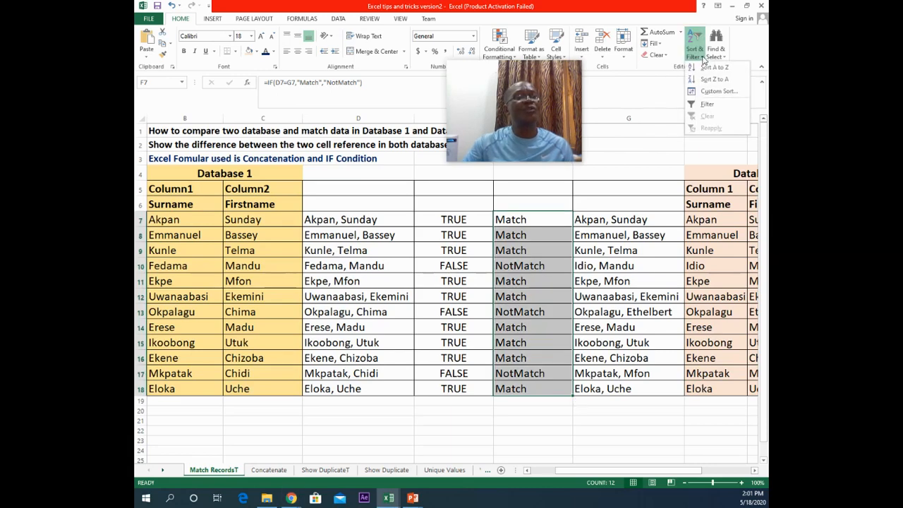
{"action": "left_click", "coordinate": [704, 105]}
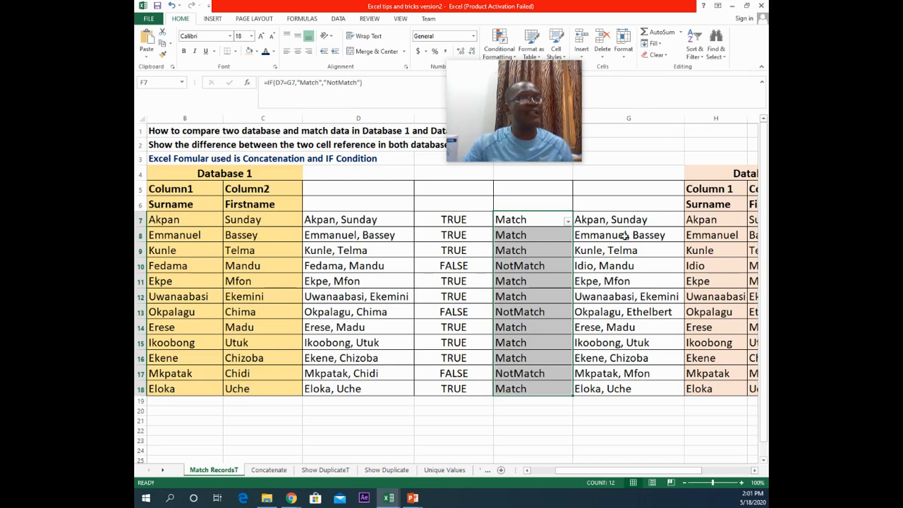
{"action": "left_click", "coordinate": [567, 222]}
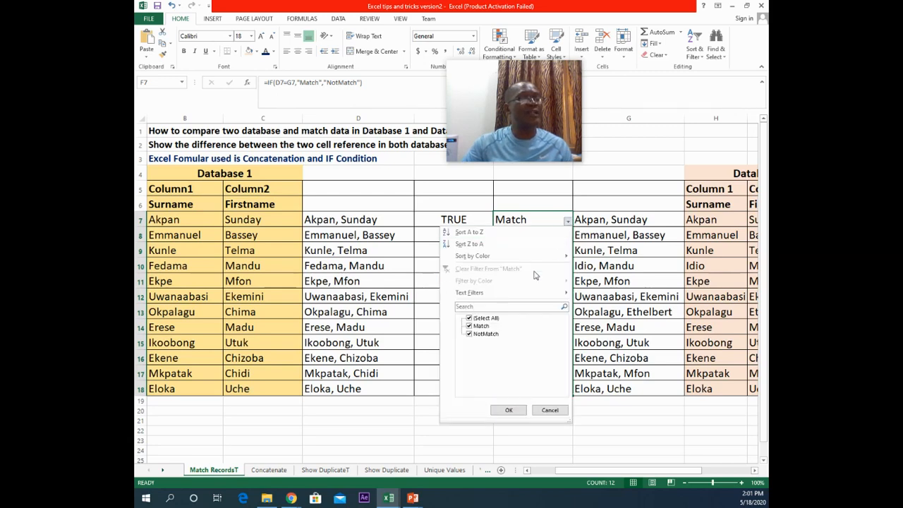
{"action": "left_click", "coordinate": [469, 318]}
{"action": "left_click", "coordinate": [469, 333]}
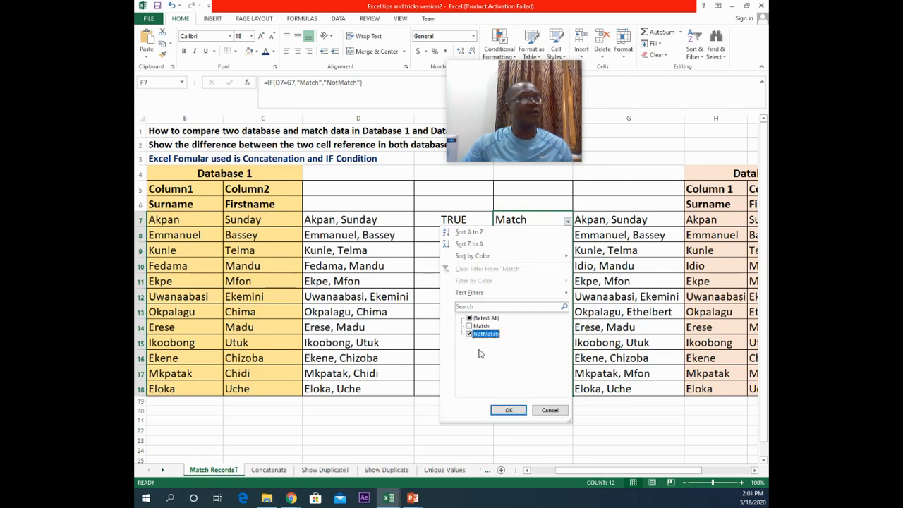
{"action": "left_click", "coordinate": [508, 409]}
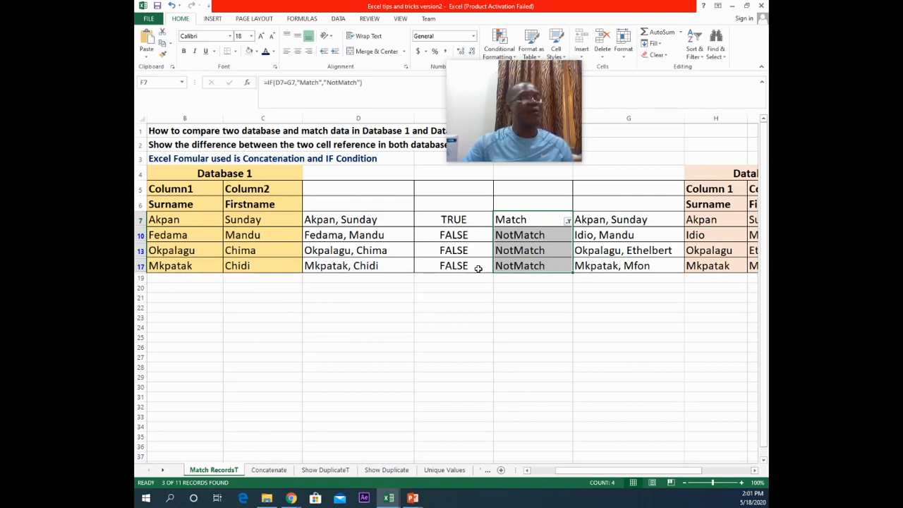
Step: Clear the filter on column F so all records are shown again
{"action": "left_click", "coordinate": [568, 221]}
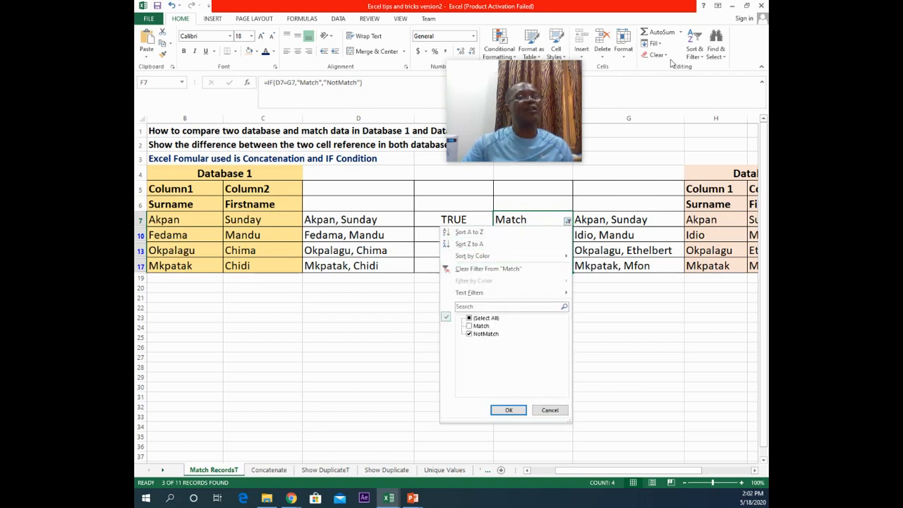
{"action": "left_click_drag", "start_coordinate": [541, 74], "coordinate": [245, 345]}
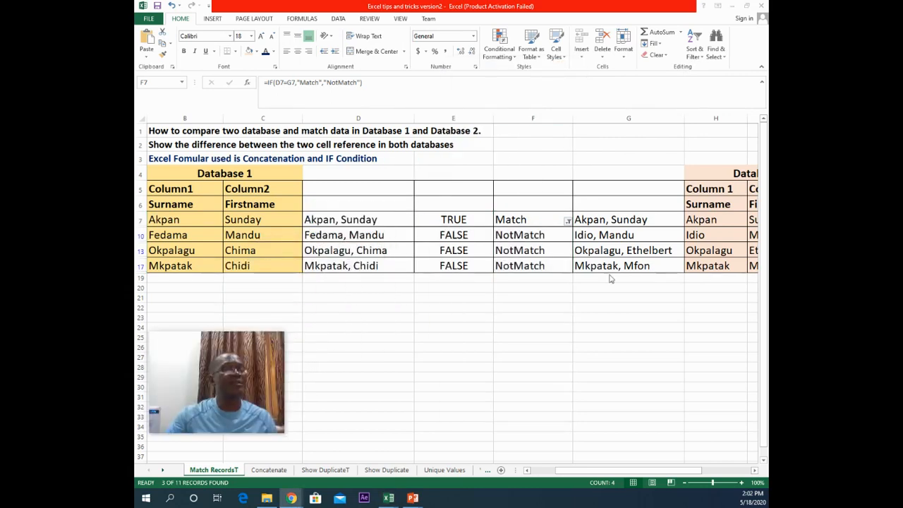
{"action": "left_click", "coordinate": [568, 222]}
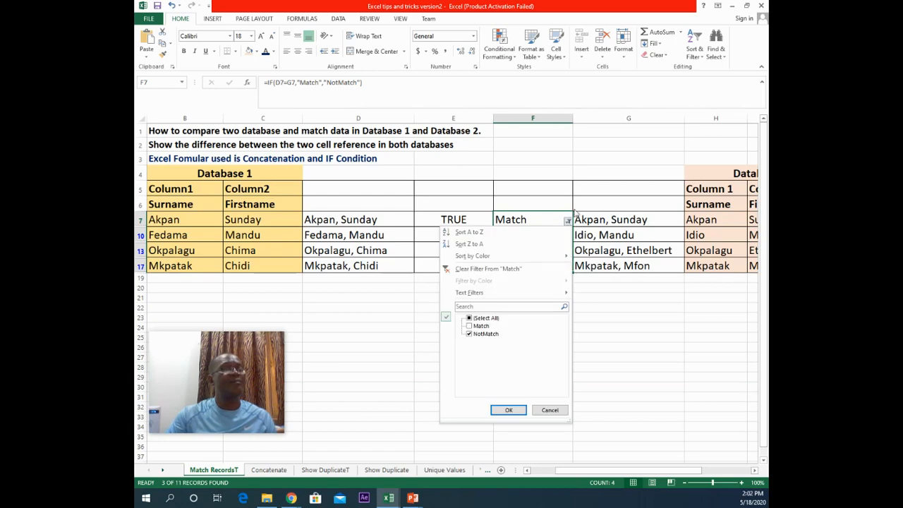
{"action": "left_click", "coordinate": [694, 55]}
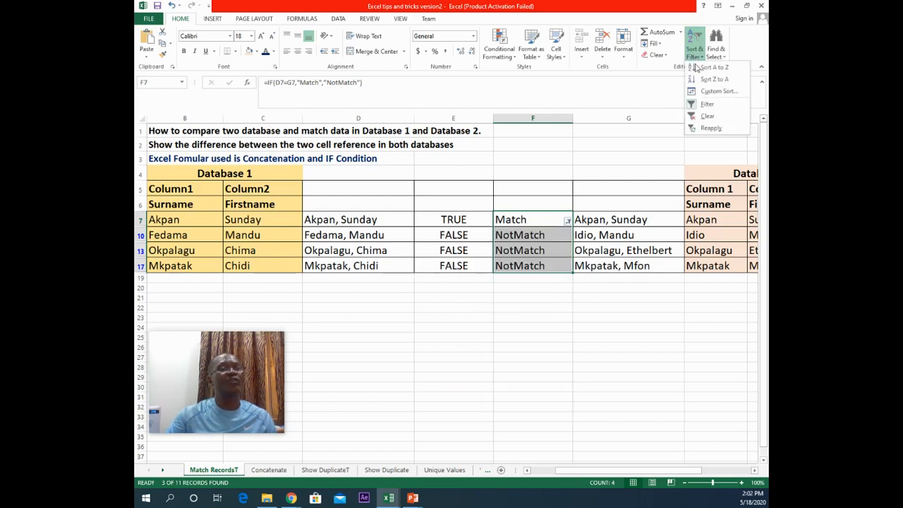
{"action": "left_click", "coordinate": [698, 115]}
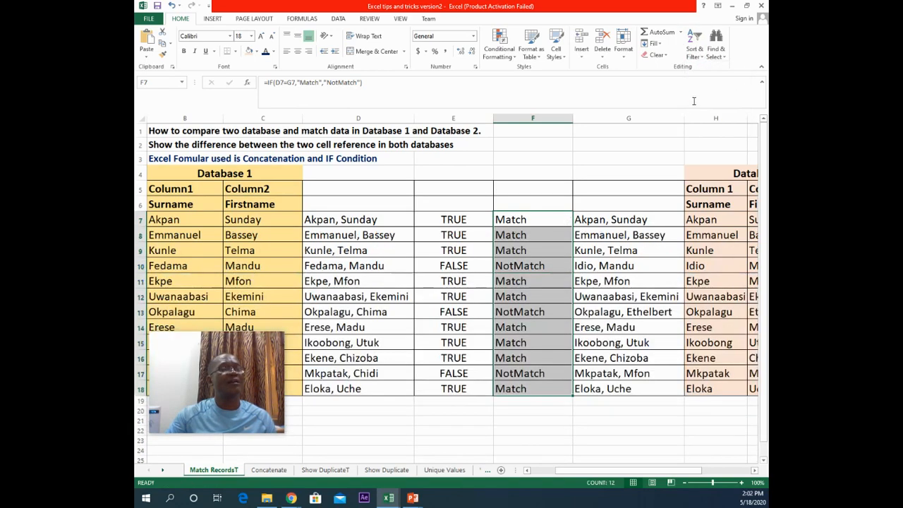
{"action": "left_click", "coordinate": [699, 57]}
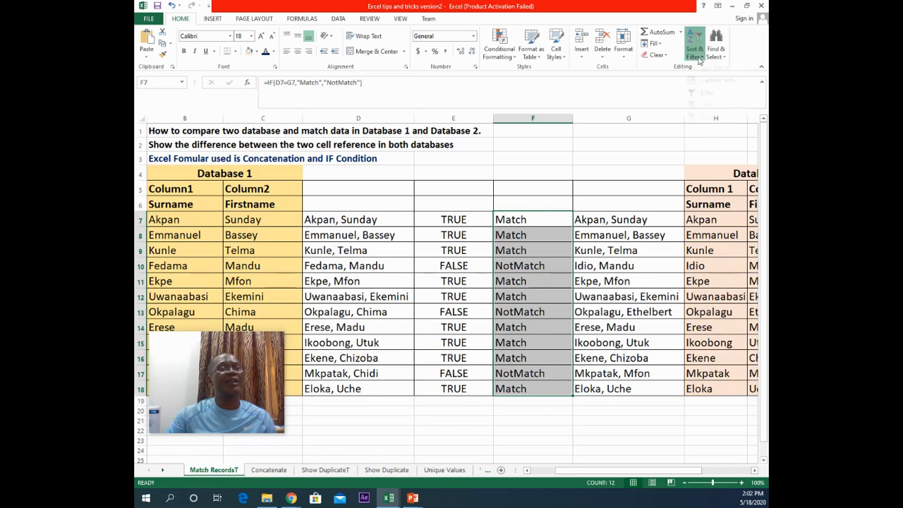
{"action": "left_click", "coordinate": [521, 268]}
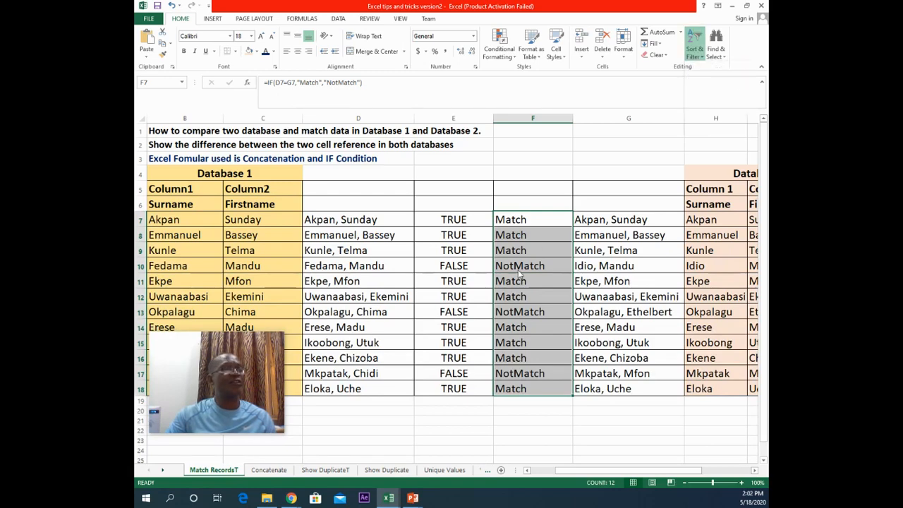
{"action": "left_click", "coordinate": [552, 117]}
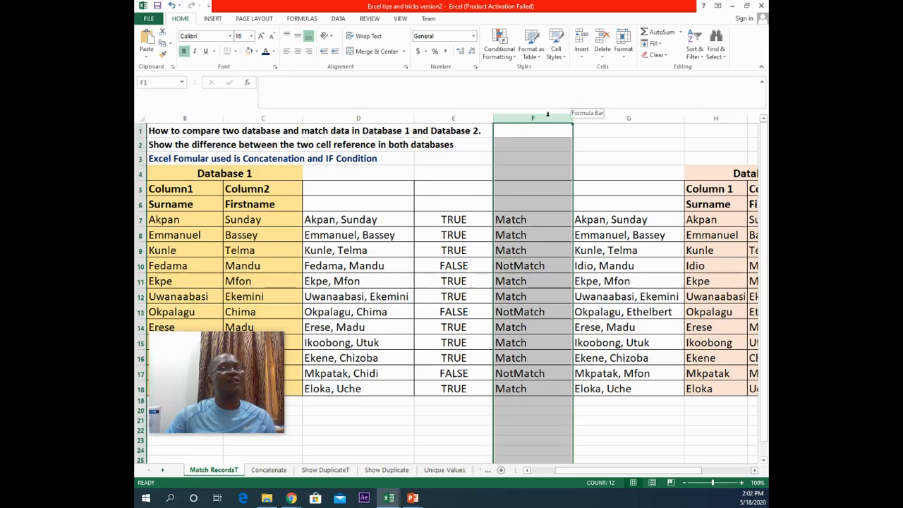
{"action": "left_click", "coordinate": [701, 60]}
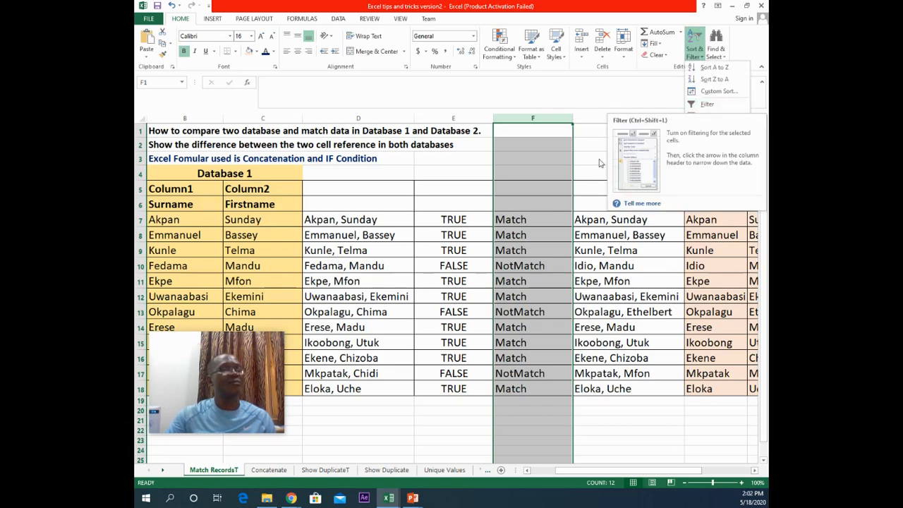
{"action": "left_click", "coordinate": [544, 170]}
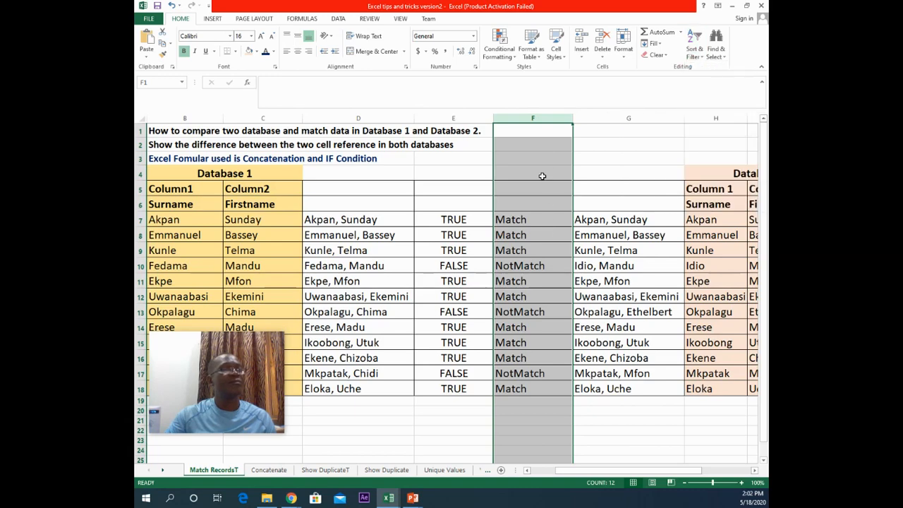
Step: Turn on filtering for the header row and filter column F to show only the Match records
{"action": "left_click", "coordinate": [540, 176]}
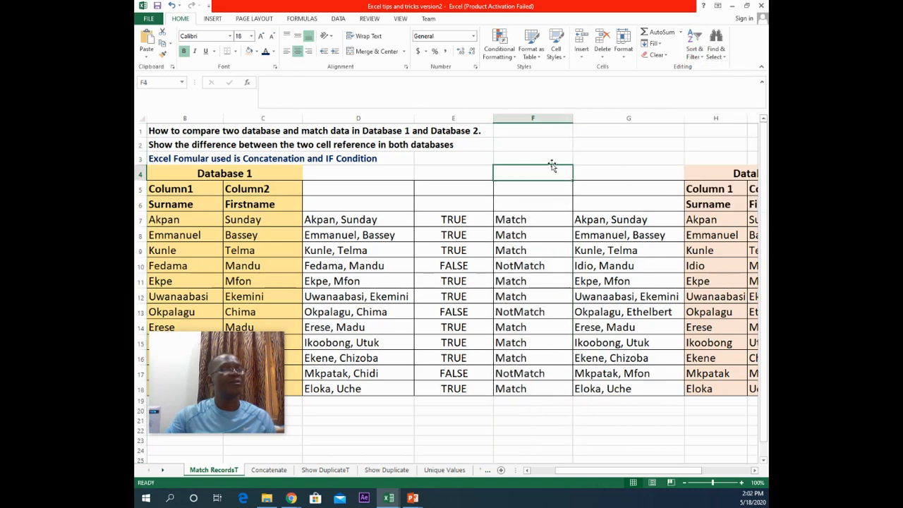
{"action": "left_click", "coordinate": [531, 207]}
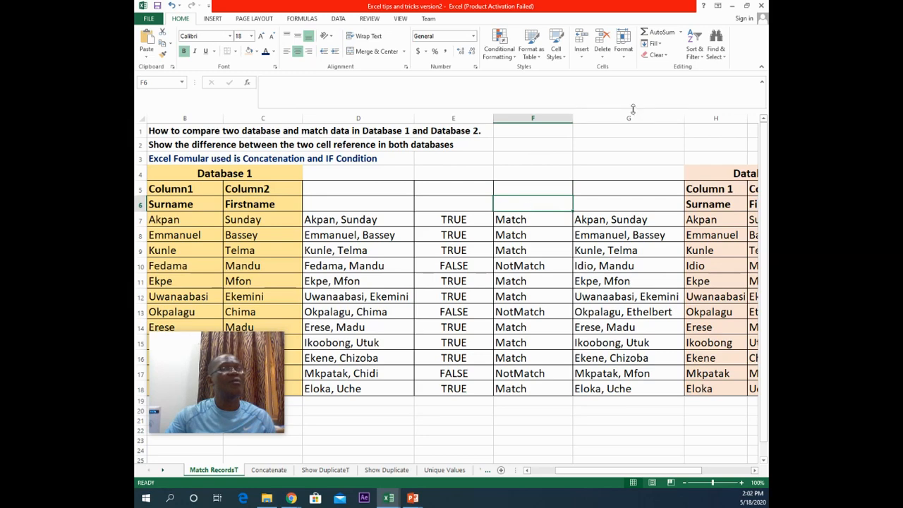
{"action": "left_click", "coordinate": [695, 56]}
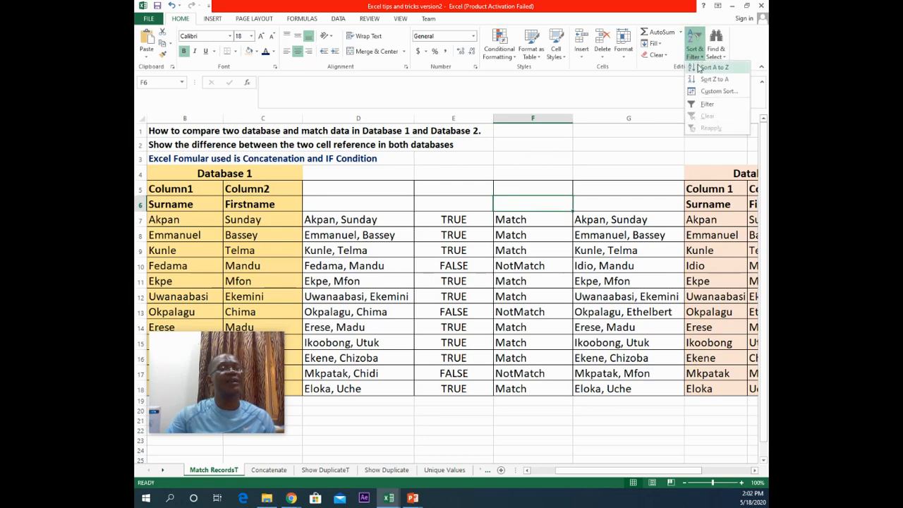
{"action": "left_click", "coordinate": [693, 106]}
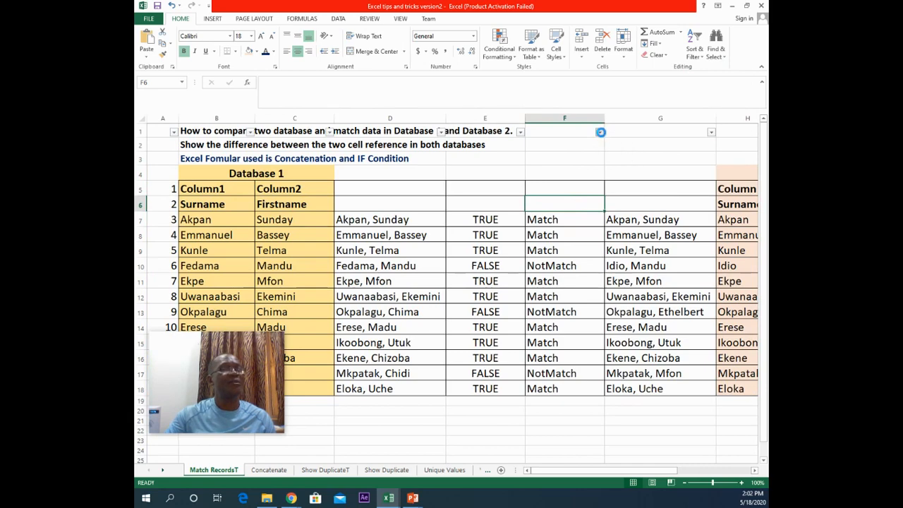
{"action": "left_click", "coordinate": [600, 133]}
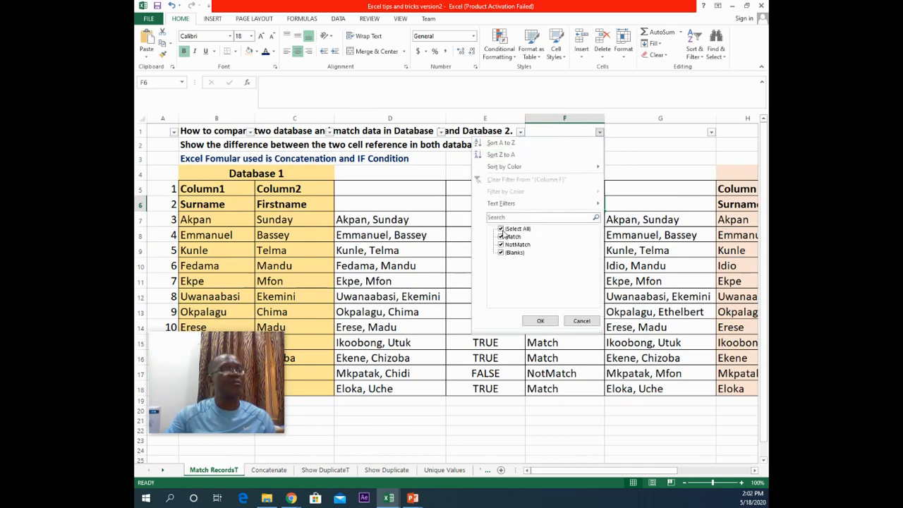
{"action": "left_click", "coordinate": [501, 229]}
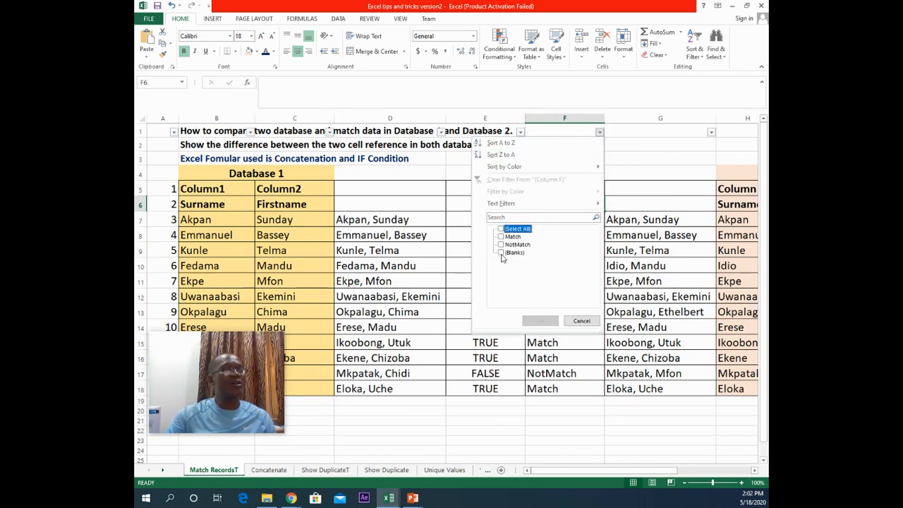
{"action": "left_click", "coordinate": [502, 237]}
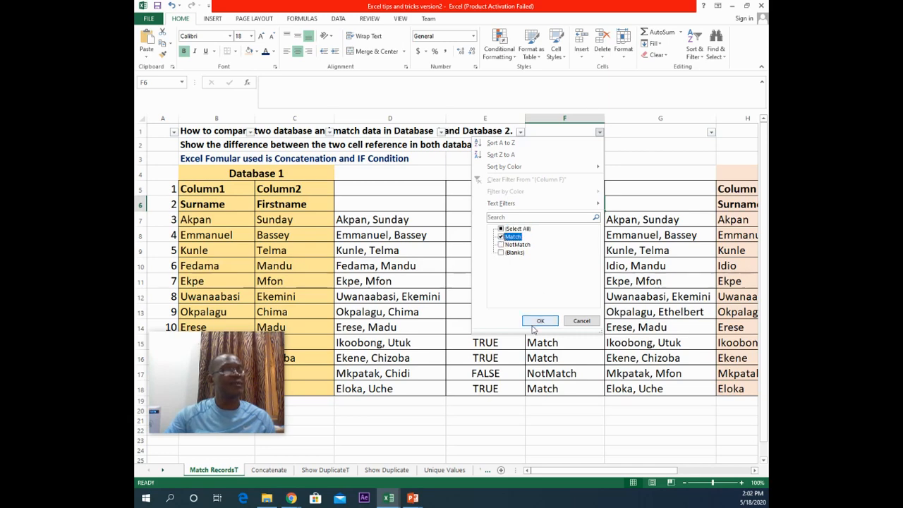
{"action": "left_click", "coordinate": [536, 320]}
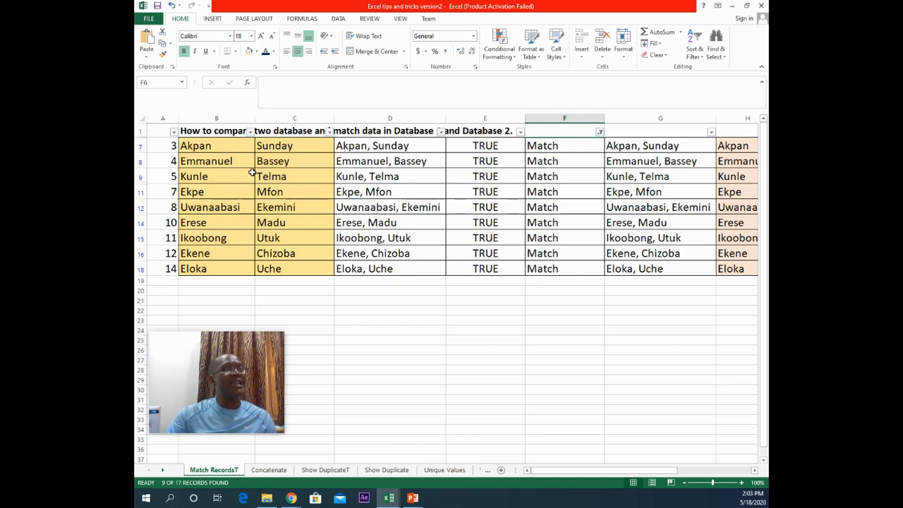
Step: Change the column F filter to show only the NotMatch records
{"action": "left_click", "coordinate": [598, 133]}
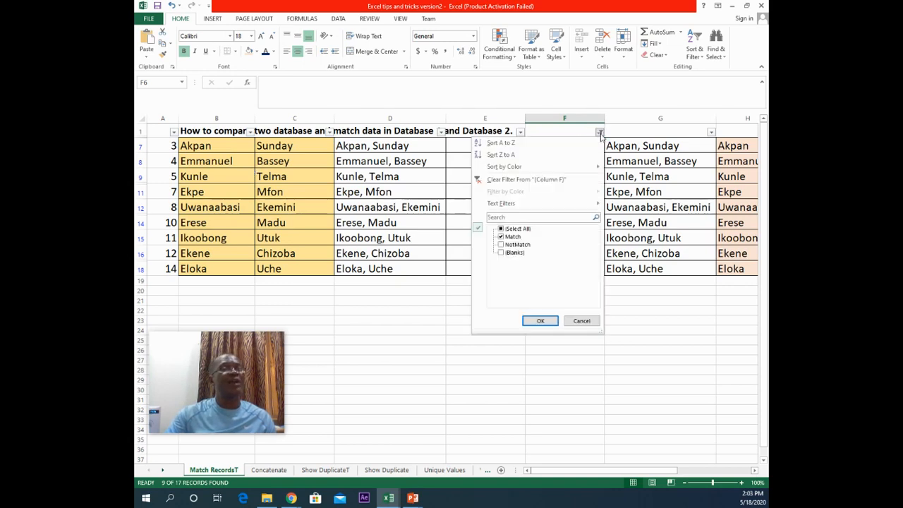
{"action": "left_click", "coordinate": [502, 238]}
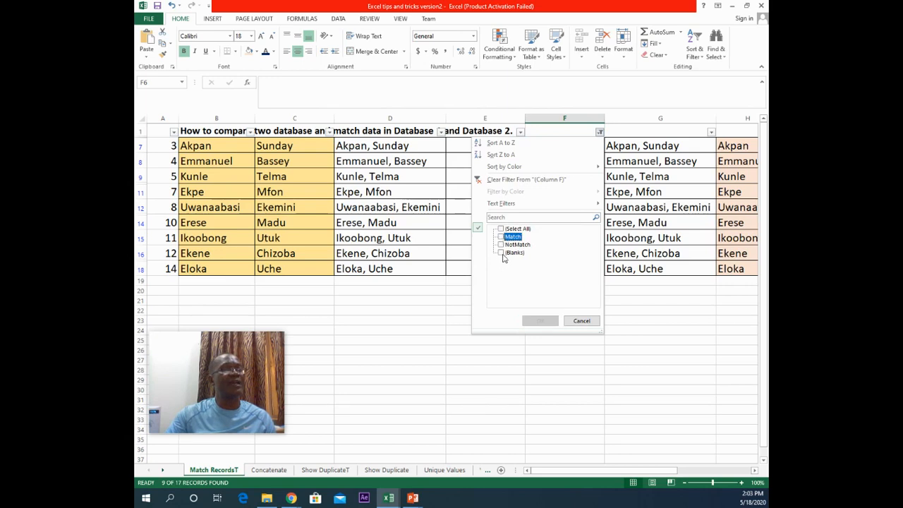
{"action": "left_click", "coordinate": [500, 245]}
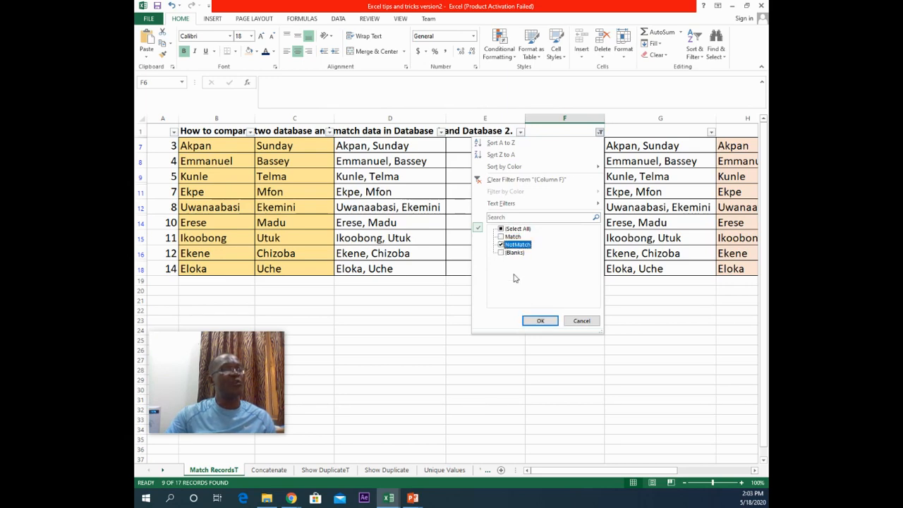
{"action": "left_click", "coordinate": [540, 320]}
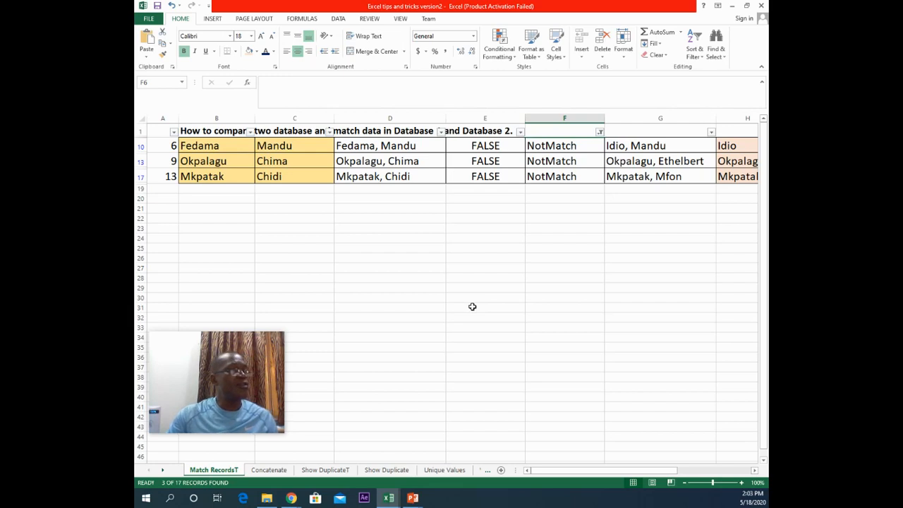
Step: On the Show DuplicateT sheet, apply Duplicate Values conditional formatting to the company names in B6:D15
{"action": "left_click", "coordinate": [334, 471]}
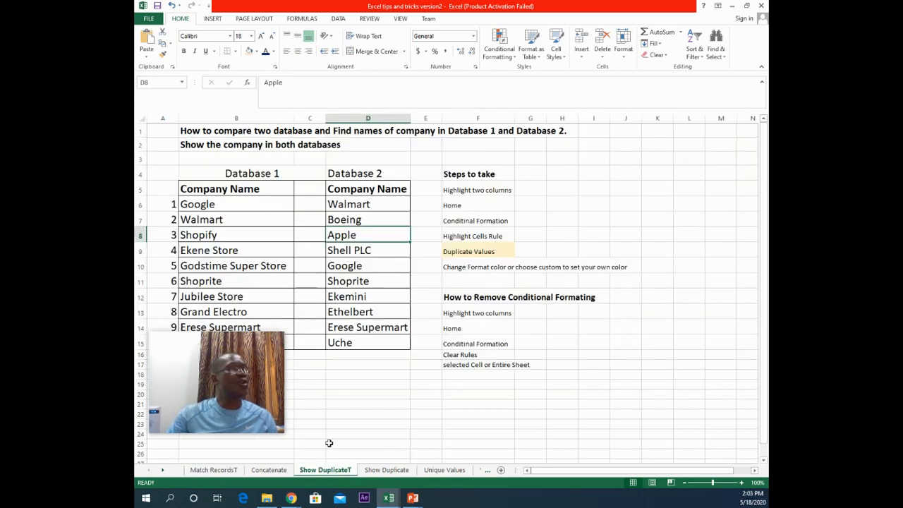
{"action": "mouse_move", "coordinate": [221, 367]}
{"action": "left_click_drag", "start_coordinate": [207, 351], "coordinate": [662, 126]}
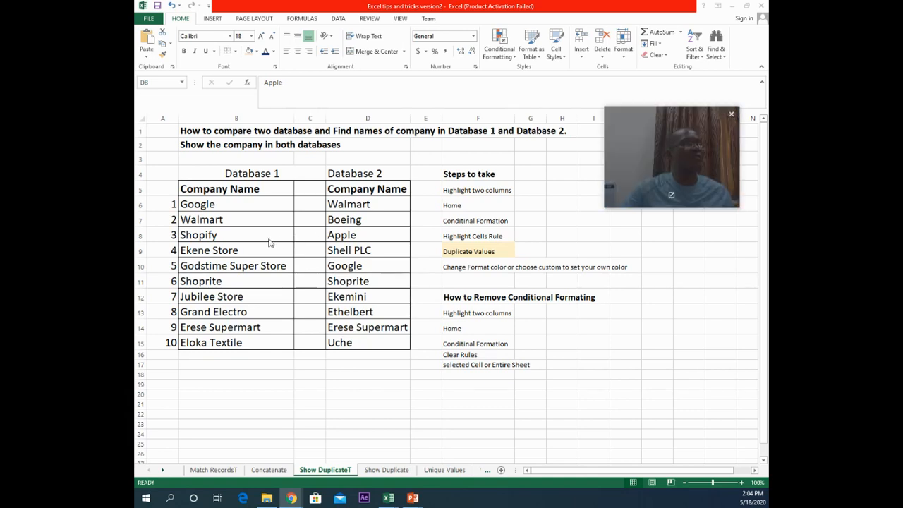
{"action": "scroll", "coordinate": [266, 238], "scroll_direction": "up", "scroll_amount": 1}
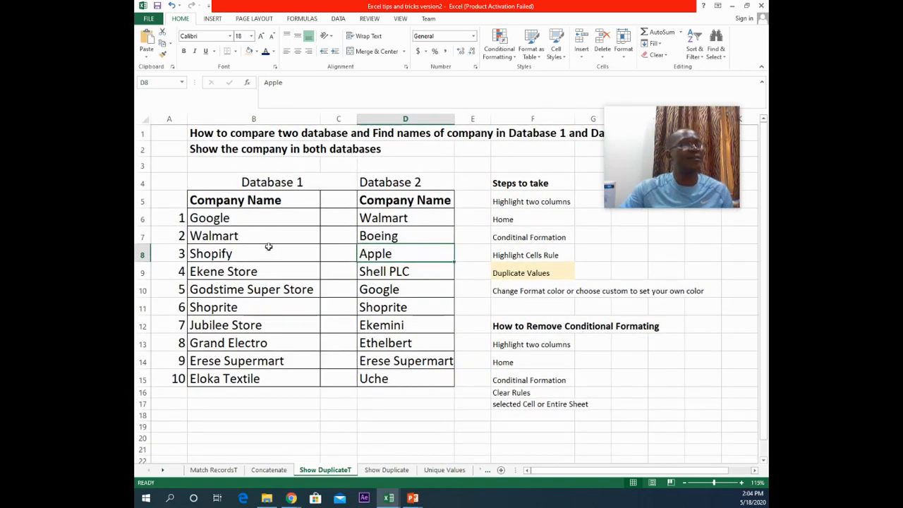
{"action": "mouse_move", "coordinate": [672, 151]}
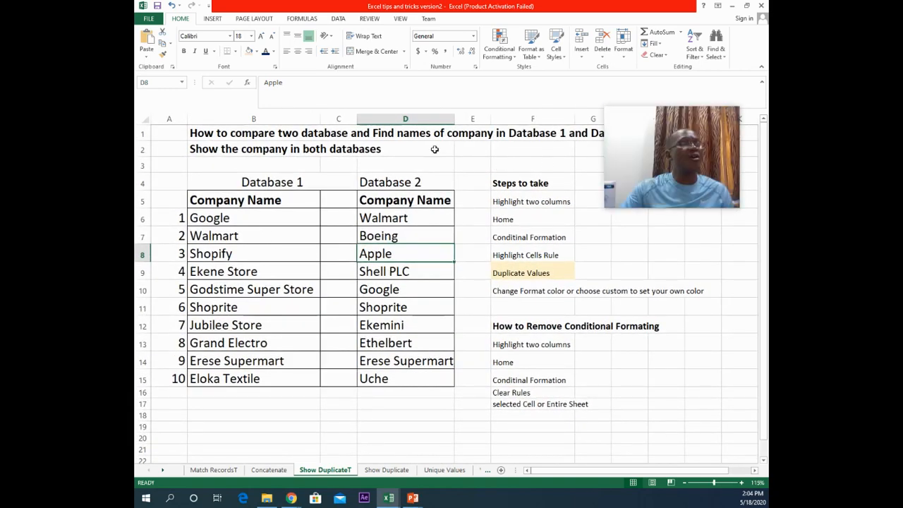
{"action": "left_click_drag", "start_coordinate": [642, 119], "coordinate": [650, 166]}
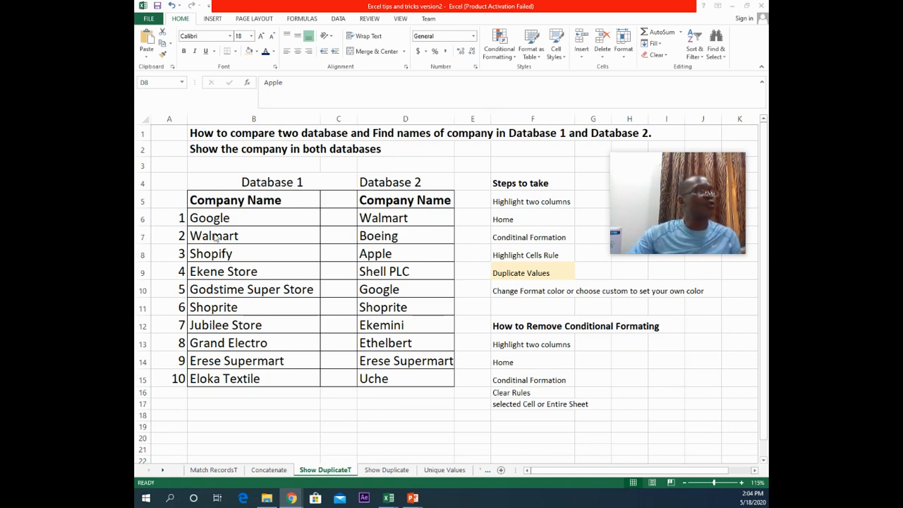
{"action": "left_click_drag", "start_coordinate": [209, 219], "coordinate": [414, 378]}
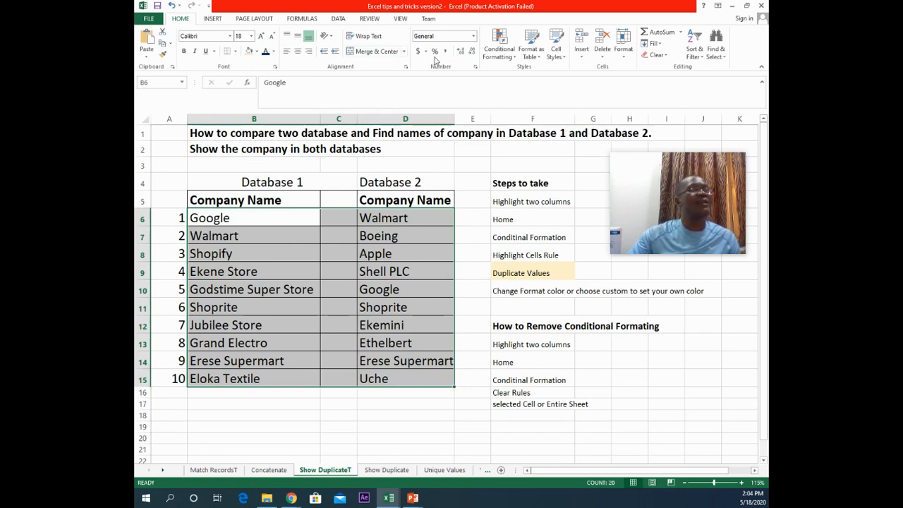
{"action": "left_click", "coordinate": [515, 57]}
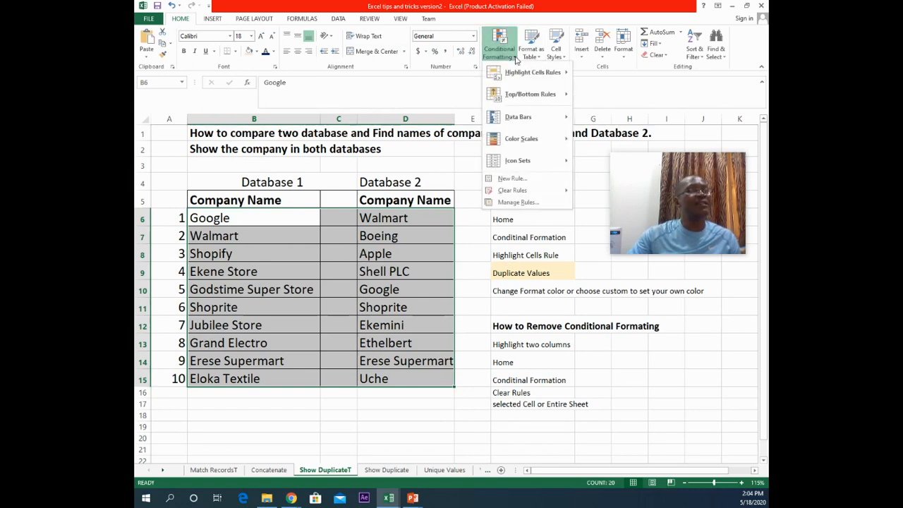
{"action": "mouse_move", "coordinate": [515, 78]}
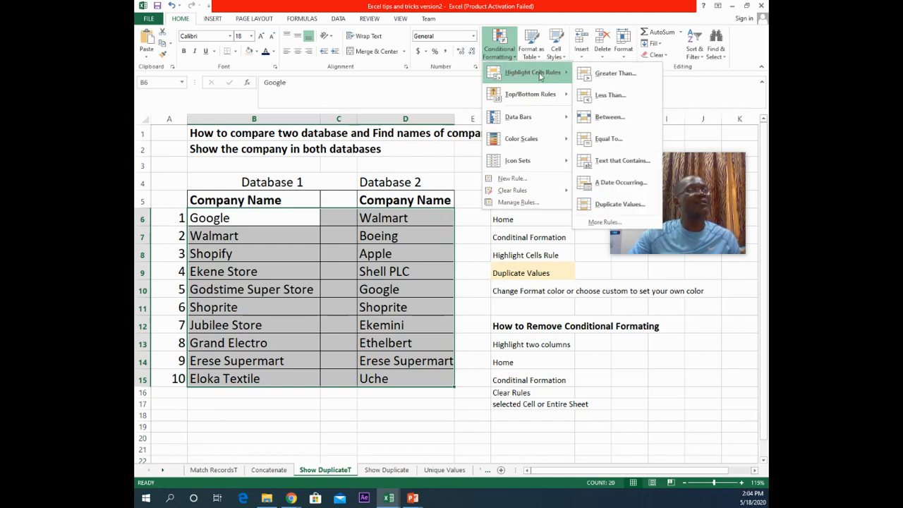
{"action": "left_click", "coordinate": [606, 204]}
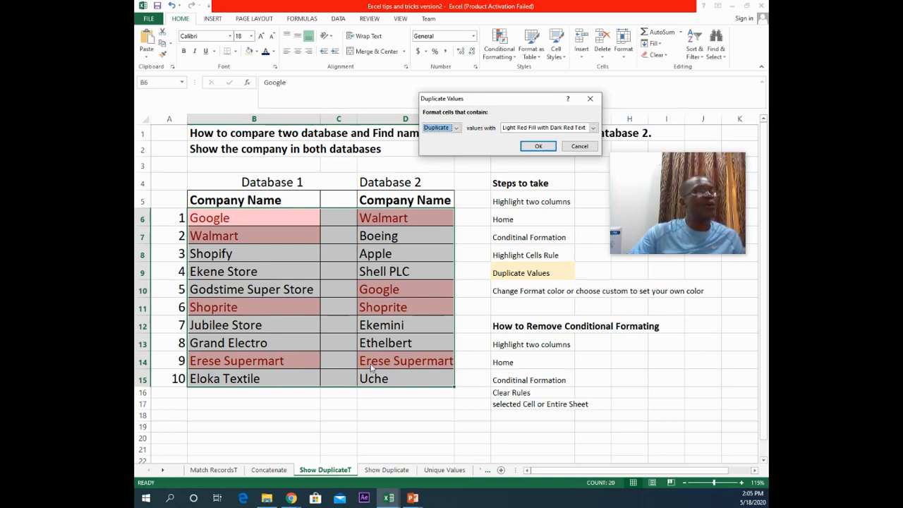
Step: Set the duplicate highlight format to Light Red Fill and confirm the rule
{"action": "left_click", "coordinate": [544, 129]}
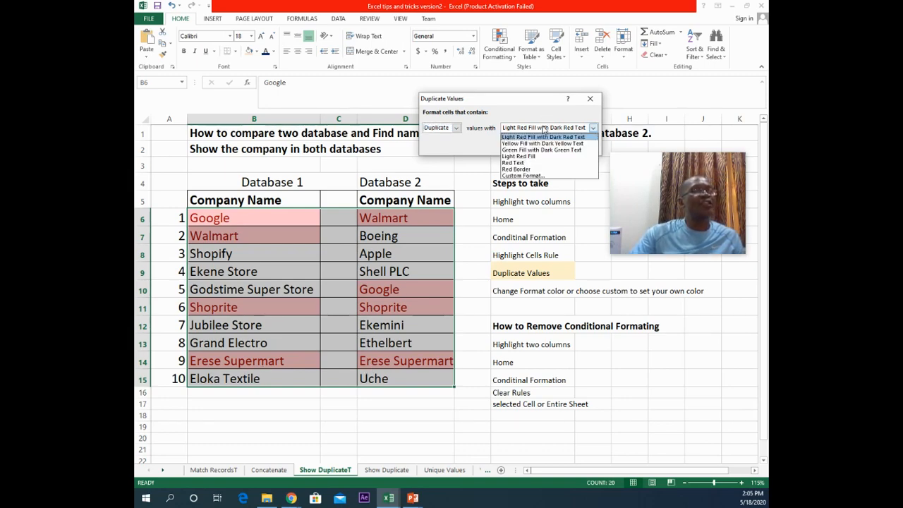
{"action": "left_click", "coordinate": [536, 149]}
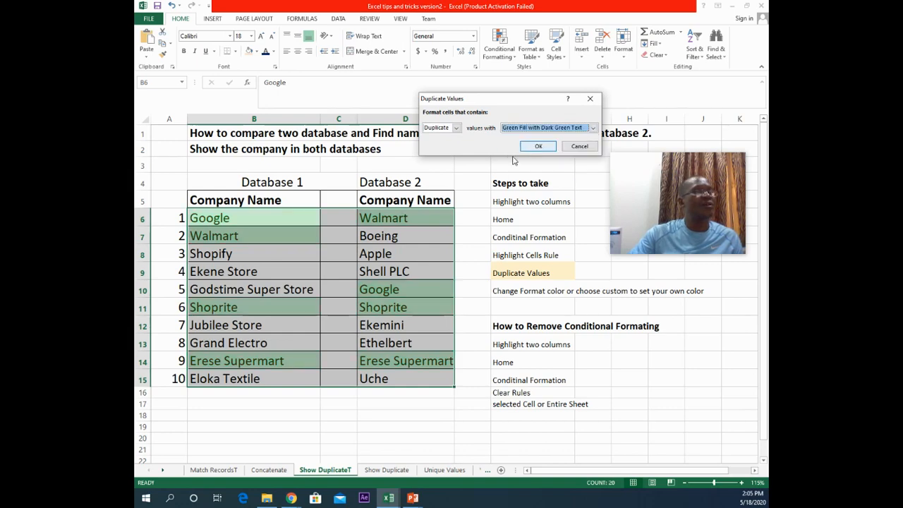
{"action": "left_click", "coordinate": [529, 130]}
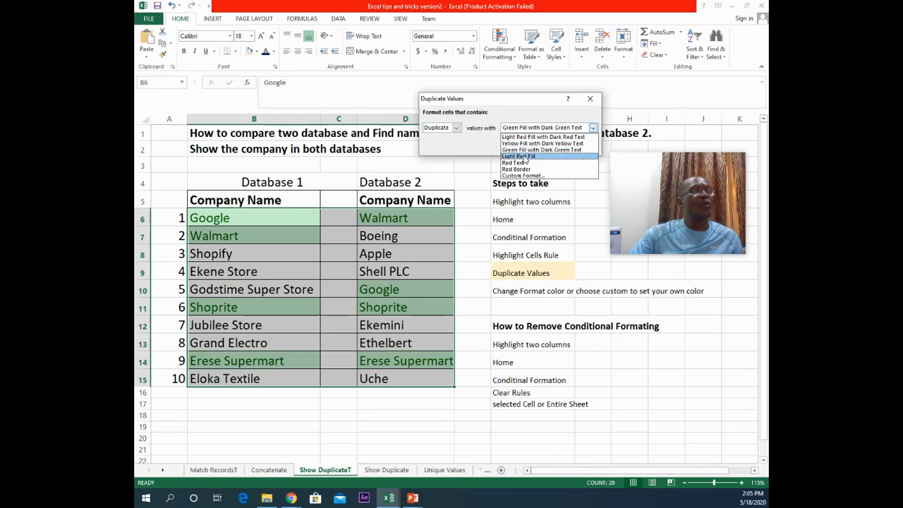
{"action": "left_click", "coordinate": [524, 156]}
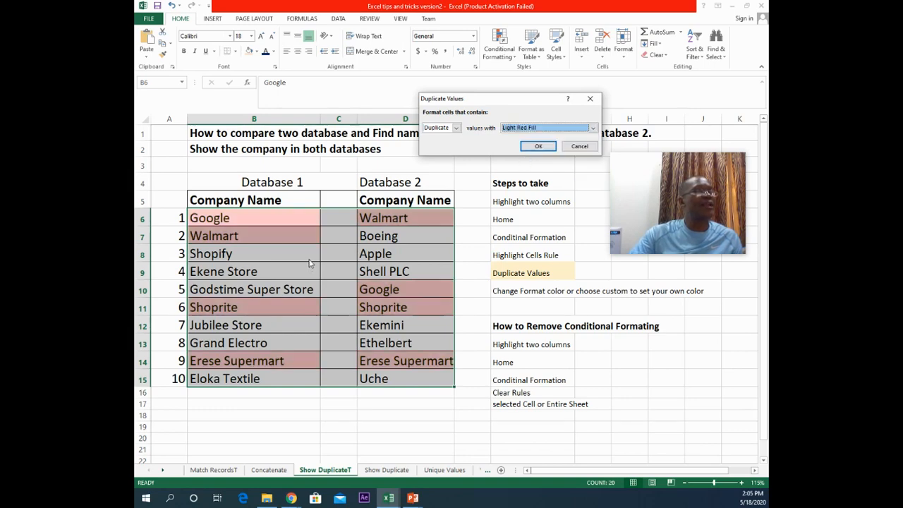
{"action": "left_click", "coordinate": [539, 146]}
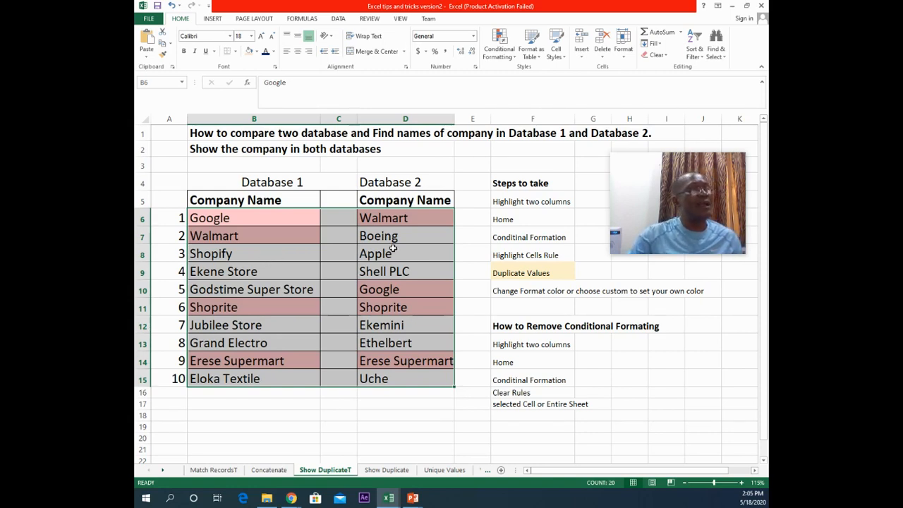
Step: Add a conditional formatting rule highlighting Unique values in B6:D15 with Yellow Fill with Dark Yellow Text
{"action": "left_click", "coordinate": [249, 288]}
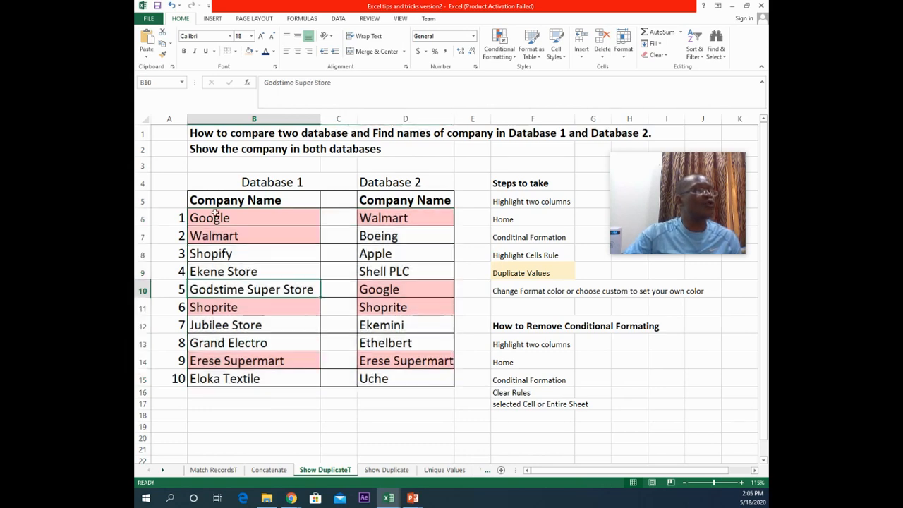
{"action": "left_click_drag", "start_coordinate": [215, 216], "coordinate": [401, 374]}
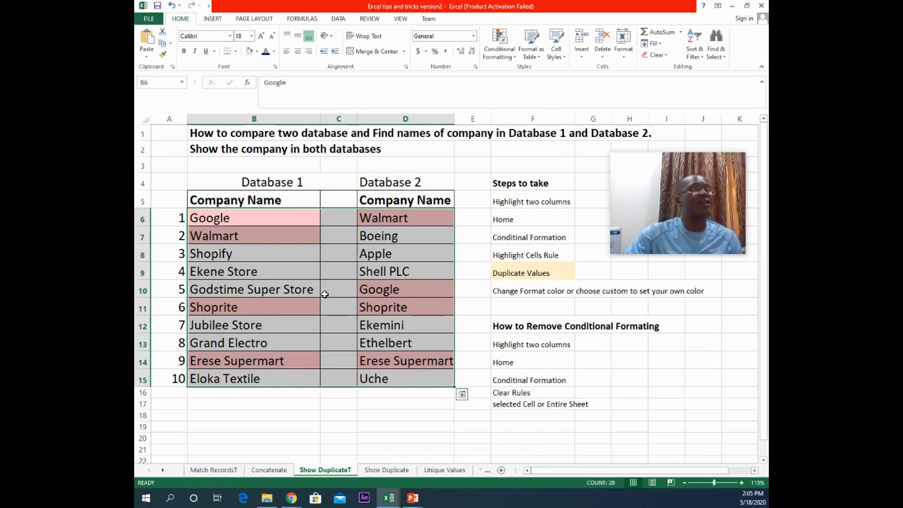
{"action": "left_click", "coordinate": [498, 44]}
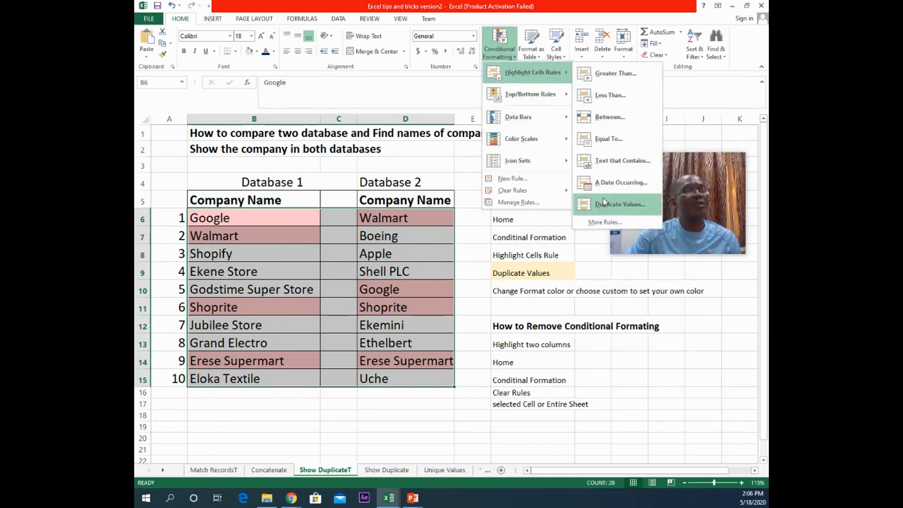
{"action": "left_click", "coordinate": [601, 209]}
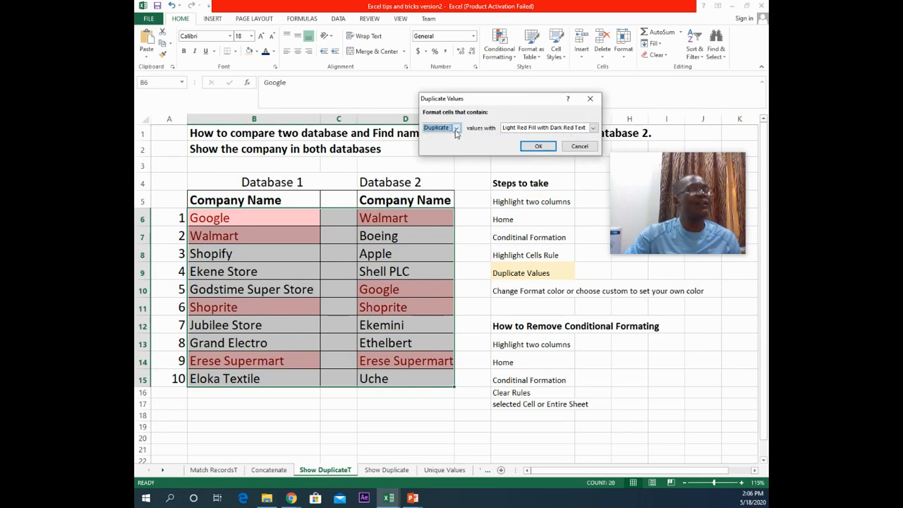
{"action": "left_click", "coordinate": [456, 129]}
{"action": "left_click", "coordinate": [438, 148]}
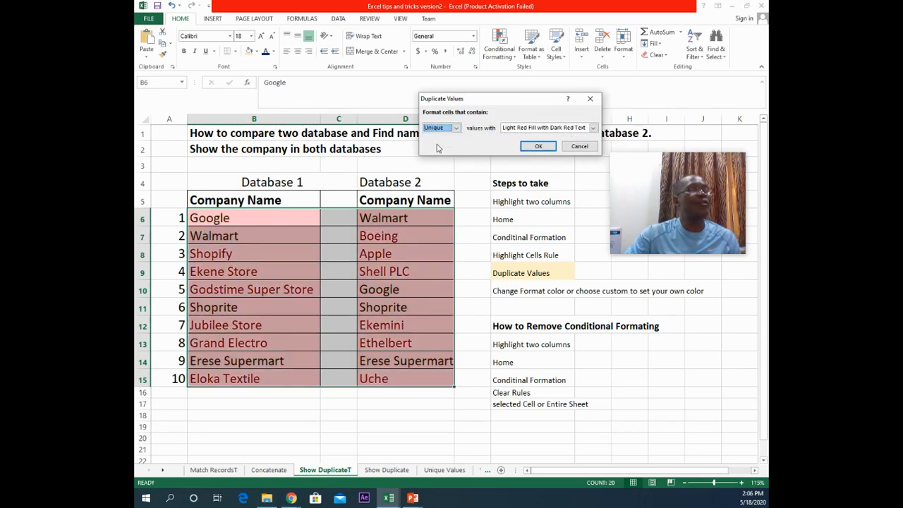
{"action": "left_click", "coordinate": [532, 130]}
{"action": "left_click", "coordinate": [526, 143]}
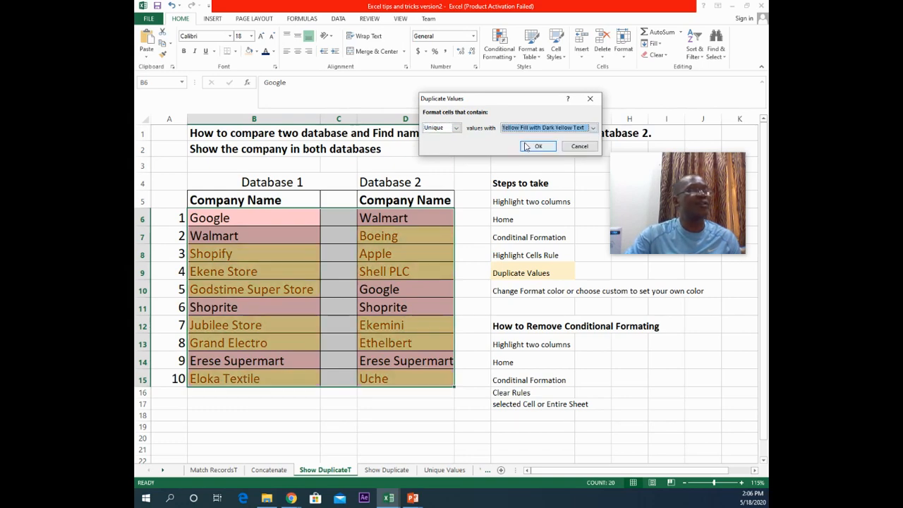
{"action": "left_click", "coordinate": [532, 146]}
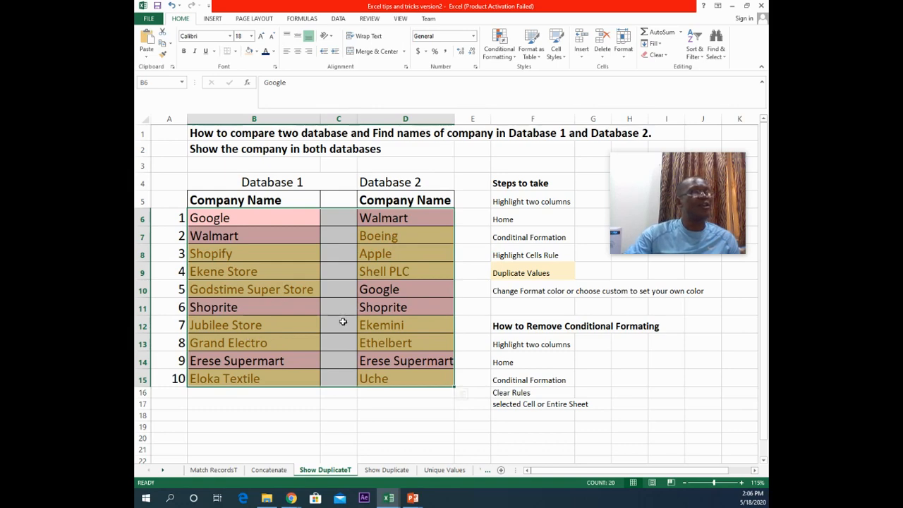
Step: Switch to the VLoopupT worksheet
{"action": "left_click", "coordinate": [445, 294]}
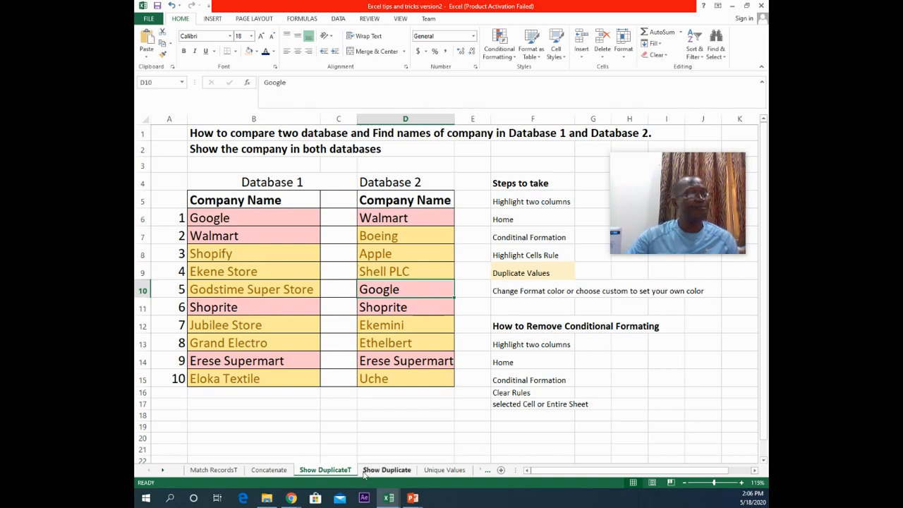
{"action": "left_click", "coordinate": [484, 471]}
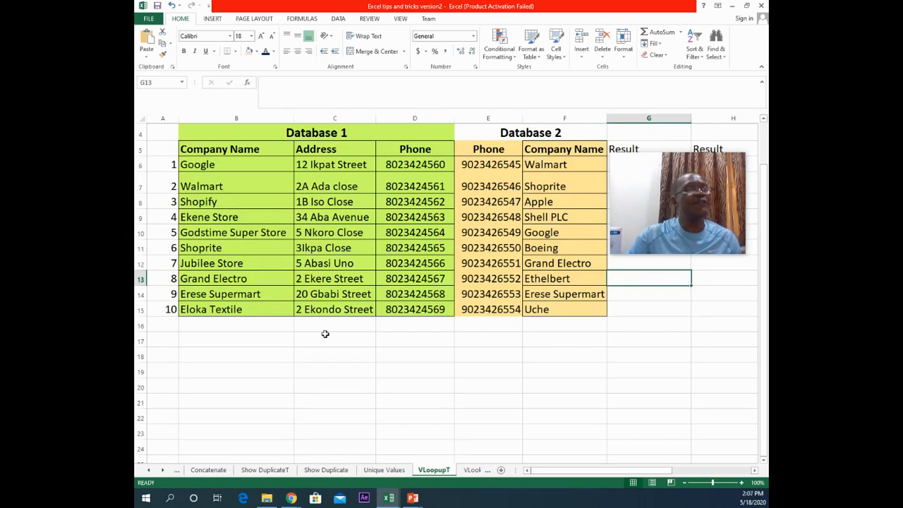
Step: In G6 on the VLoopupT sheet, enter =VLOOKUP(B6,F6:F15,1,0) to look up the first Database 1 company in Database 2
{"action": "left_click_drag", "start_coordinate": [638, 176], "coordinate": [205, 360]}
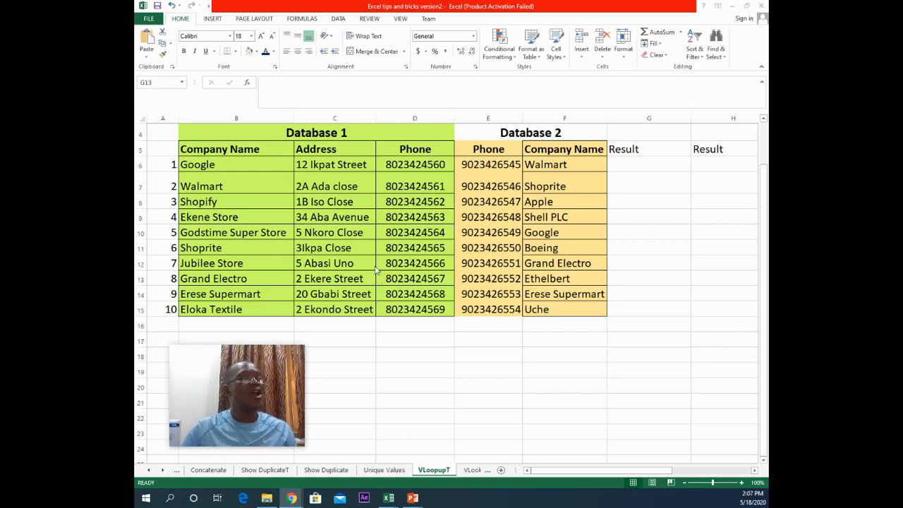
{"action": "left_click", "coordinate": [620, 165]}
{"action": "left_click", "coordinate": [628, 163]}
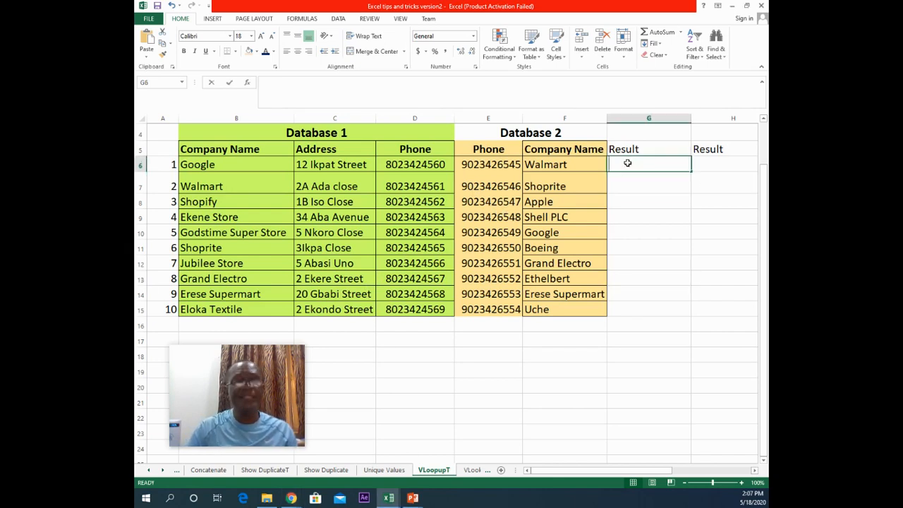
{"action": "type", "text": "="}
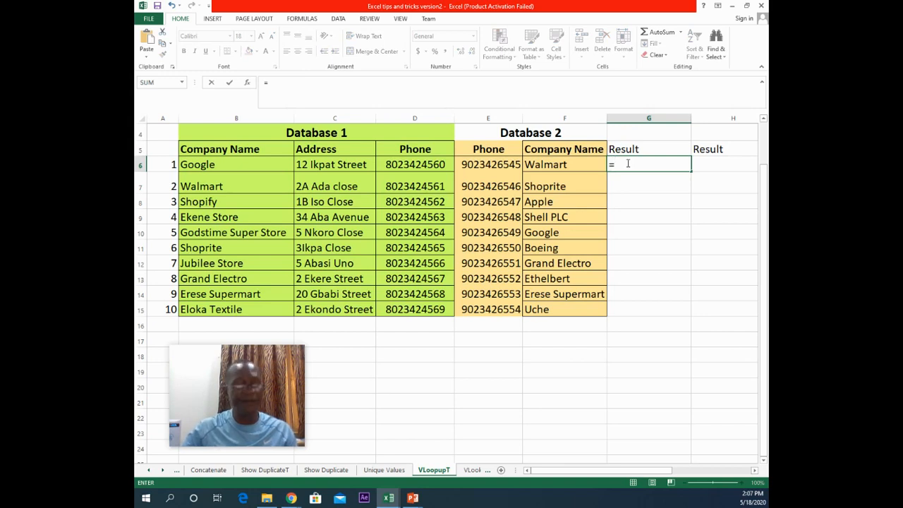
{"action": "type", "text": "v"}
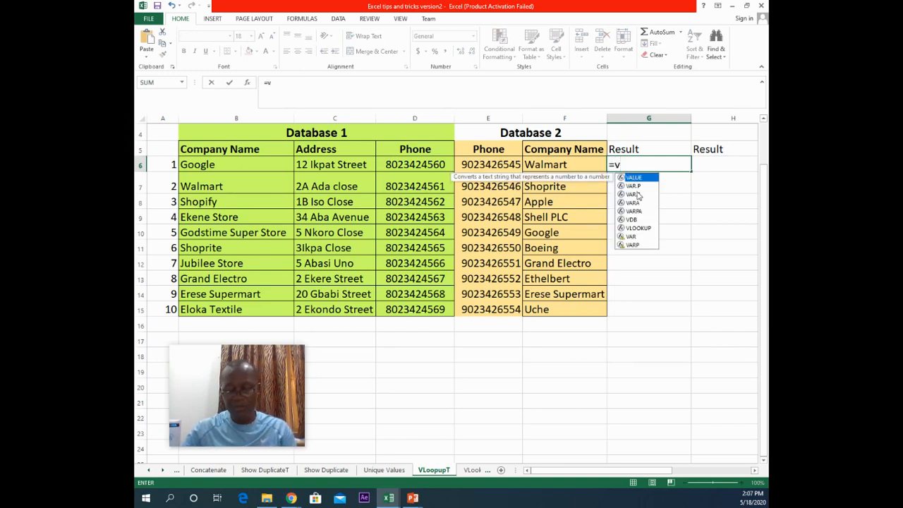
{"action": "type", "text": "l"}
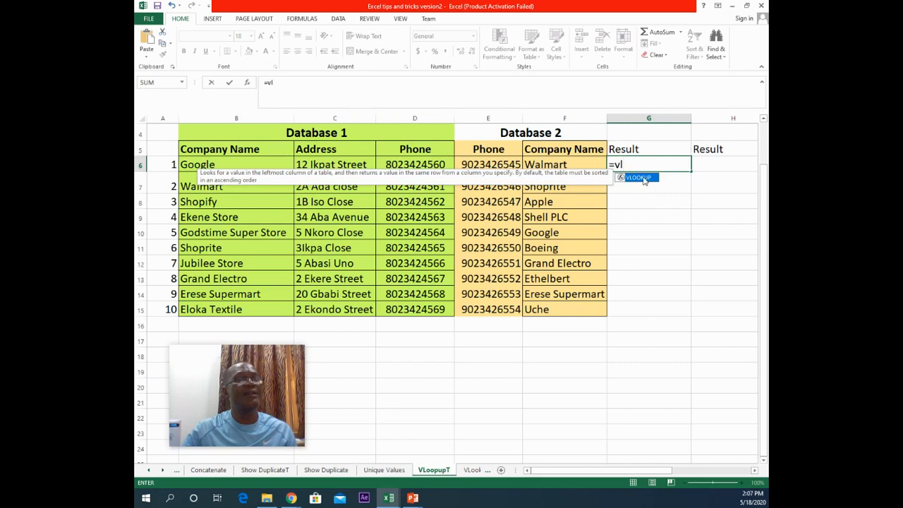
{"action": "double_click", "coordinate": [643, 180]}
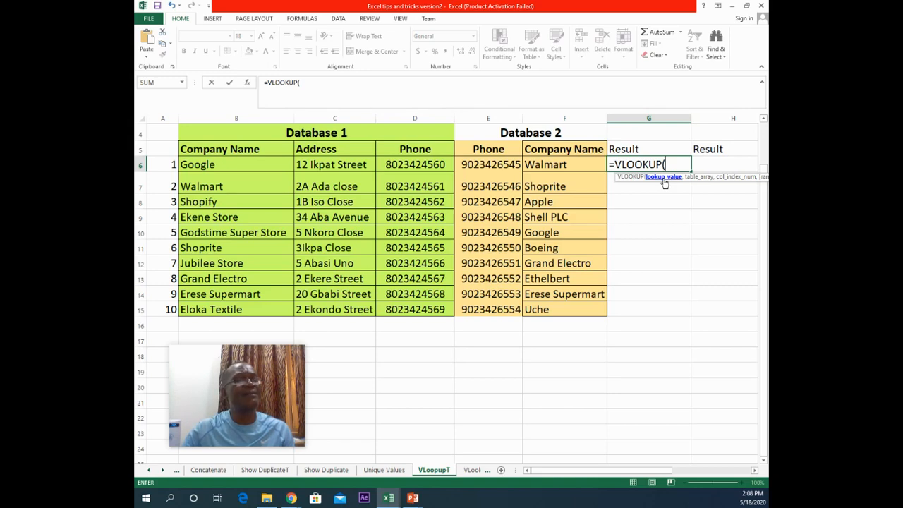
{"action": "left_click", "coordinate": [204, 164]}
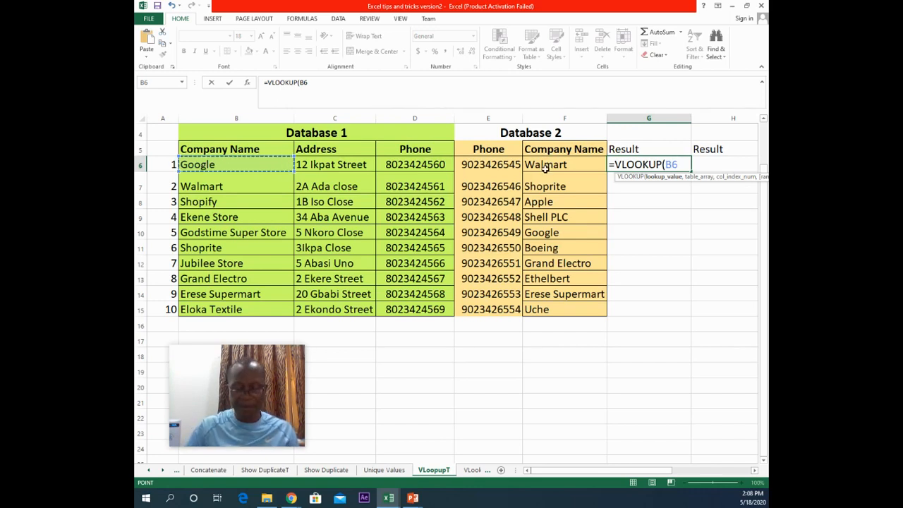
{"action": "type", "text": ","}
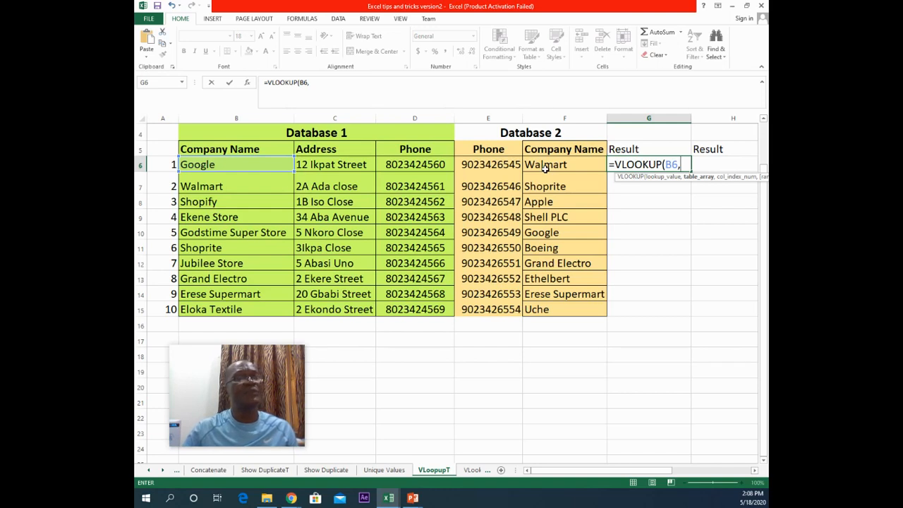
{"action": "left_click", "coordinate": [545, 165]}
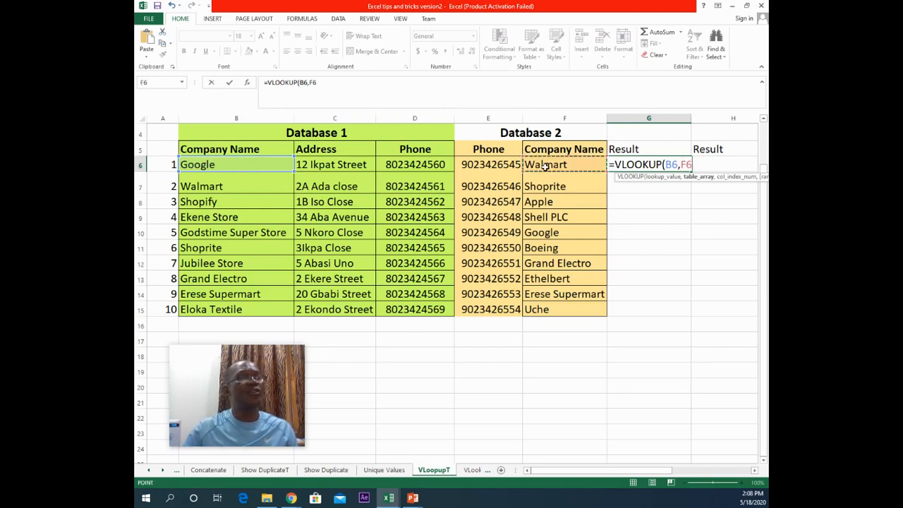
{"action": "left_click", "coordinate": [546, 309], "text": "shift"}
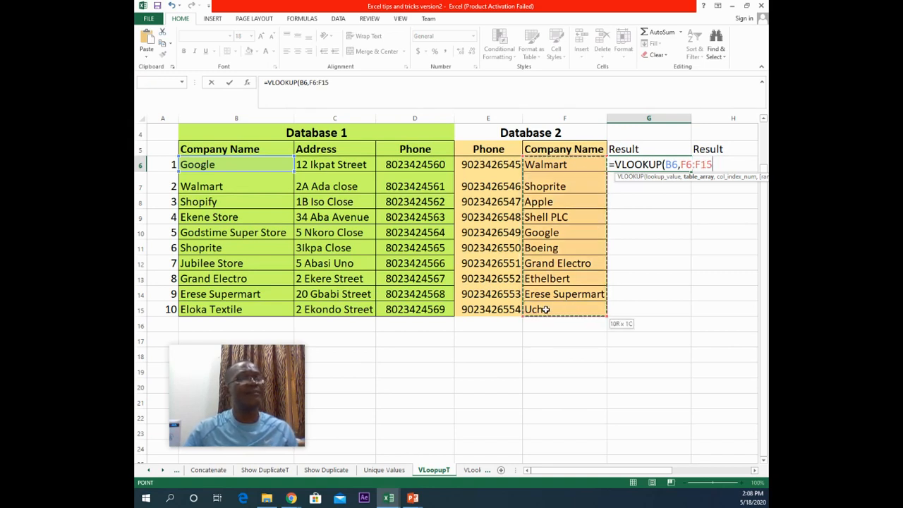
{"action": "type", "text": ","}
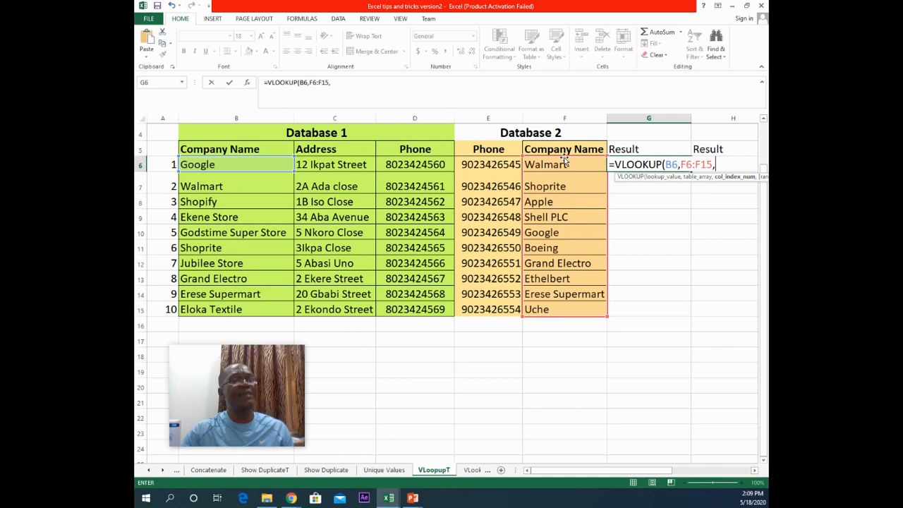
{"action": "type", "text": "1"}
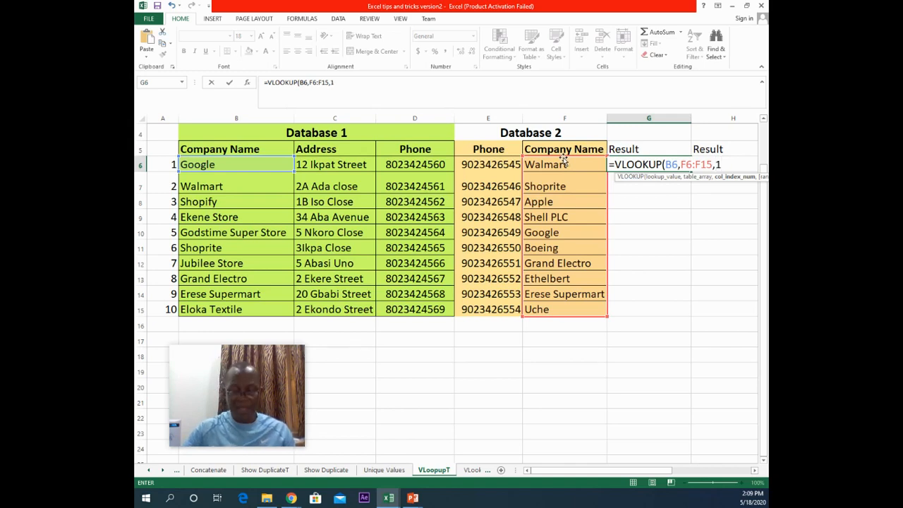
{"action": "type", "text": ","}
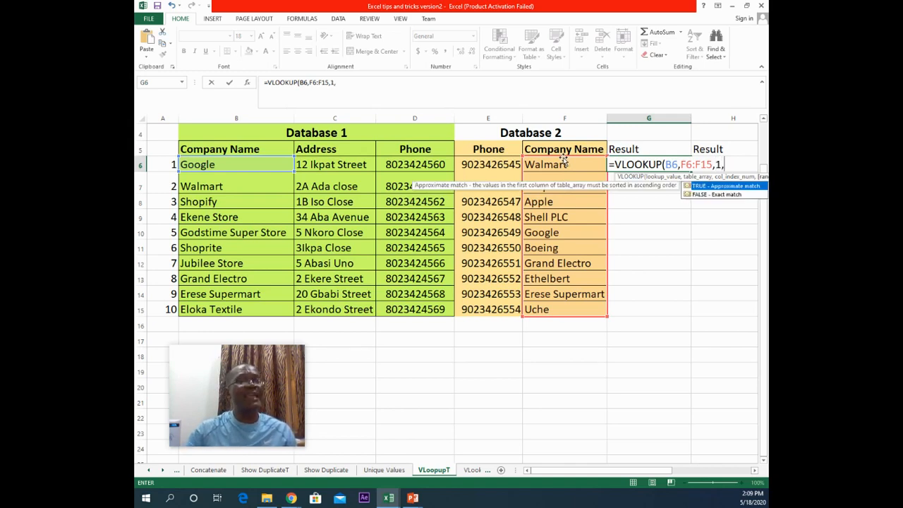
{"action": "type", "text": "0"}
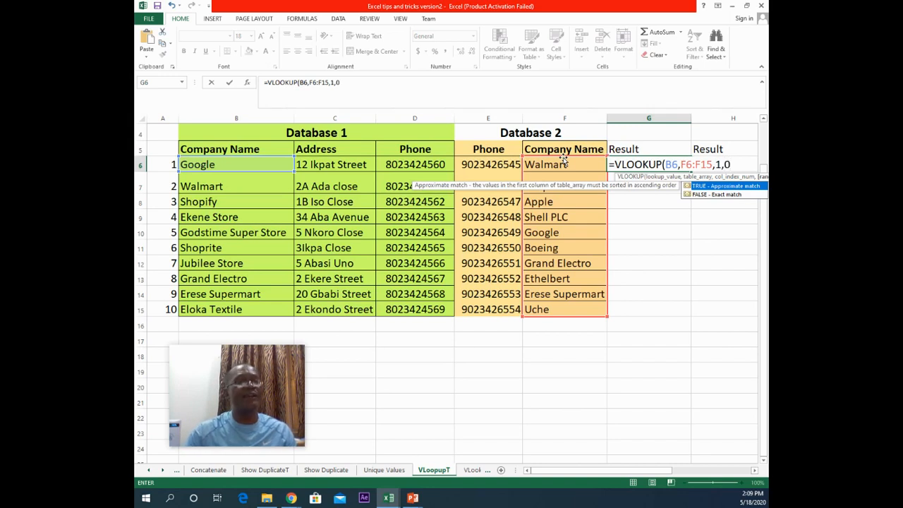
{"action": "type", "text": ")"}
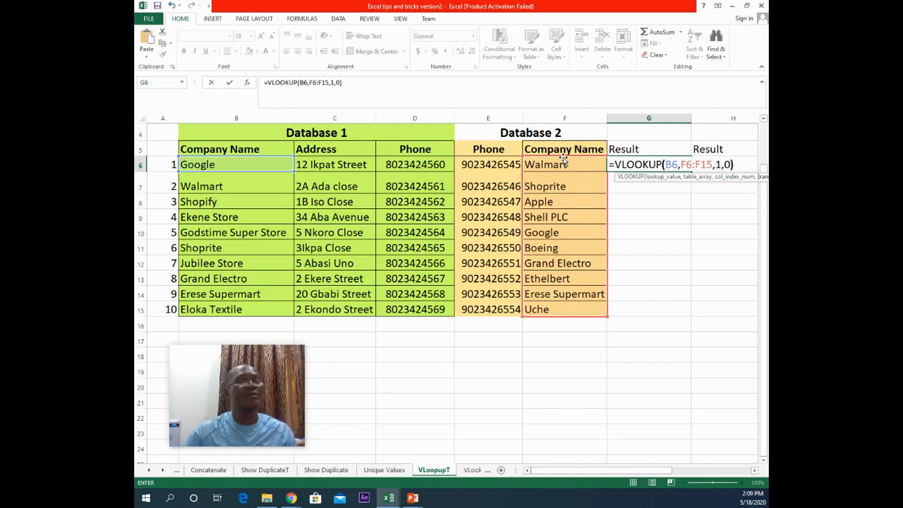
{"action": "left_click", "coordinate": [229, 84]}
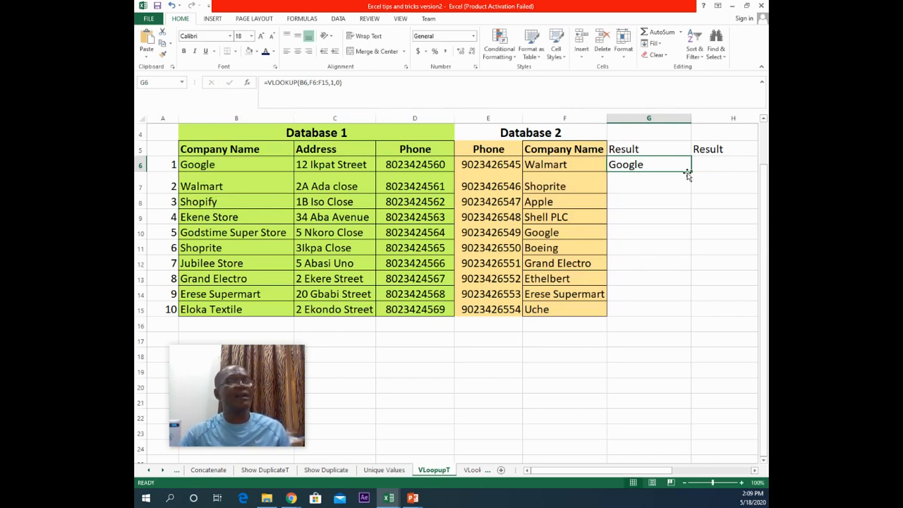
Step: Fill the VLOOKUP down column G and inspect the copied formulas' lookup ranges row by row
{"action": "double_click", "coordinate": [689, 173]}
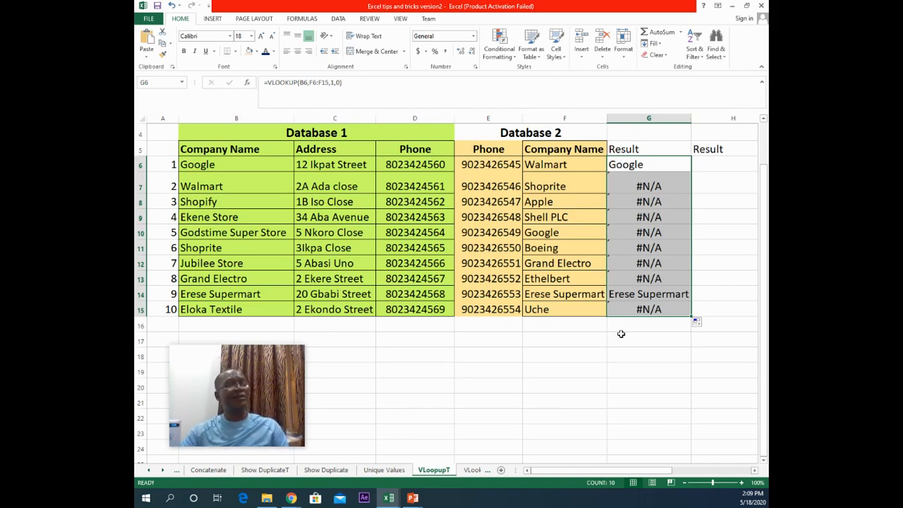
{"action": "left_click", "coordinate": [625, 222]}
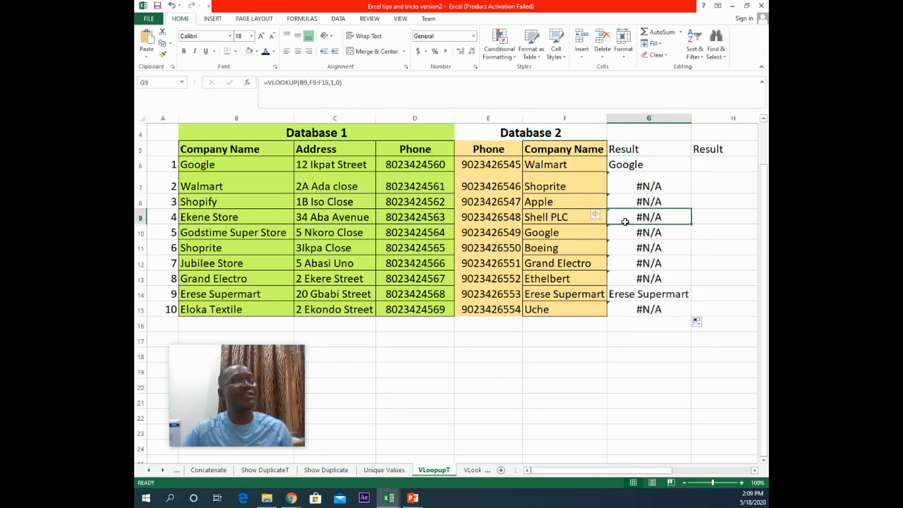
{"action": "left_click", "coordinate": [209, 187]}
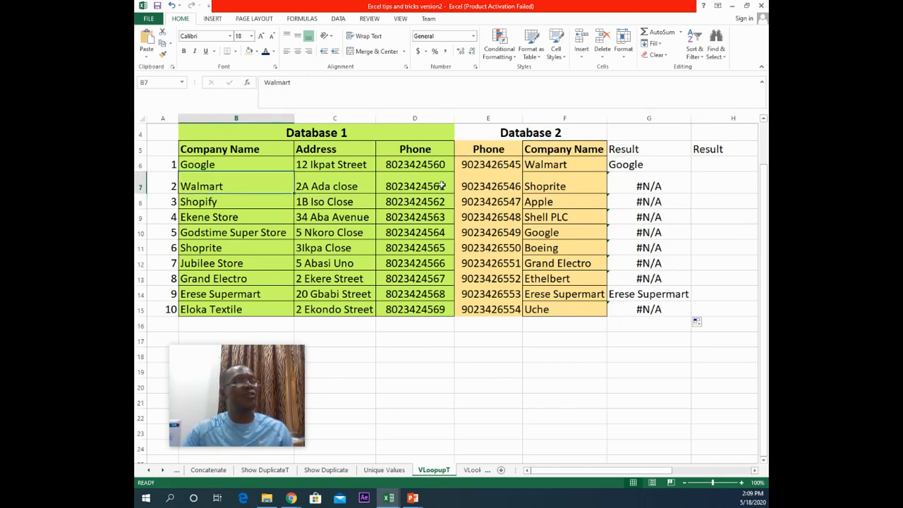
{"action": "left_click", "coordinate": [547, 164]}
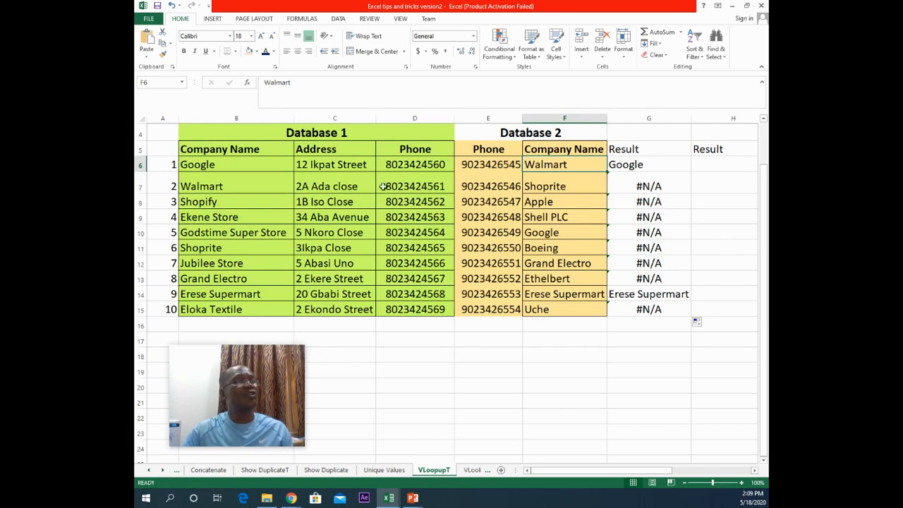
{"action": "left_click", "coordinate": [219, 186]}
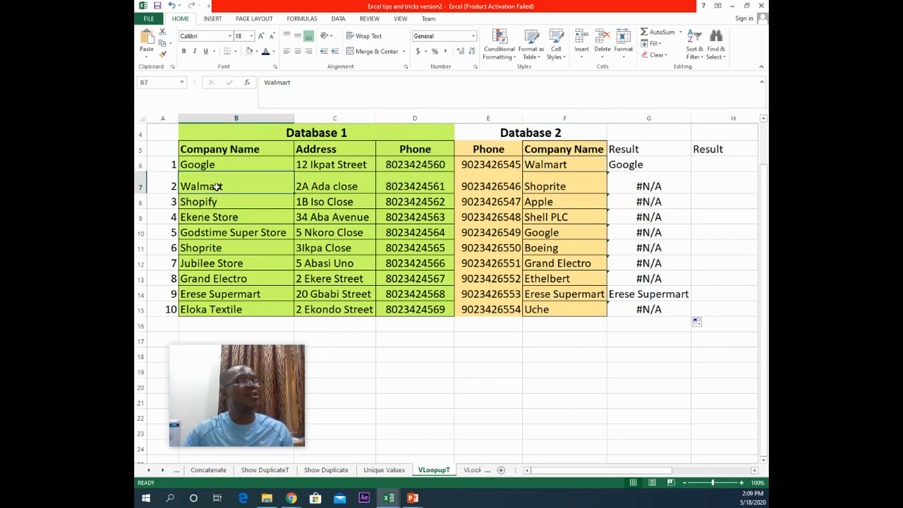
{"action": "left_click", "coordinate": [630, 186]}
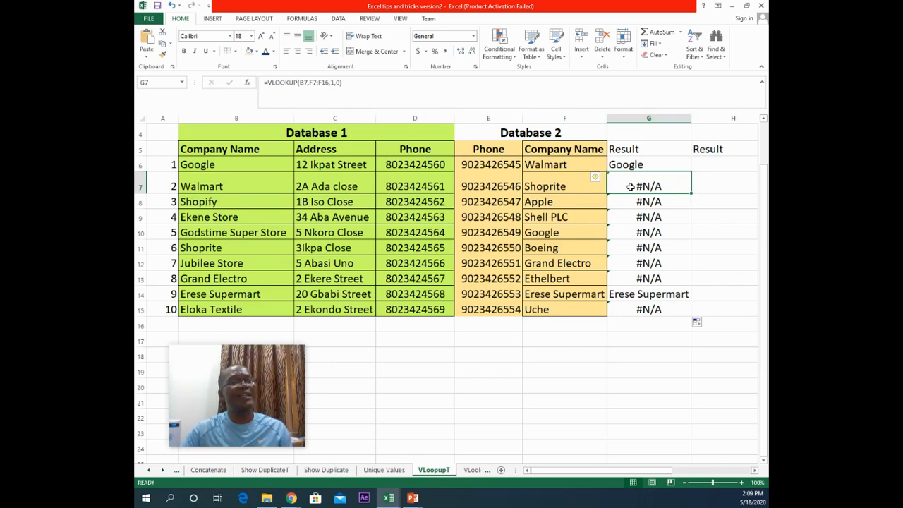
{"action": "double_click", "coordinate": [630, 186]}
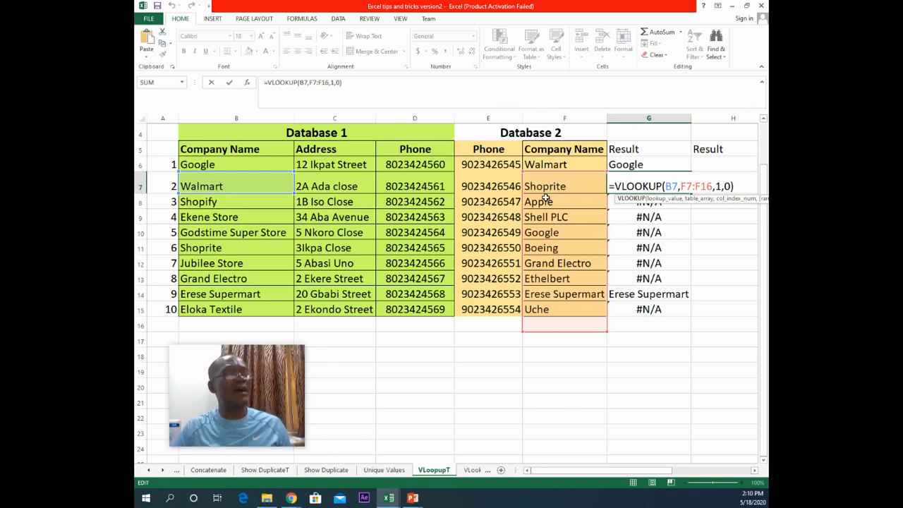
{"action": "left_click", "coordinate": [545, 201]}
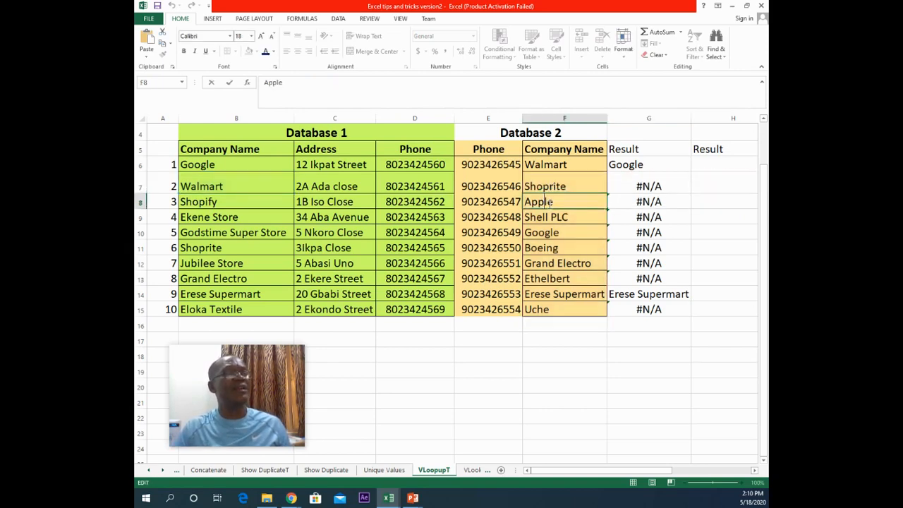
{"action": "left_click", "coordinate": [556, 201]}
{"action": "double_click", "coordinate": [557, 201]}
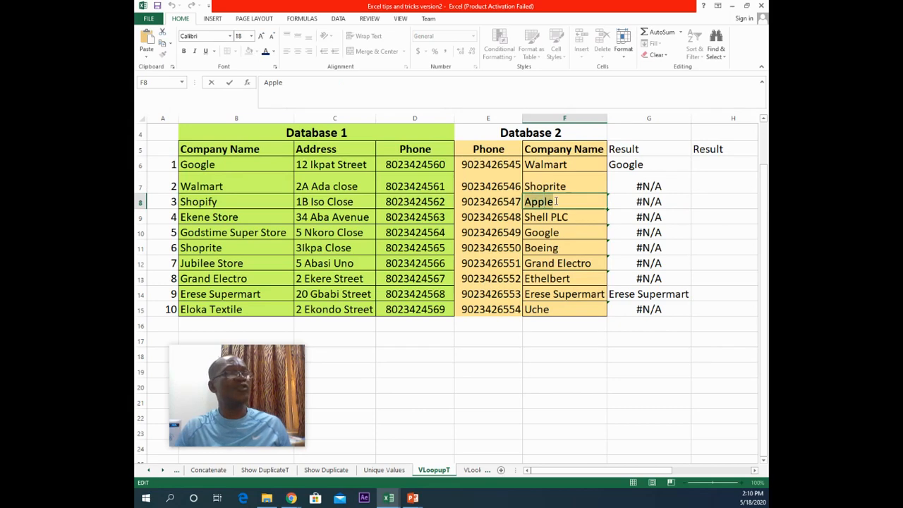
{"action": "double_click", "coordinate": [662, 201]}
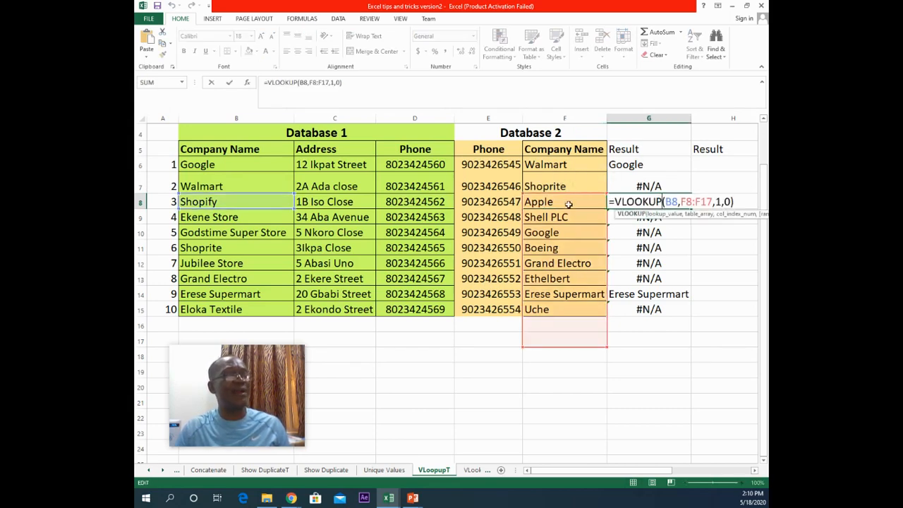
{"action": "double_click", "coordinate": [653, 234]}
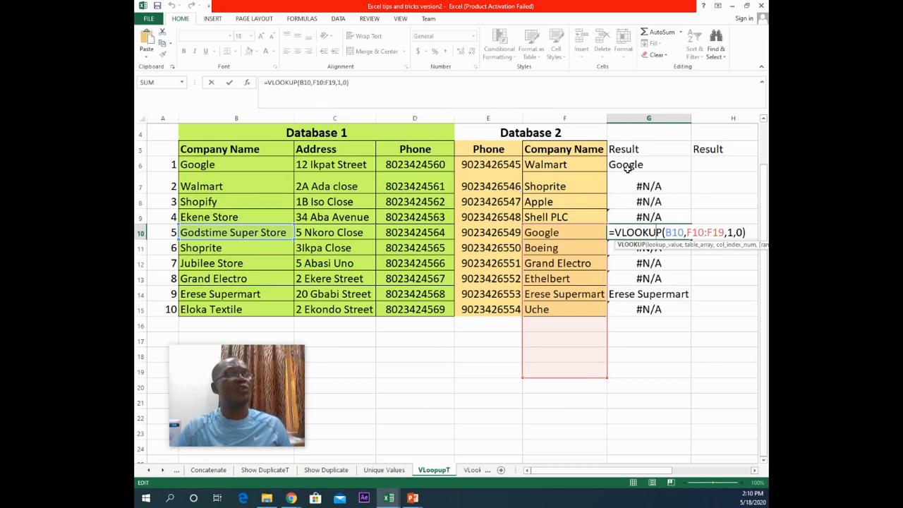
{"action": "left_click", "coordinate": [628, 168]}
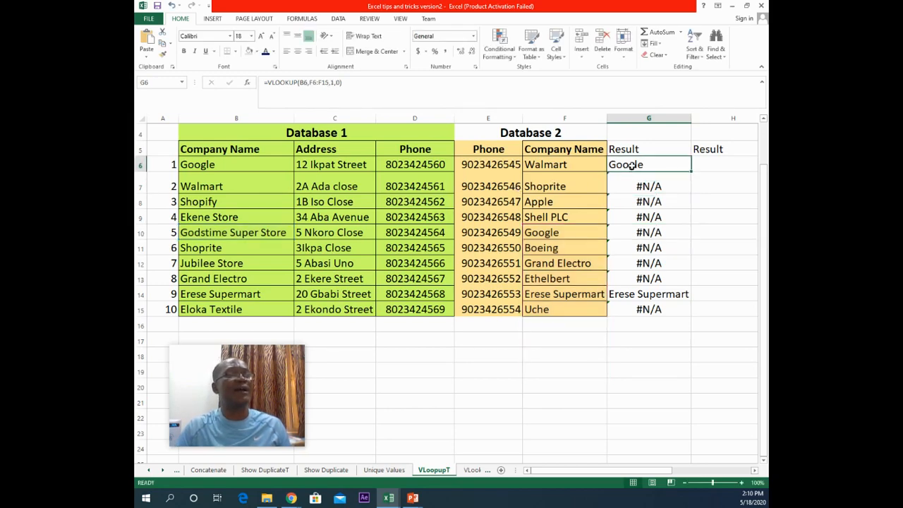
Step: Make the lookup range in G6's formula absolute as $F$6:$F$15 and confirm the formula
{"action": "double_click", "coordinate": [630, 164]}
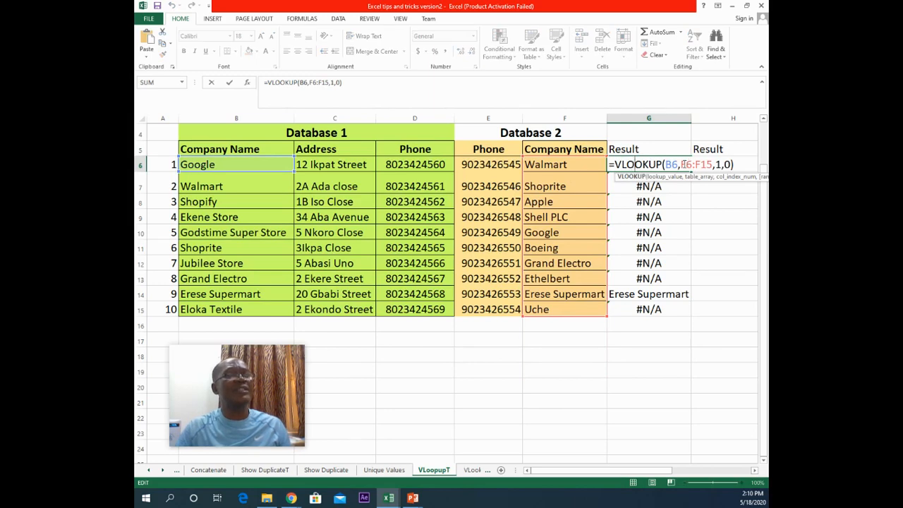
{"action": "left_click_drag", "start_coordinate": [680, 164], "coordinate": [712, 164]}
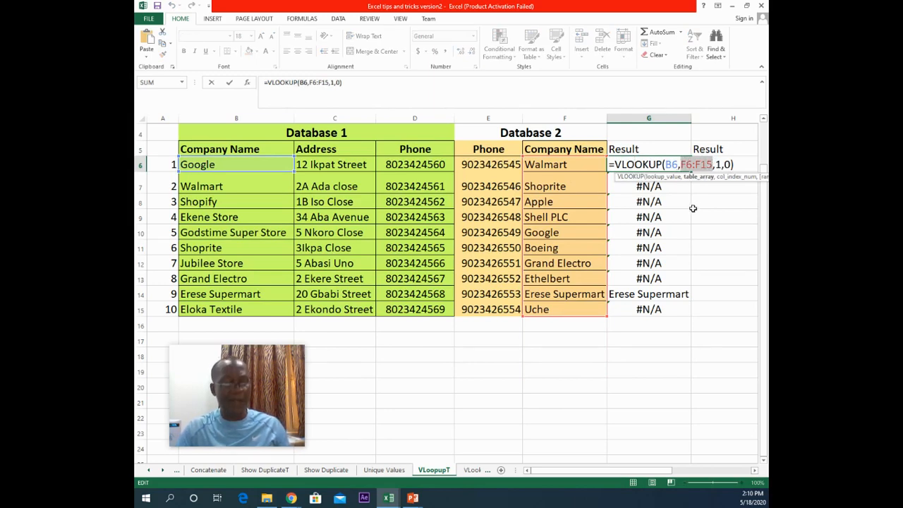
{"action": "key", "text": "F4"}
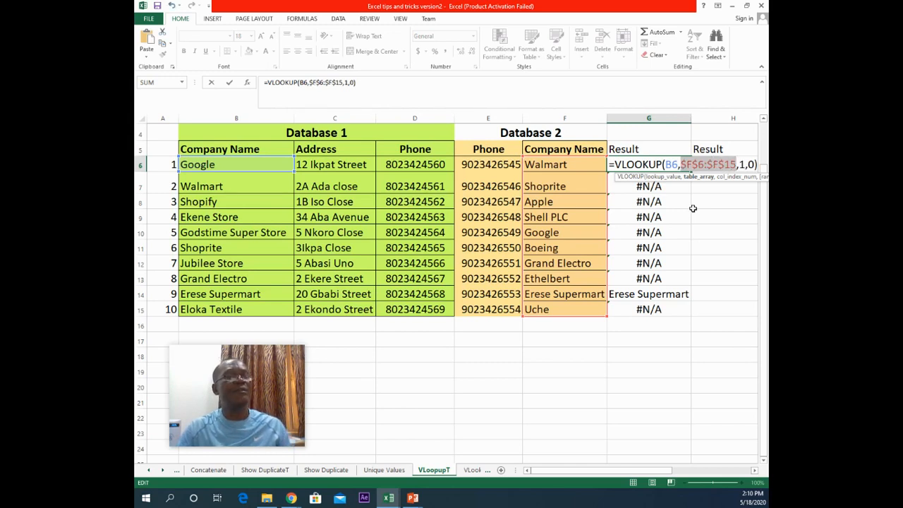
{"action": "left_click", "coordinate": [229, 83]}
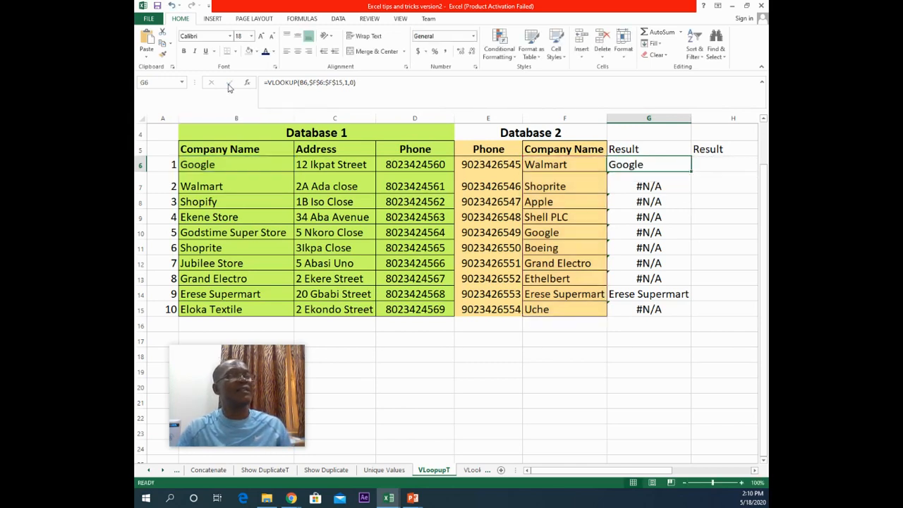
Step: Fill the corrected VLOOKUP formula down from G6 to G15
{"action": "double_click", "coordinate": [691, 171]}
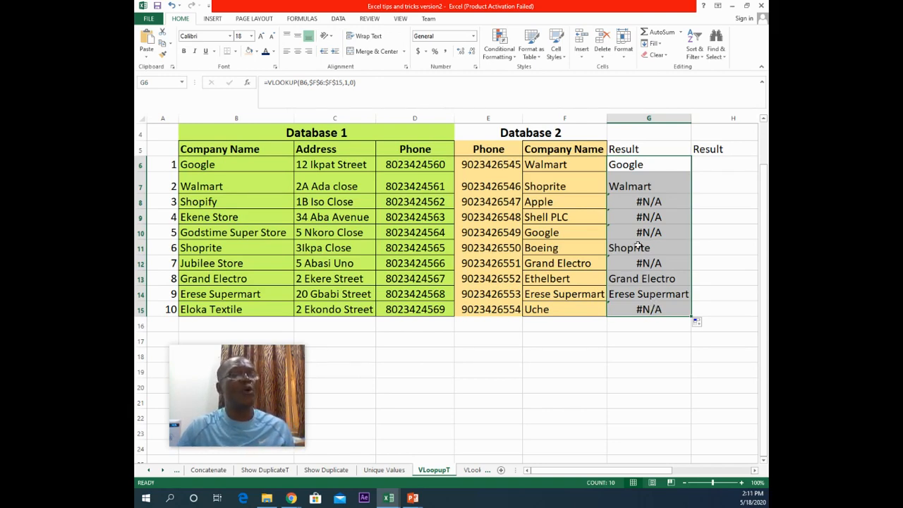
{"action": "left_click", "coordinate": [706, 165]}
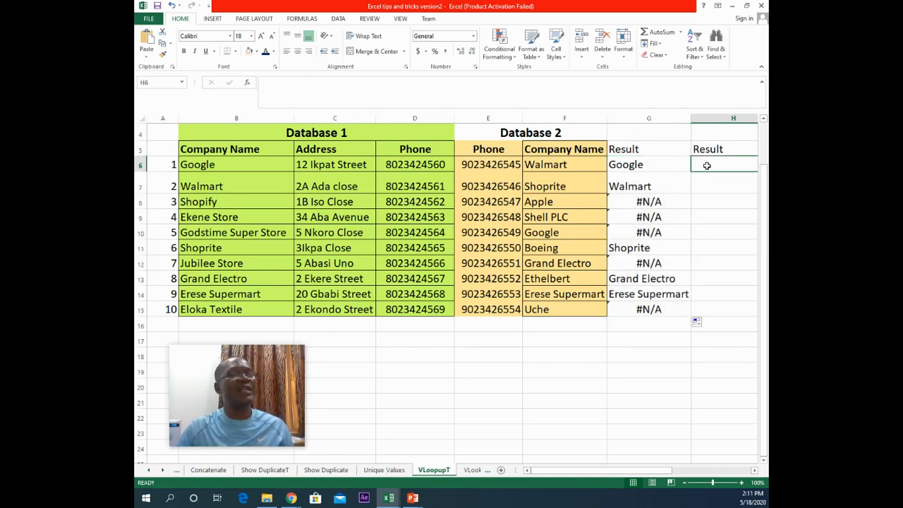
{"action": "left_click", "coordinate": [754, 471]}
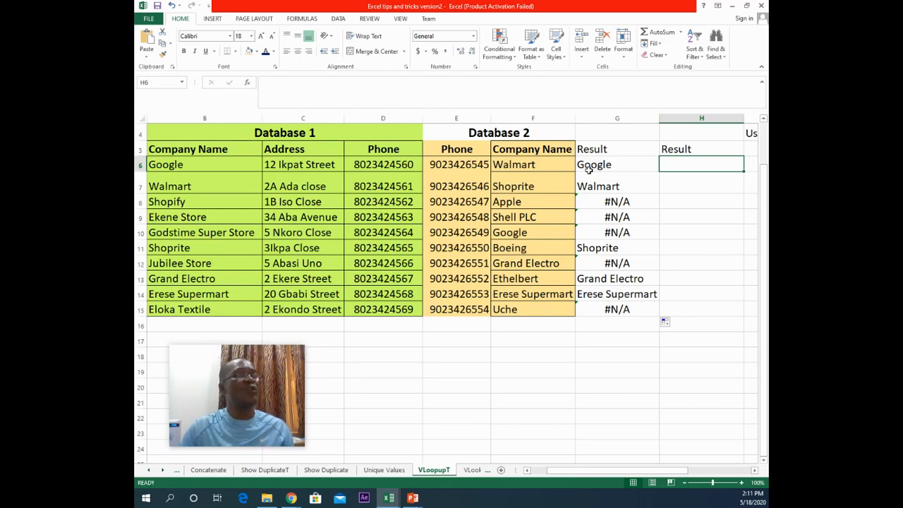
{"action": "left_click", "coordinate": [586, 168]}
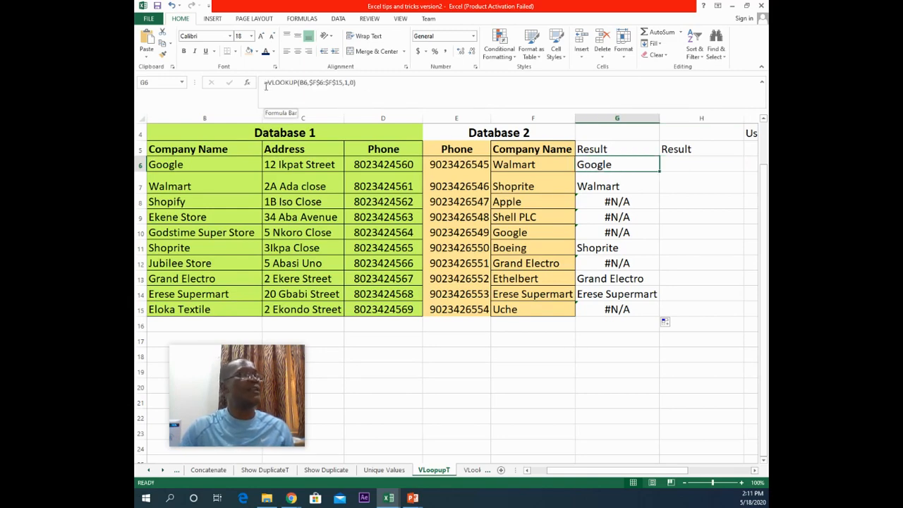
{"action": "left_click_drag", "start_coordinate": [265, 82], "coordinate": [402, 83]}
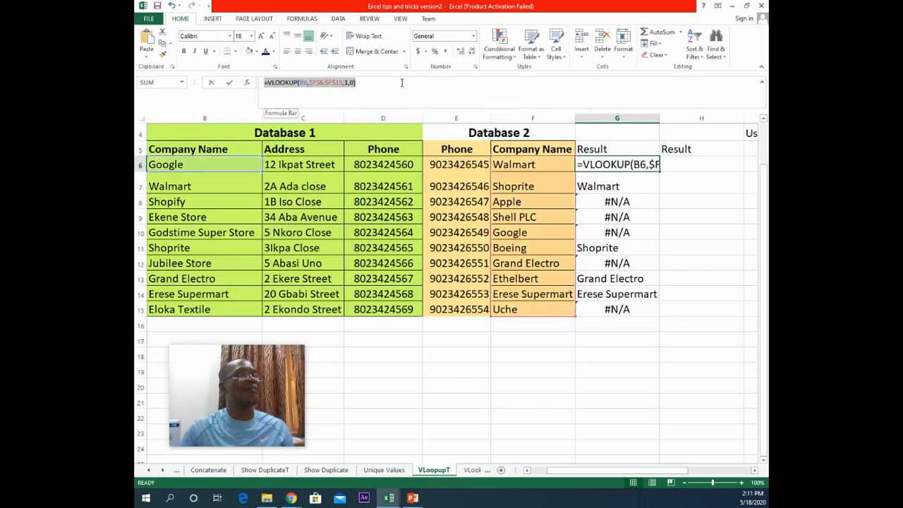
{"action": "right_click", "coordinate": [289, 83]}
{"action": "left_click", "coordinate": [300, 95]}
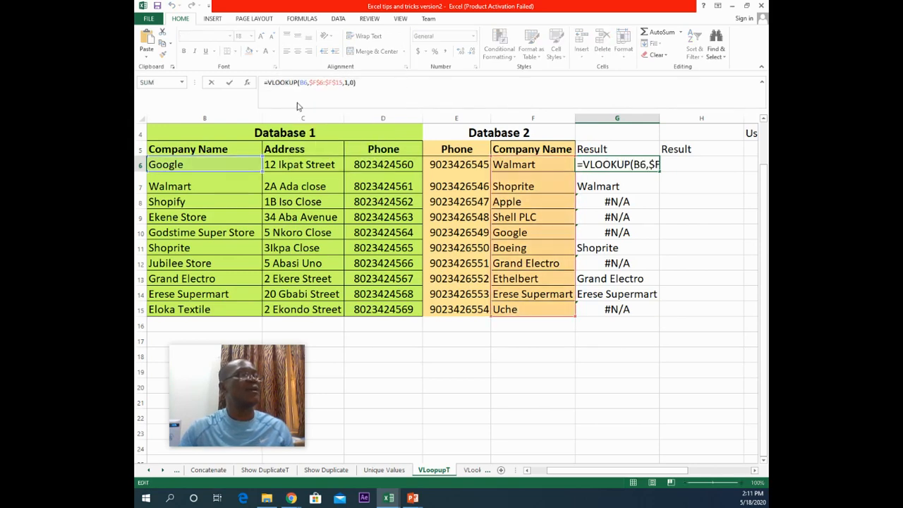
{"action": "type", "text": "="}
{"action": "left_click", "coordinate": [675, 164]}
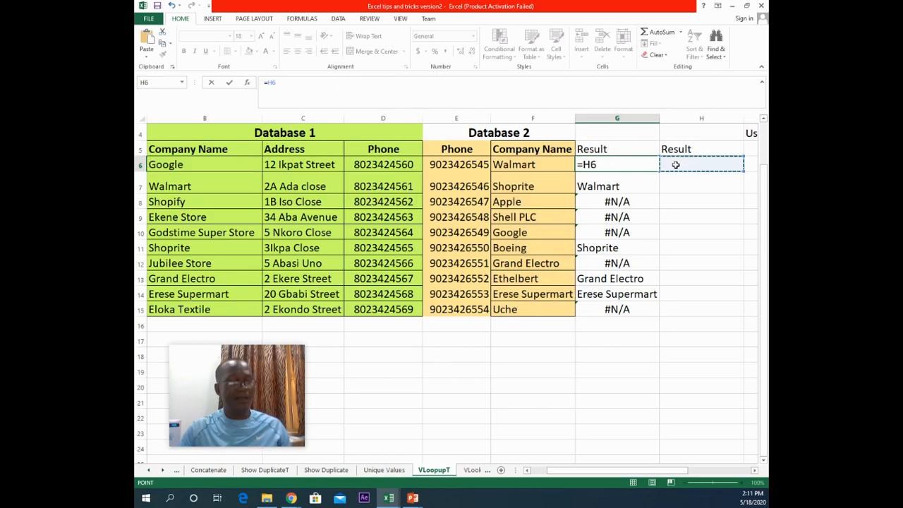
{"action": "key", "text": "ctrl+v"}
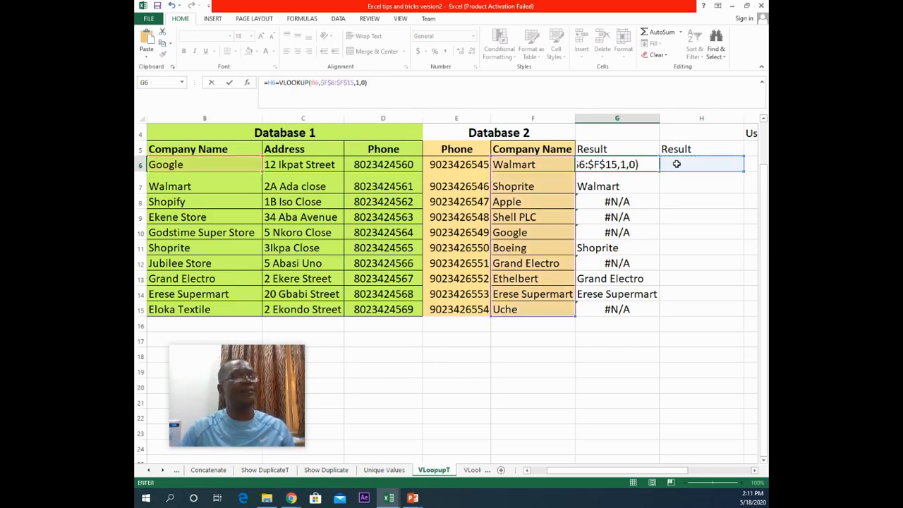
{"action": "left_click", "coordinate": [682, 162]}
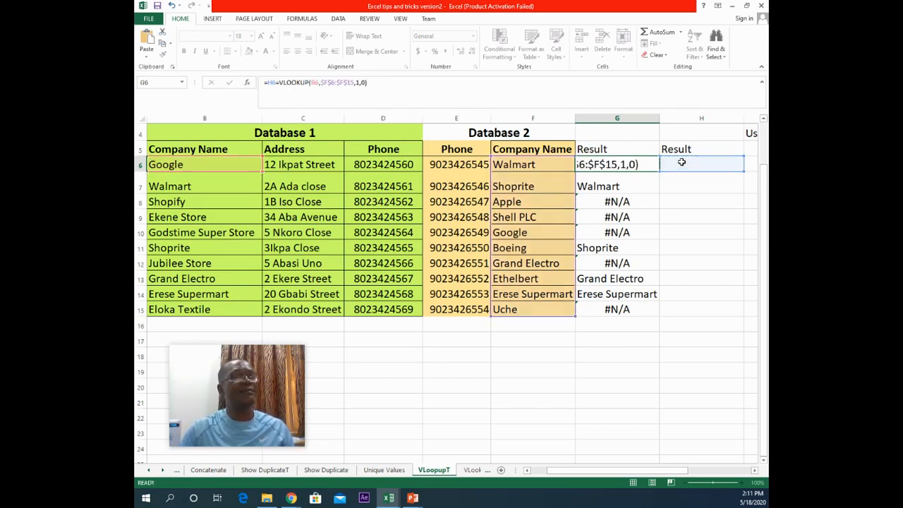
{"action": "left_click", "coordinate": [637, 163]}
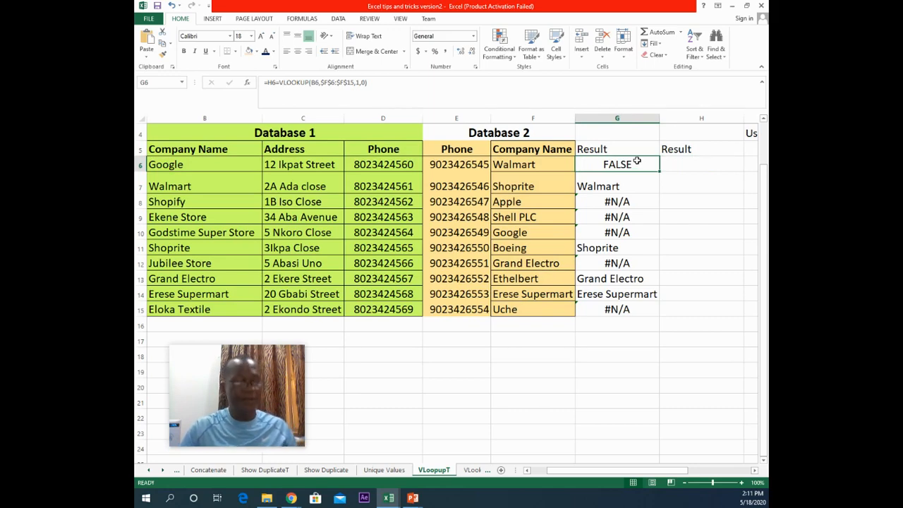
{"action": "key", "text": "ctrl+z"}
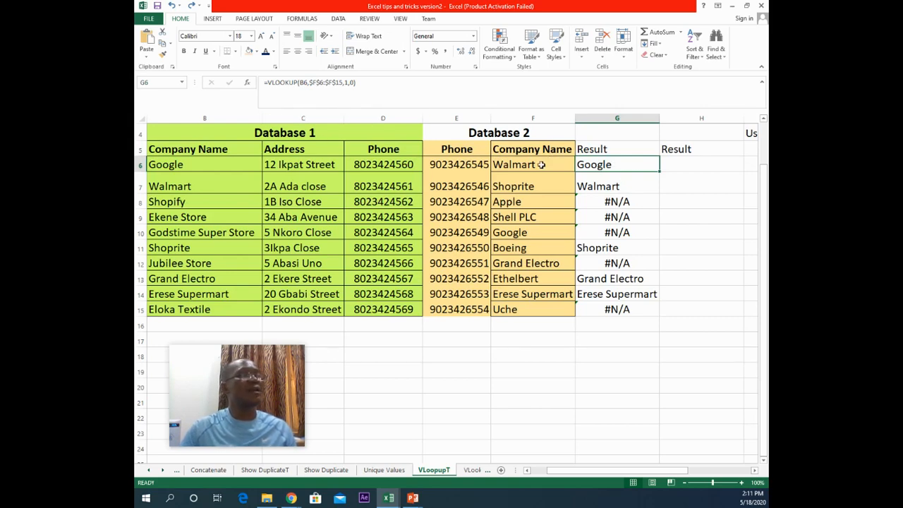
Step: In H6, enter =VLOOKUP(B6,$F$6:$F$15,1,0) to look up the first Database 1 company in Database 2
{"action": "left_click", "coordinate": [675, 163]}
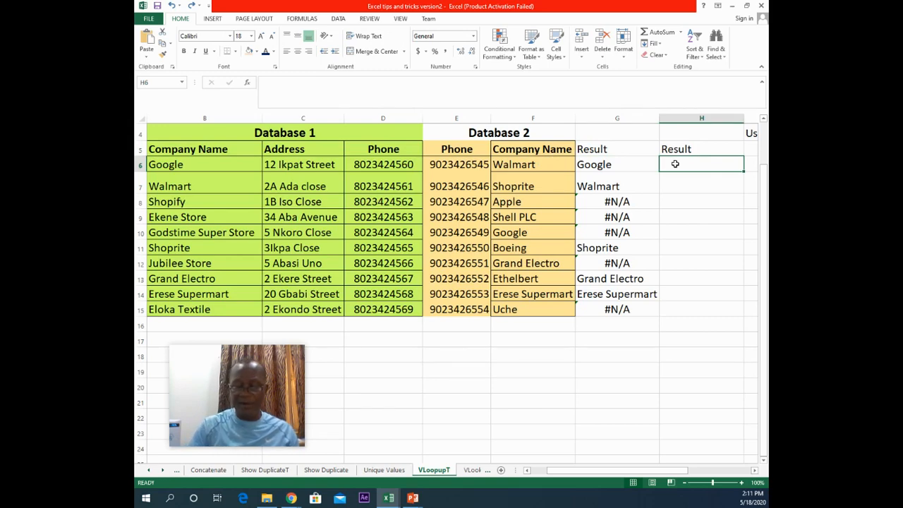
{"action": "type", "text": "="}
{"action": "type", "text": "Vl"}
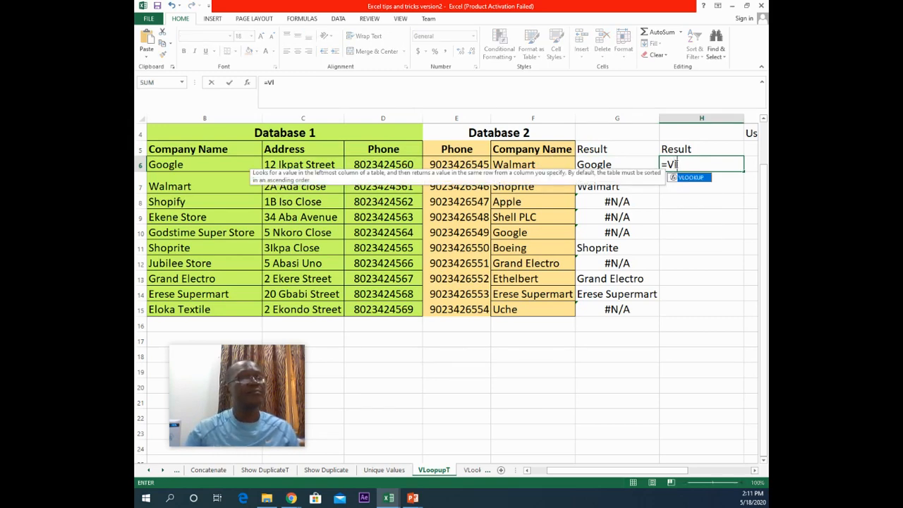
{"action": "double_click", "coordinate": [684, 179]}
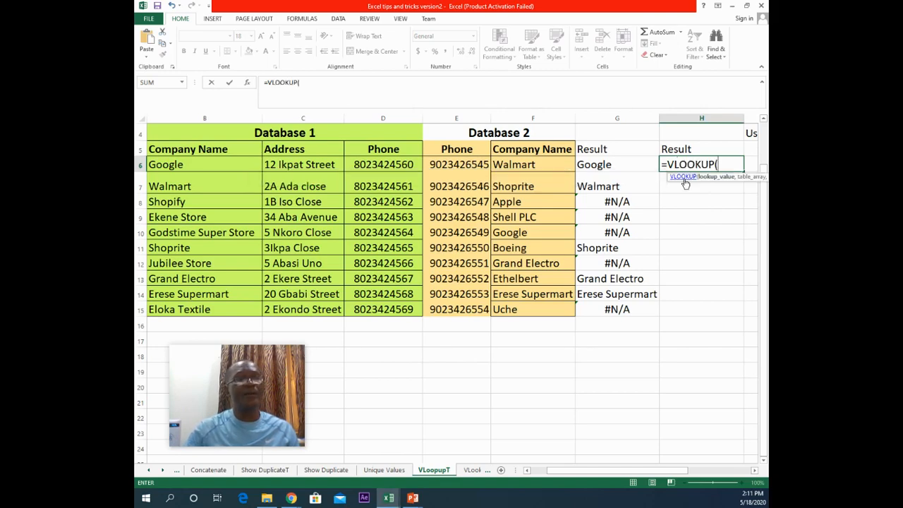
{"action": "left_click", "coordinate": [233, 165]}
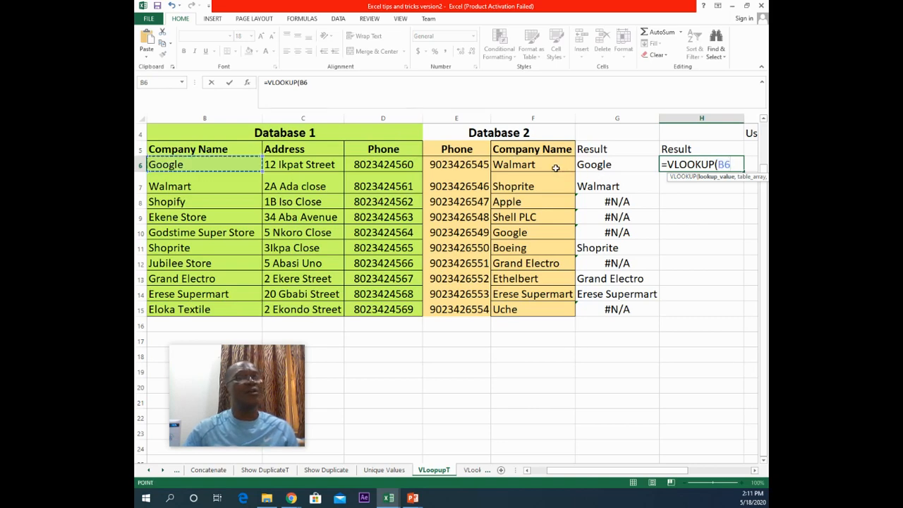
{"action": "type", "text": ","}
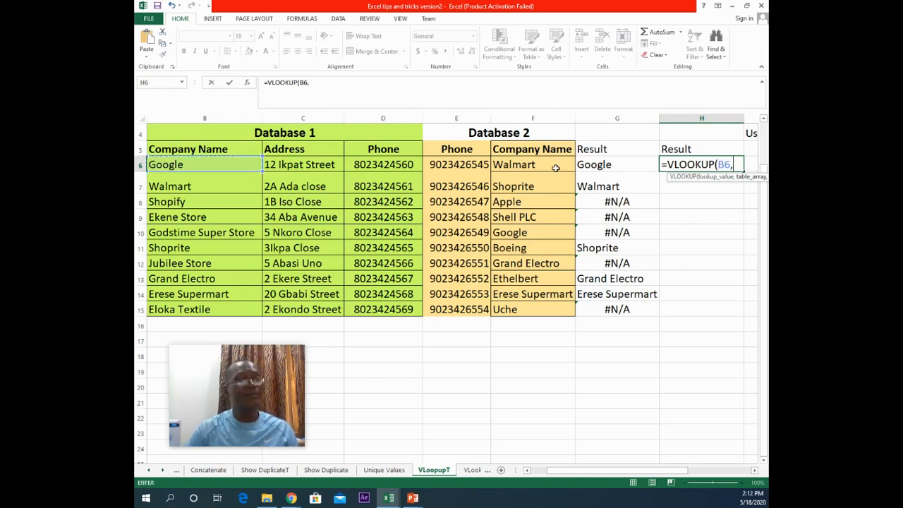
{"action": "left_click", "coordinate": [554, 167]}
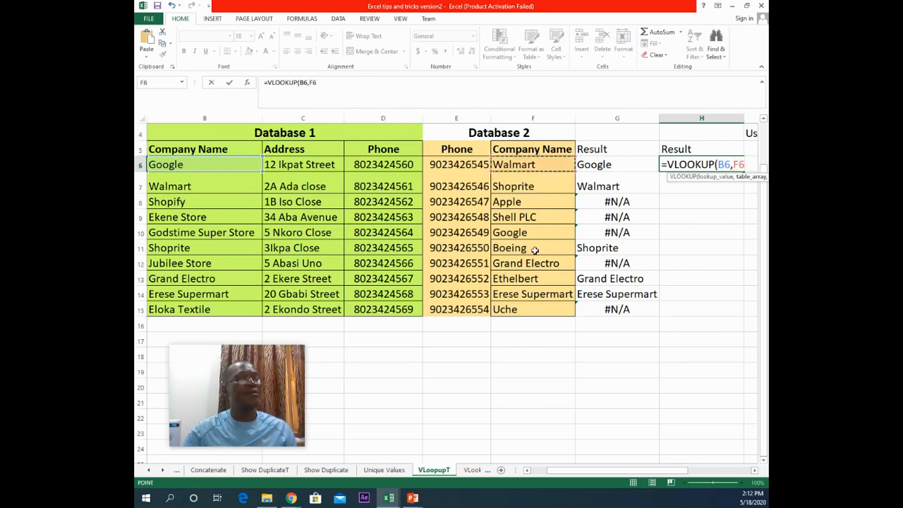
{"action": "left_click", "coordinate": [516, 307], "text": "shift"}
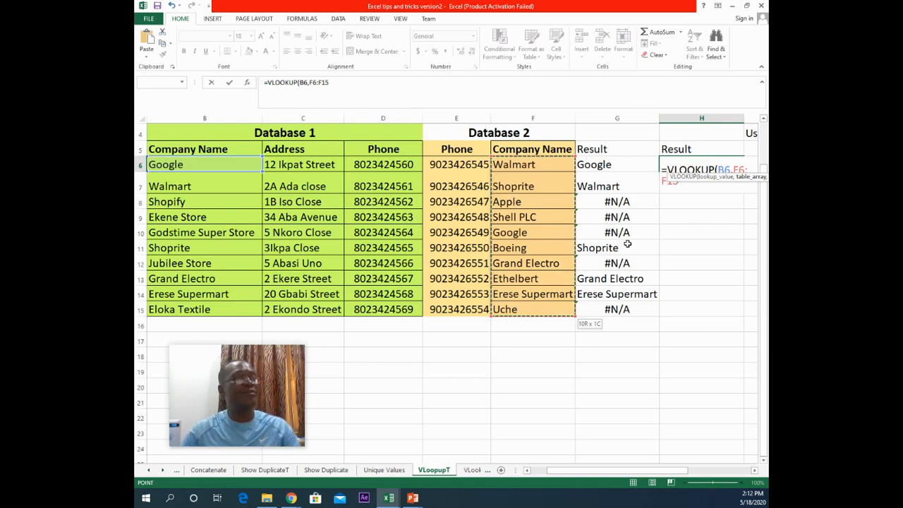
{"action": "key", "text": "F4"}
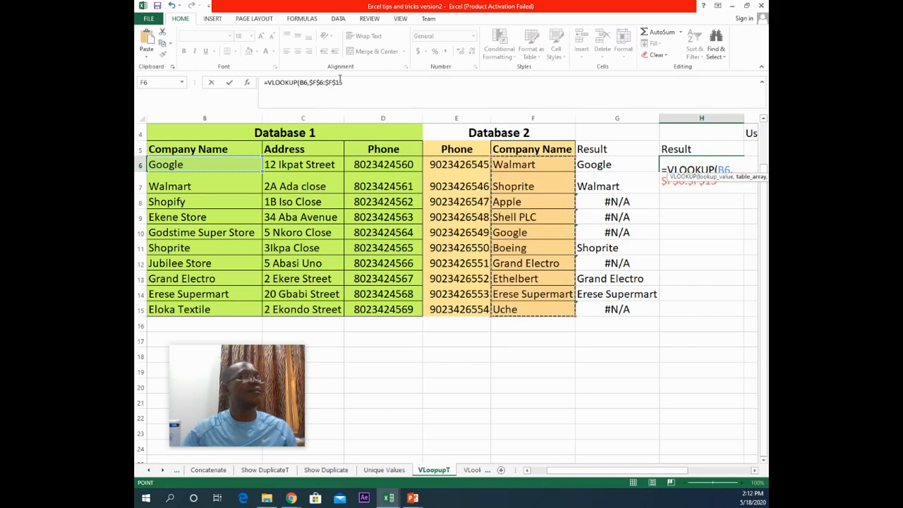
{"action": "type", "text": ","}
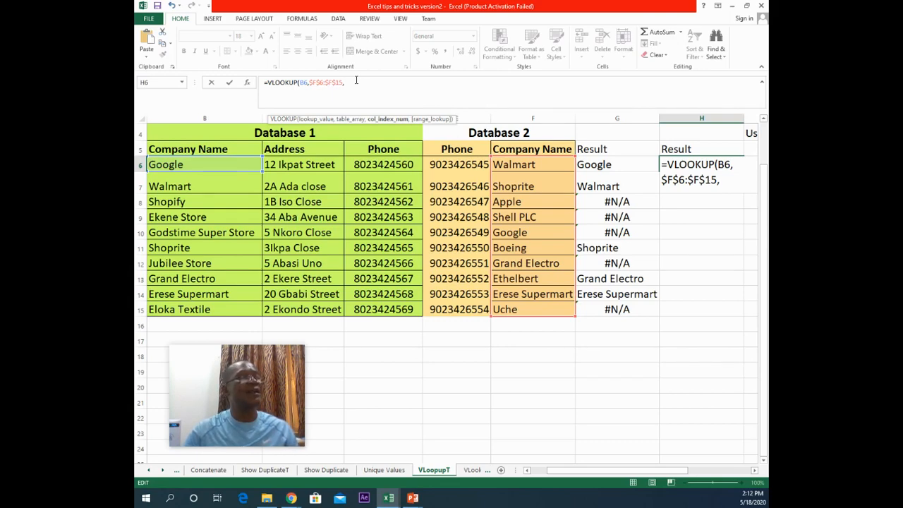
{"action": "type", "text": "1"}
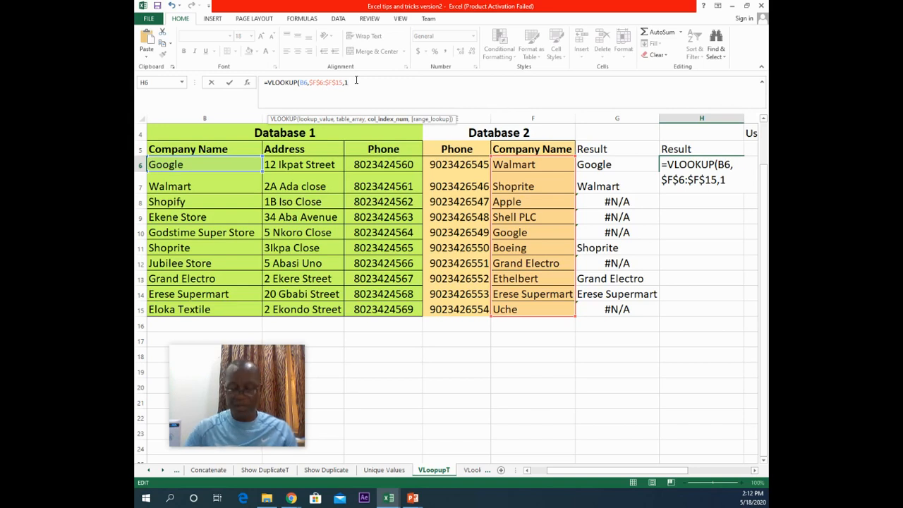
{"action": "type", "text": ",0"}
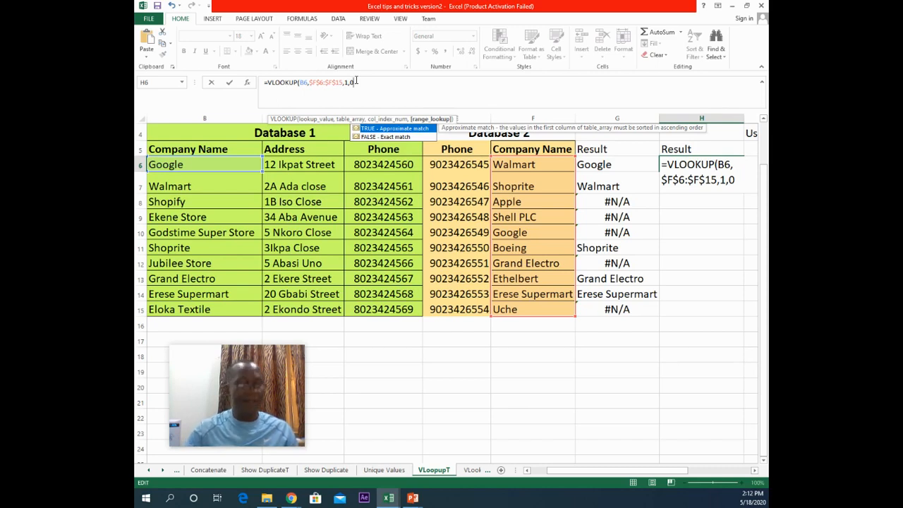
{"action": "type", "text": ")"}
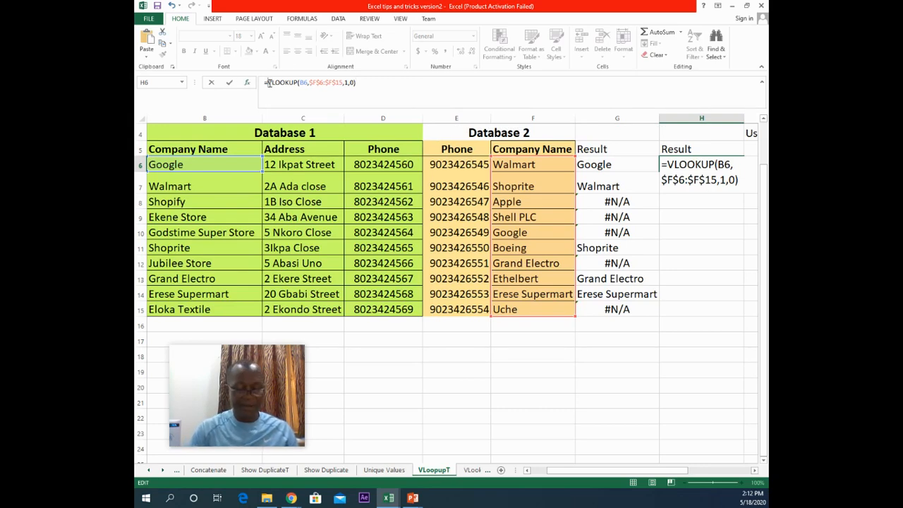
Step: Wrap H6's lookup in IFERROR so missing companies show "Not Found", and confirm the formula
{"action": "type", "text": "IF"}
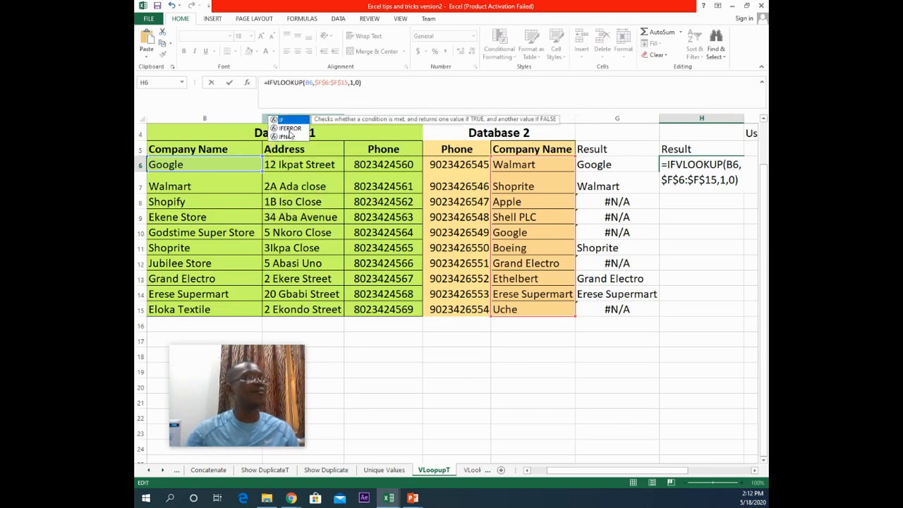
{"action": "double_click", "coordinate": [290, 129]}
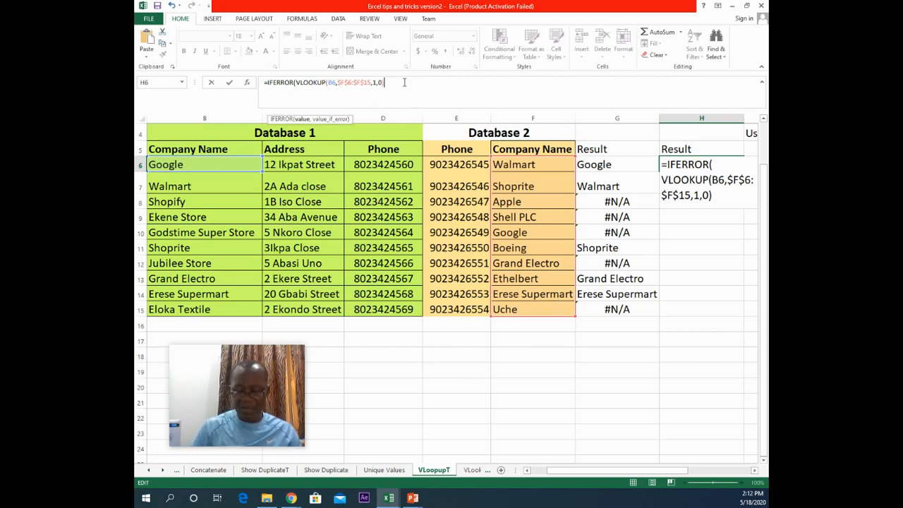
{"action": "type", "text": ","}
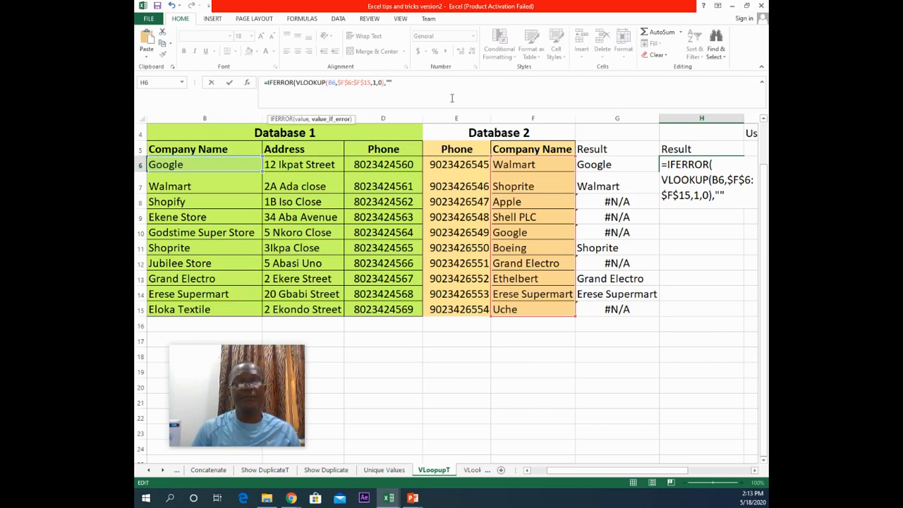
{"action": "type", "text": "Not F"}
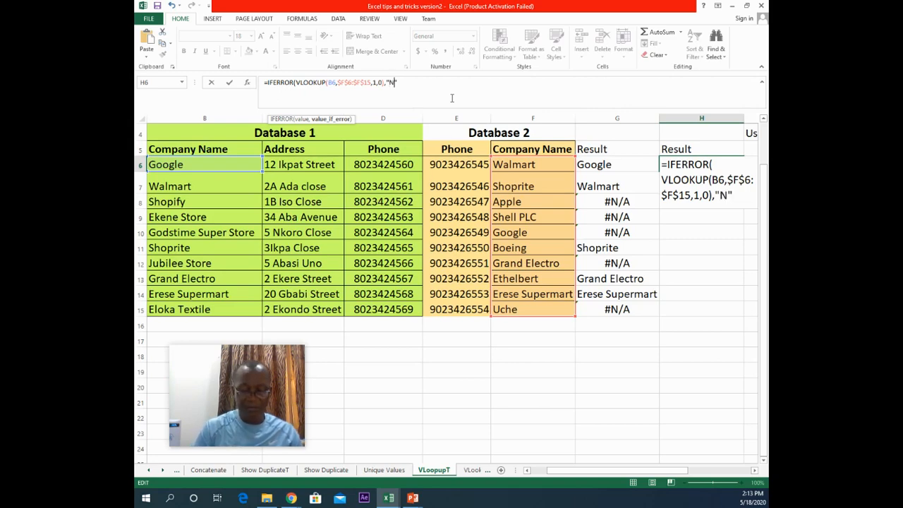
{"action": "type", "text": "ound"}
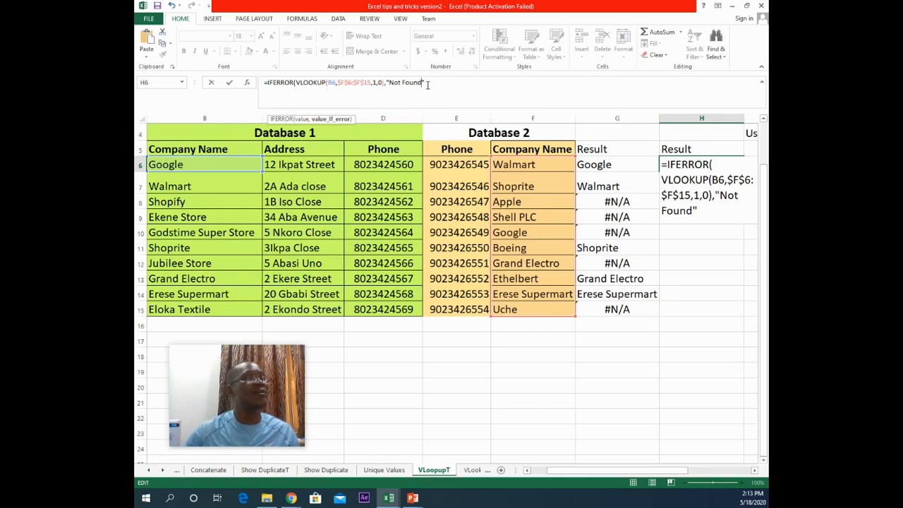
{"action": "type", "text": ")"}
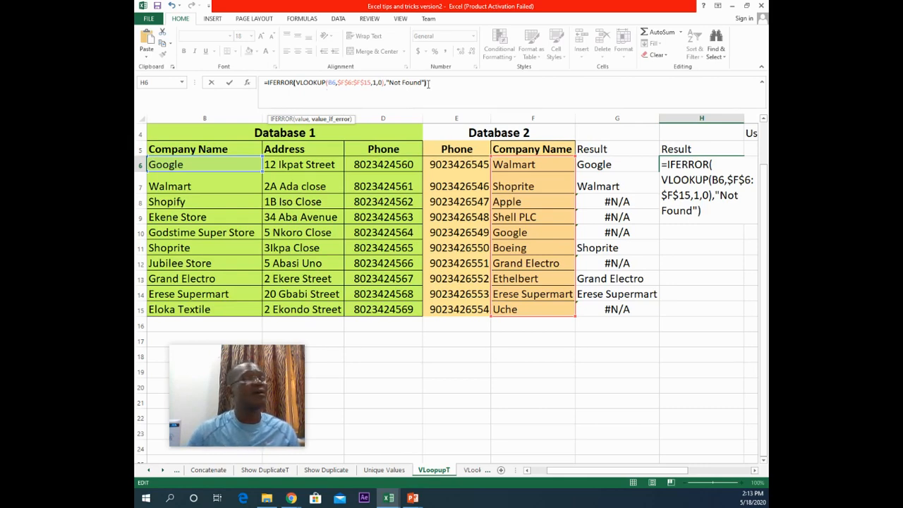
{"action": "left_click", "coordinate": [230, 83]}
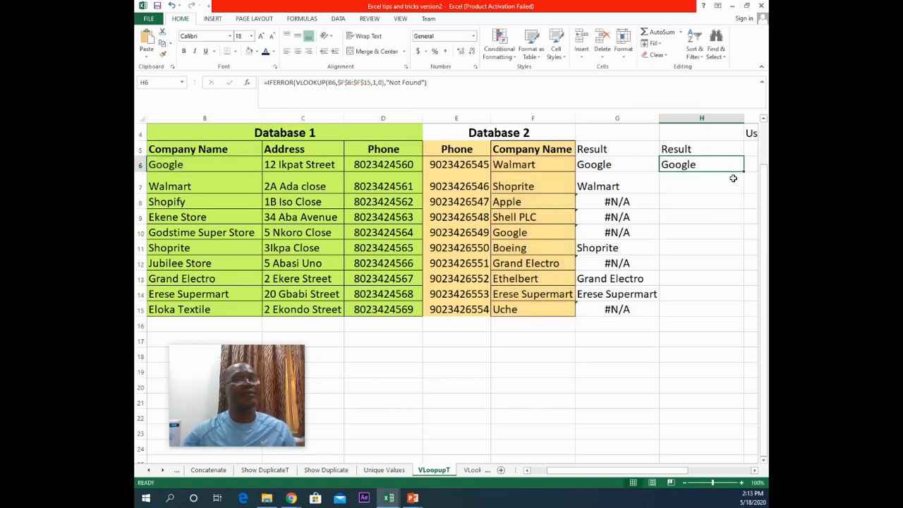
Step: Fill the IFERROR formula down from H6 to H15
{"action": "double_click", "coordinate": [743, 172]}
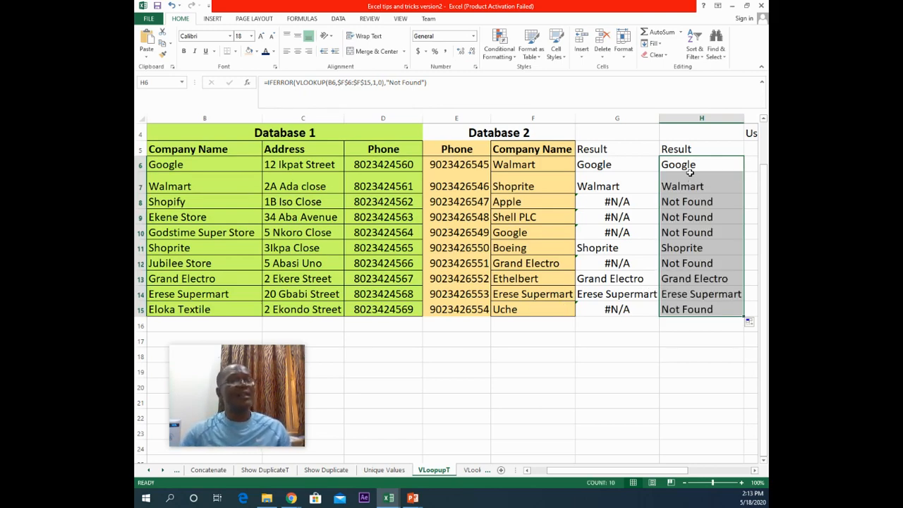
{"action": "left_click", "coordinate": [688, 206]}
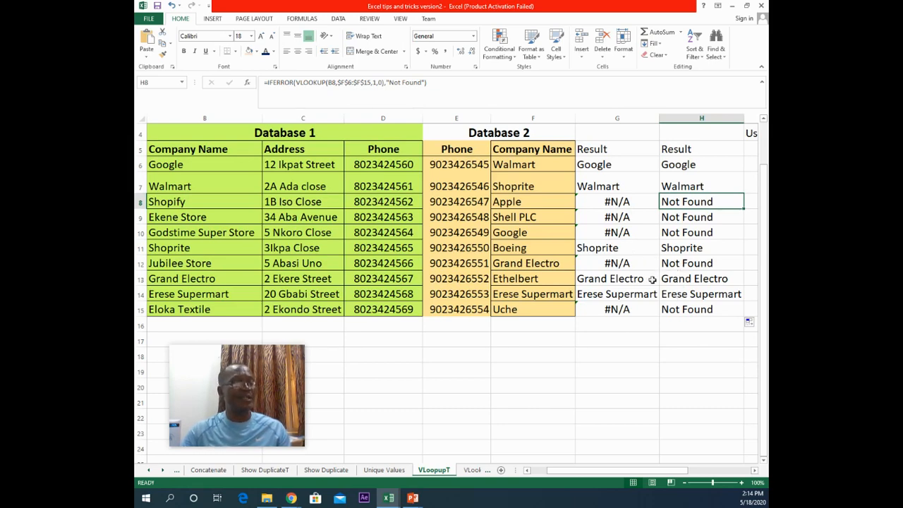
Step: Switch to the Match and Fetch worksheet
{"action": "left_click", "coordinate": [486, 472]}
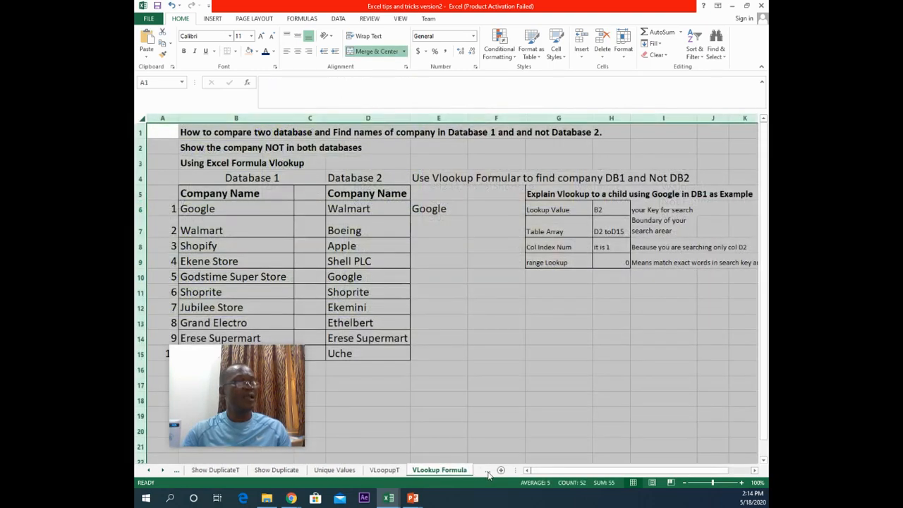
{"action": "left_click", "coordinate": [488, 472]}
{"action": "left_click", "coordinate": [488, 473]}
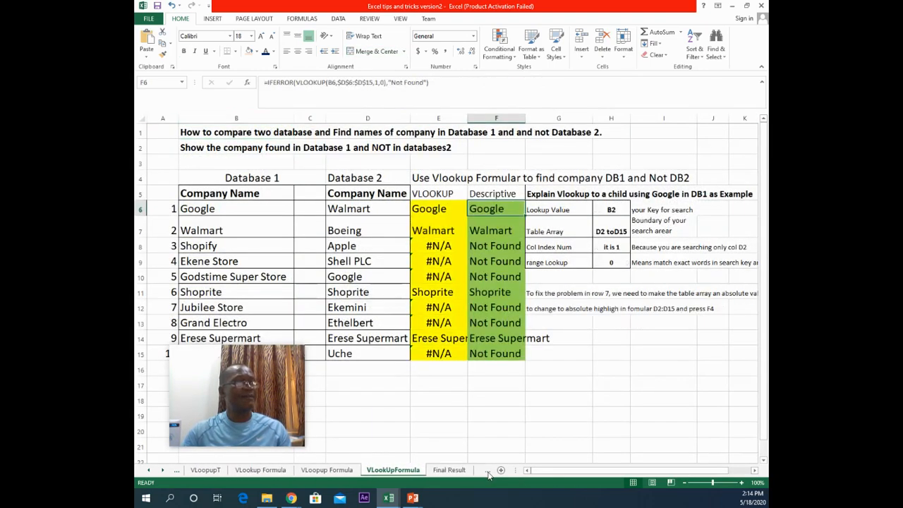
{"action": "left_click", "coordinate": [488, 472]}
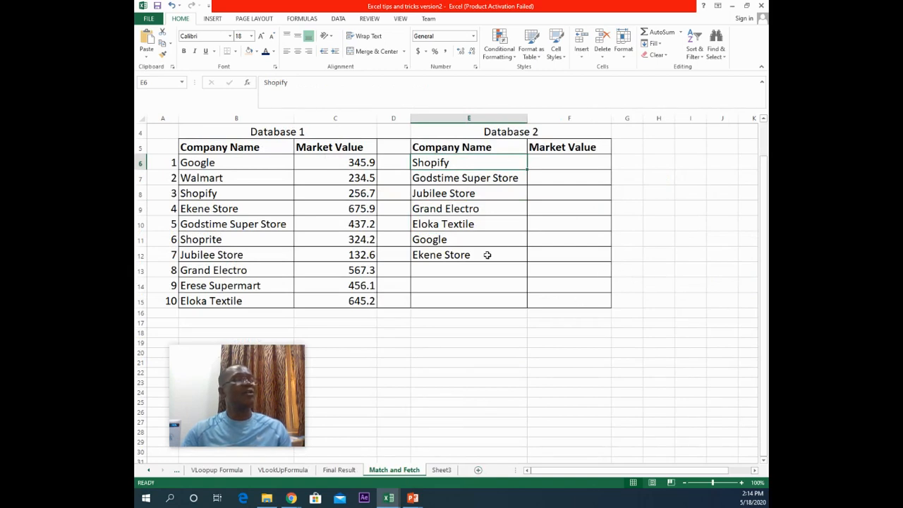
{"action": "left_click", "coordinate": [574, 162]}
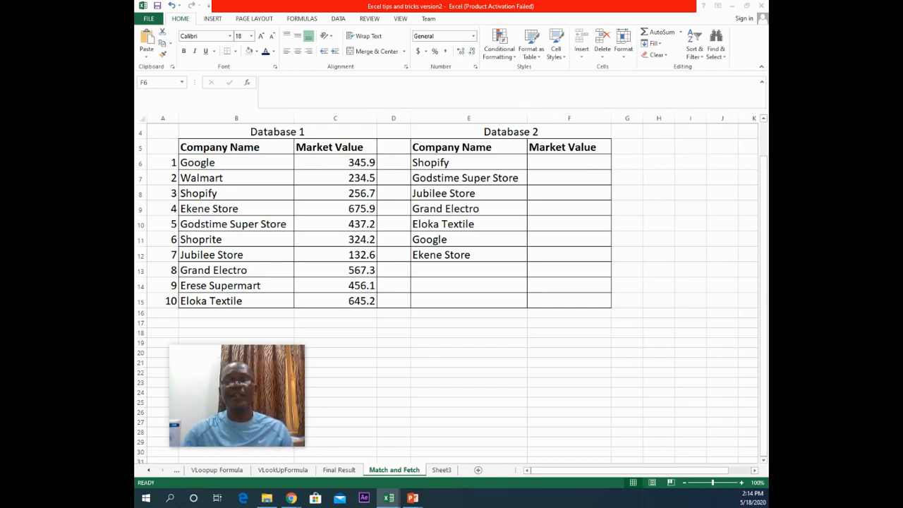
{"action": "key", "text": "F2"}
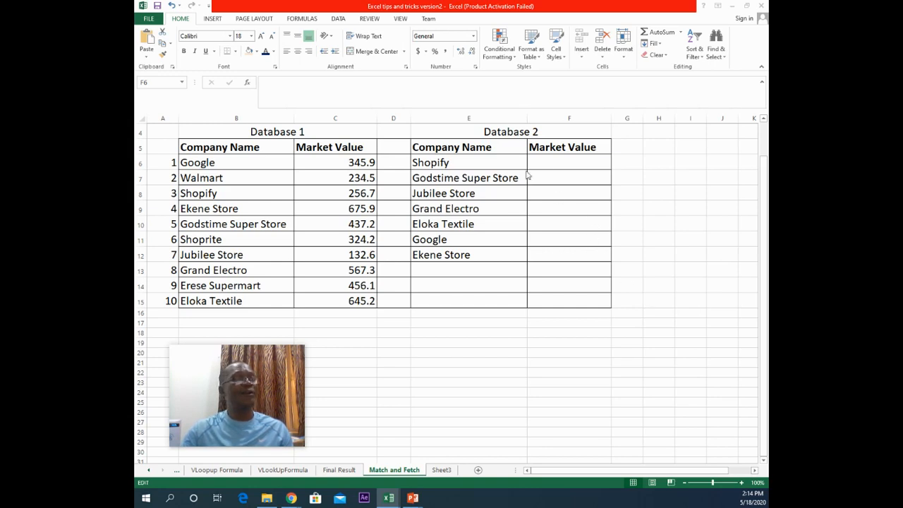
{"action": "type", "text": "=VLOOKUP(E6,$B$6:$C$15,2,0)"}
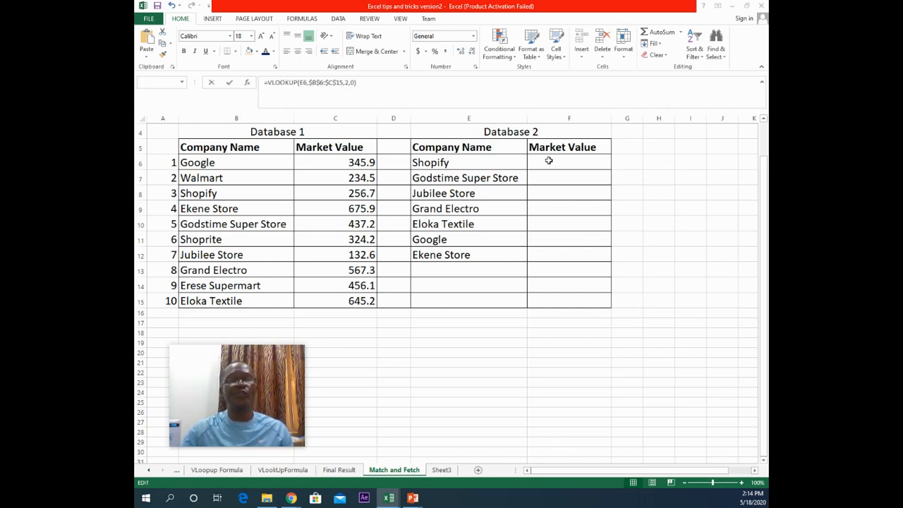
{"action": "key", "text": "Escape"}
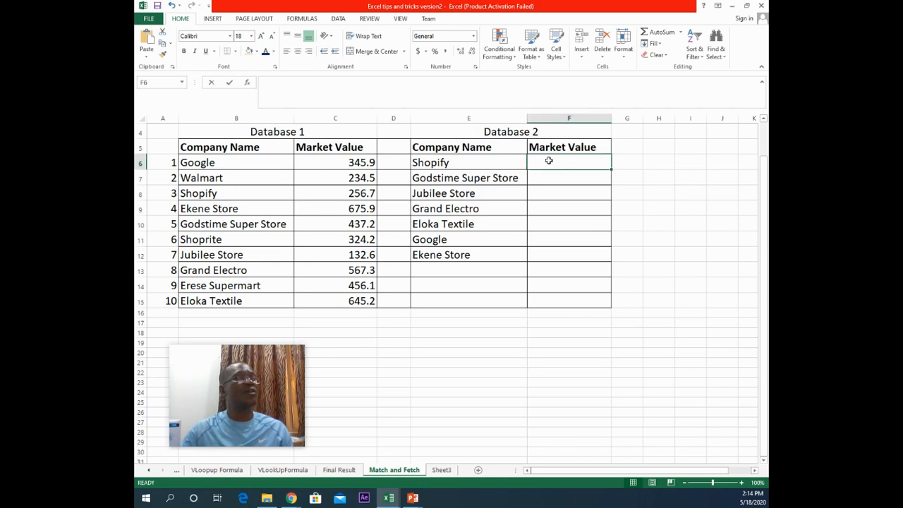
Step: In F6, enter =VLOOKUP(E6,$B$6:$C$15,2,0) to fetch the company's market value from Database 1, and fill it down to F12
{"action": "type", "text": "="}
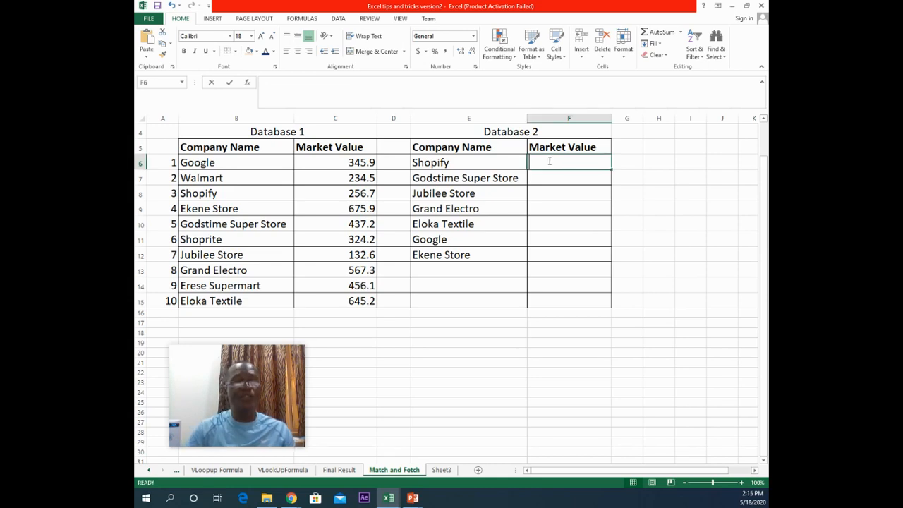
{"action": "type", "text": "vl"}
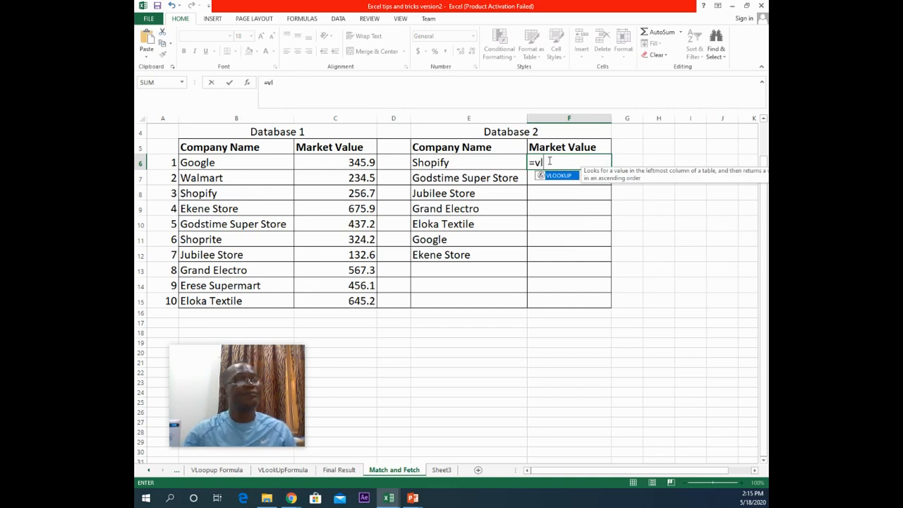
{"action": "double_click", "coordinate": [557, 176]}
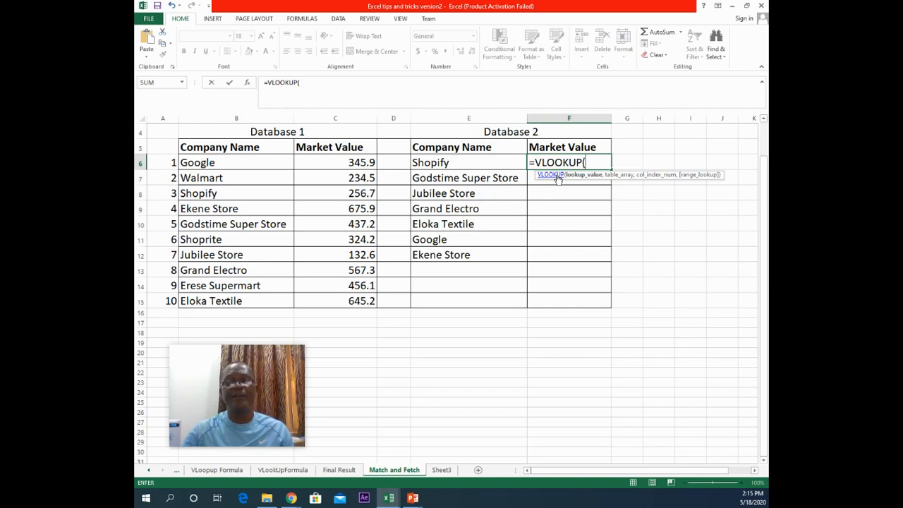
{"action": "left_click", "coordinate": [463, 164]}
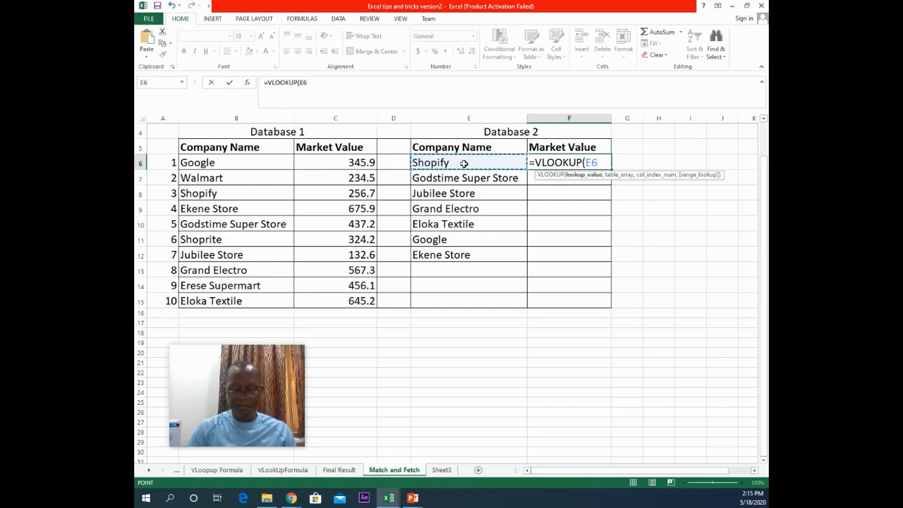
{"action": "type", "text": ","}
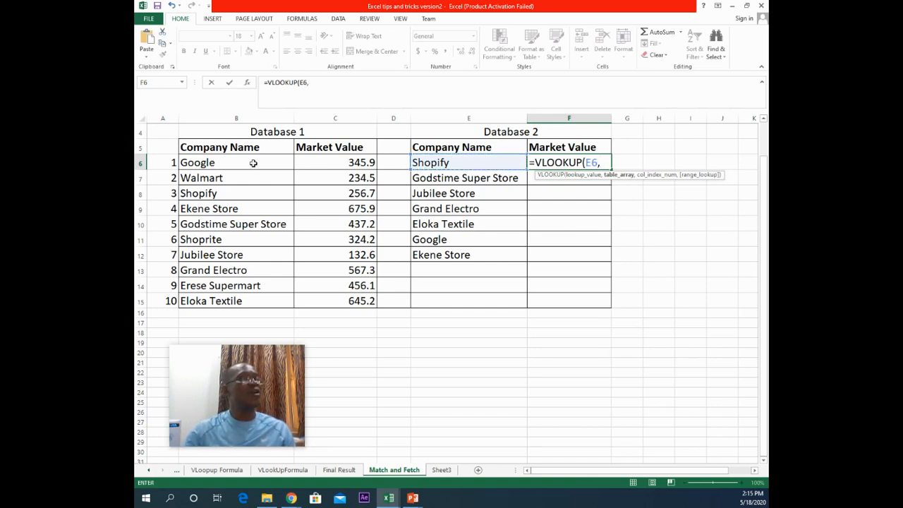
{"action": "left_click_drag", "start_coordinate": [254, 163], "coordinate": [340, 293]}
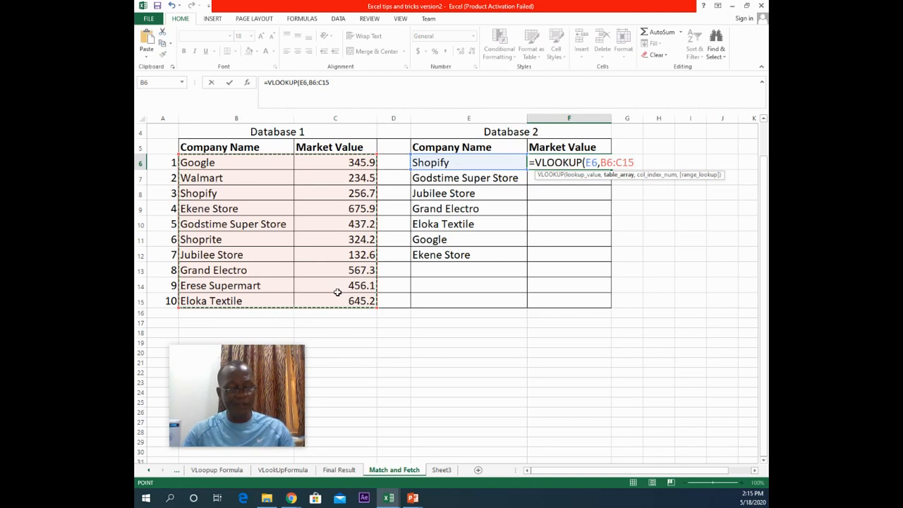
{"action": "key", "text": "F4"}
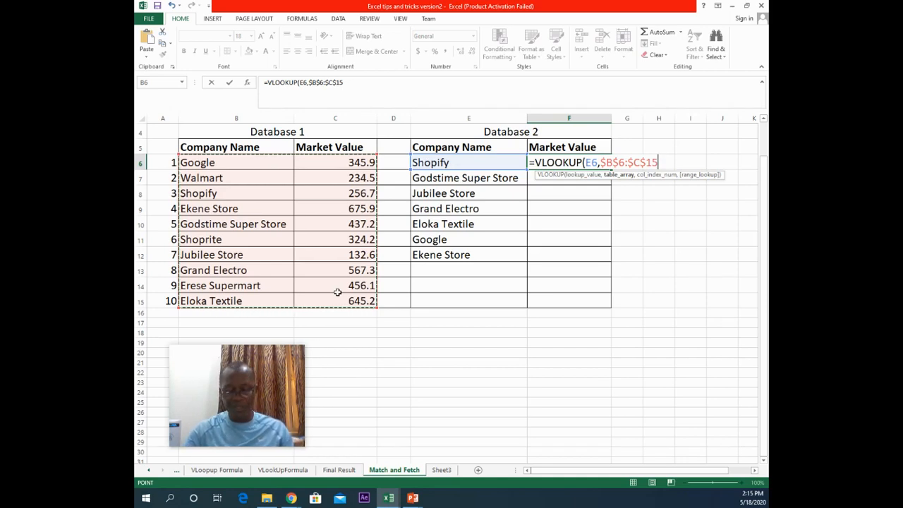
{"action": "type", "text": ","}
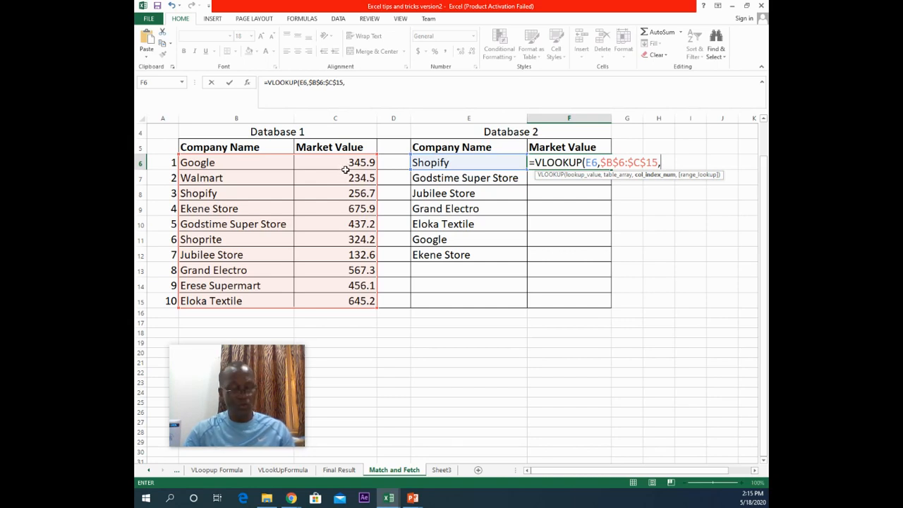
{"action": "type", "text": "2,"}
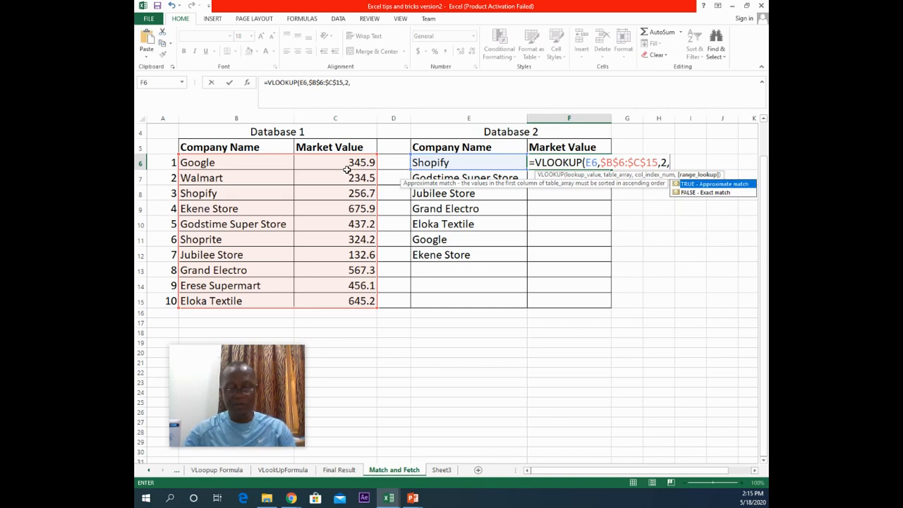
{"action": "type", "text": "0"}
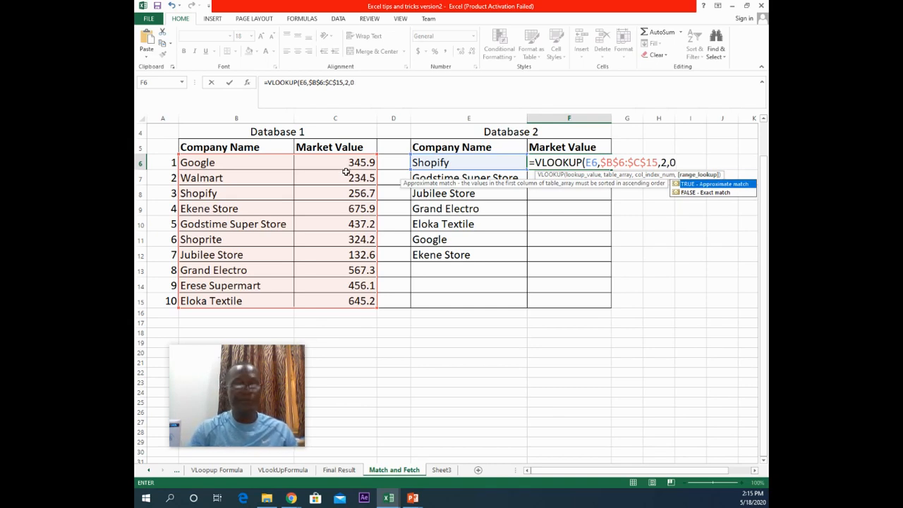
{"action": "type", "text": ")"}
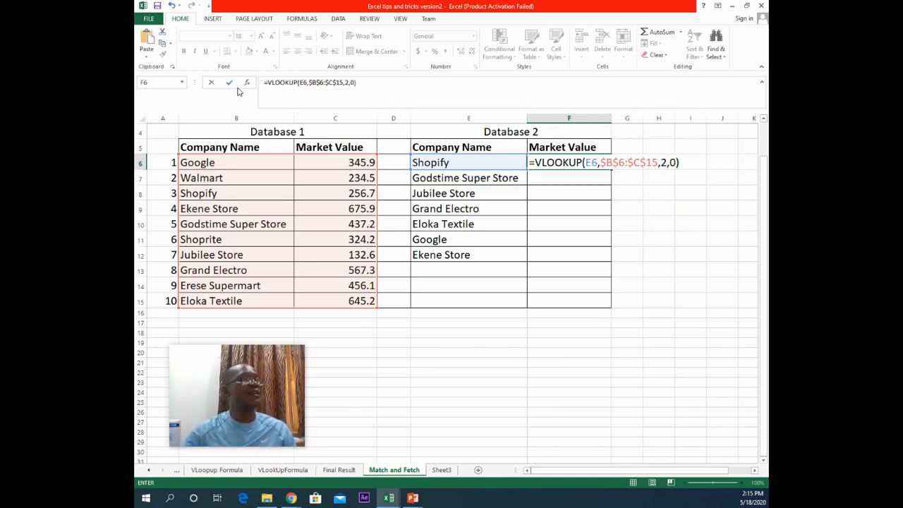
{"action": "left_click", "coordinate": [230, 83]}
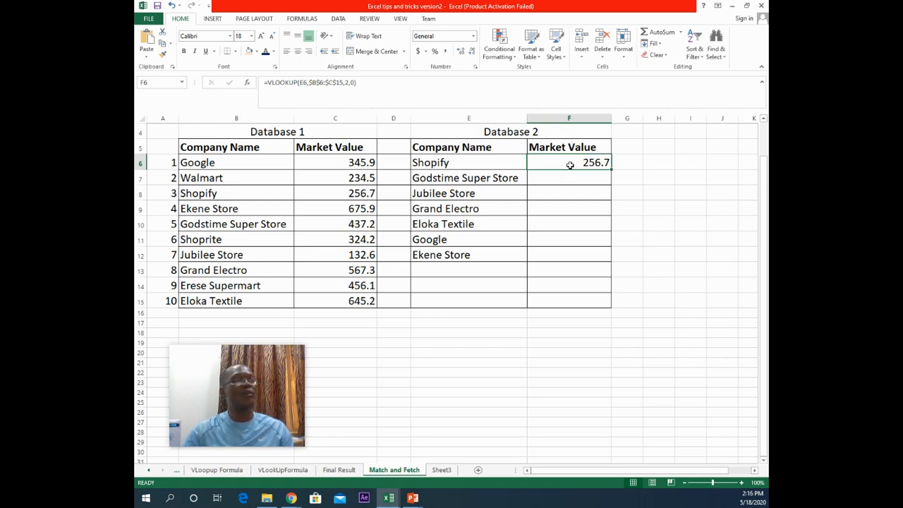
{"action": "double_click", "coordinate": [611, 169]}
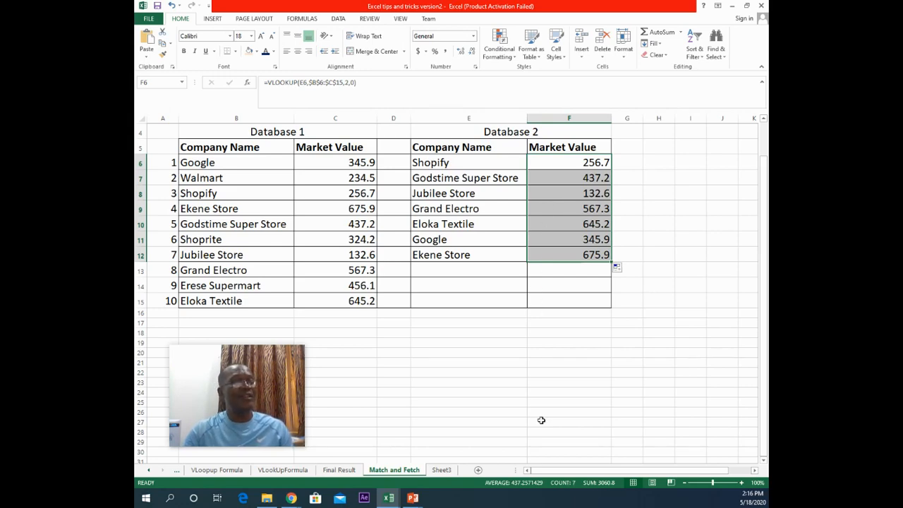
Step: Switch to the Excel Tips and Tricks Presentation in PowerPoint
{"action": "left_click", "coordinate": [414, 498]}
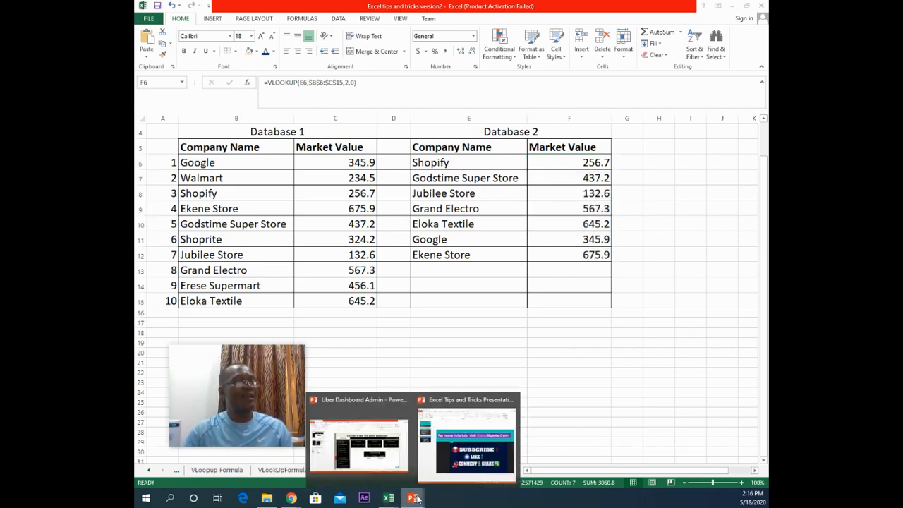
{"action": "left_click", "coordinate": [449, 460]}
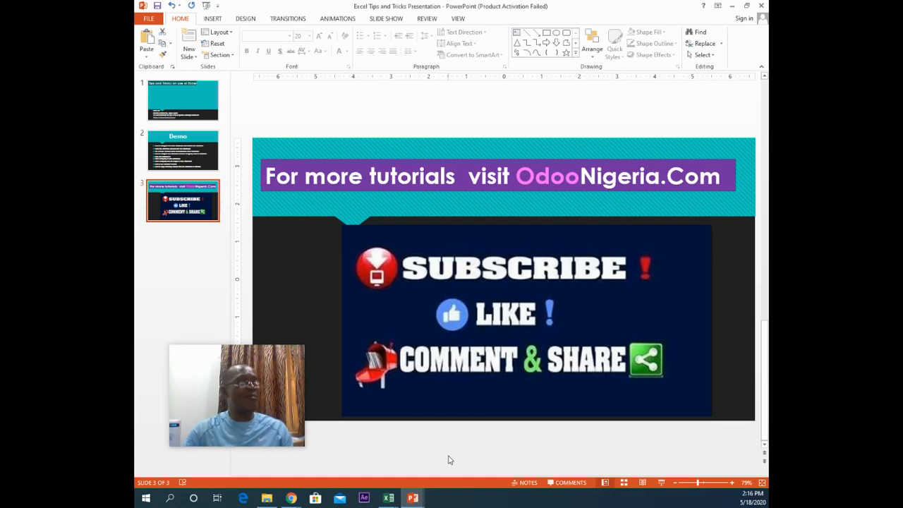